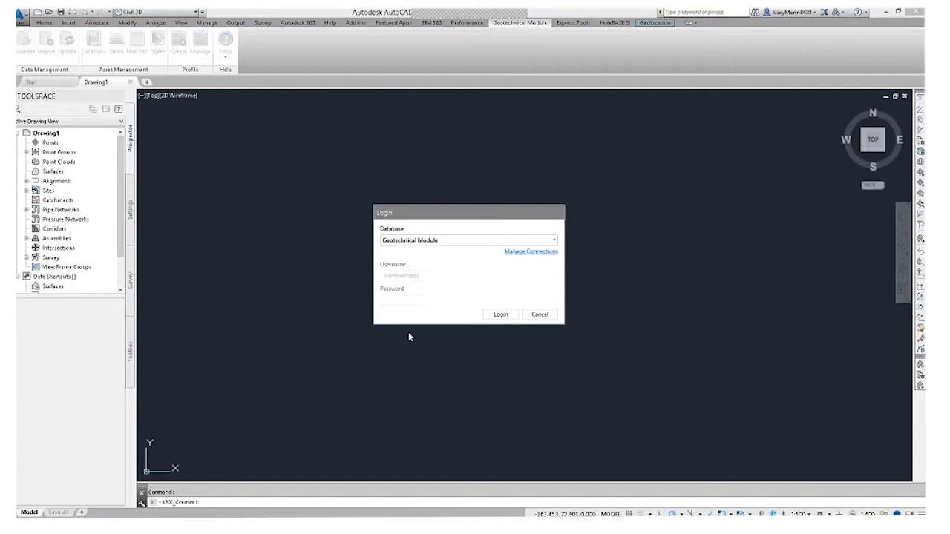
Log in to the Geotechnical Module database and reverse the project list's sort order by Project ID
{"action": "left_click", "coordinate": [501, 315]}
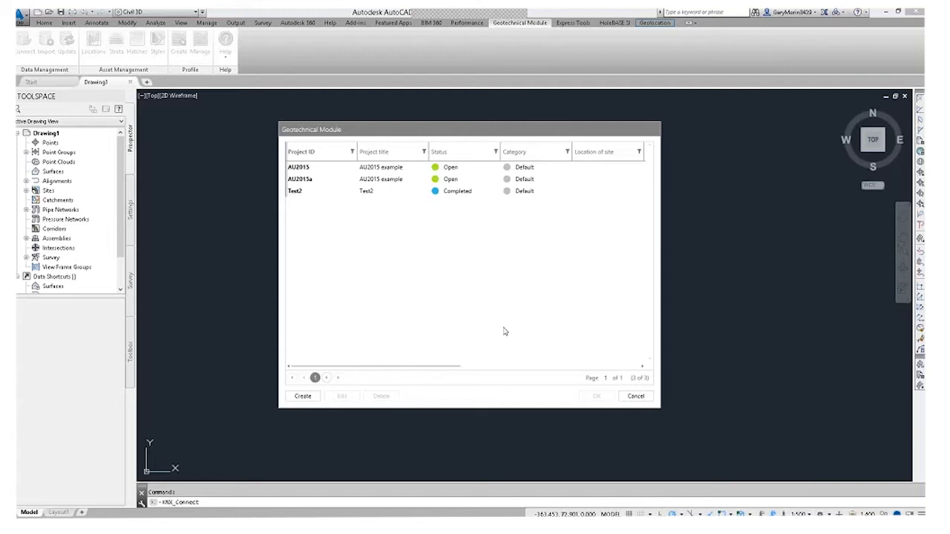
{"action": "left_click", "coordinate": [328, 154]}
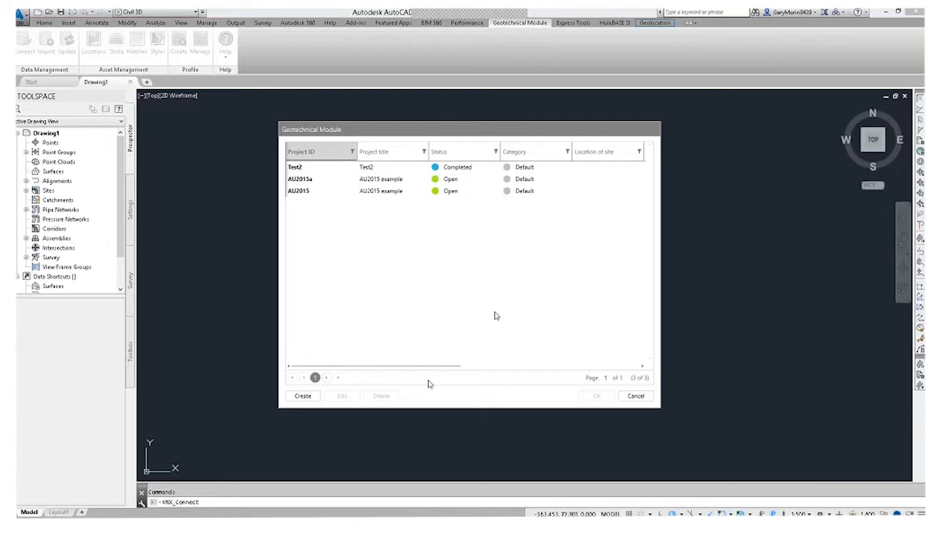
Start a new geotechnical project, entering Microsol as both the Project ID and the name
{"action": "left_click", "coordinate": [304, 399]}
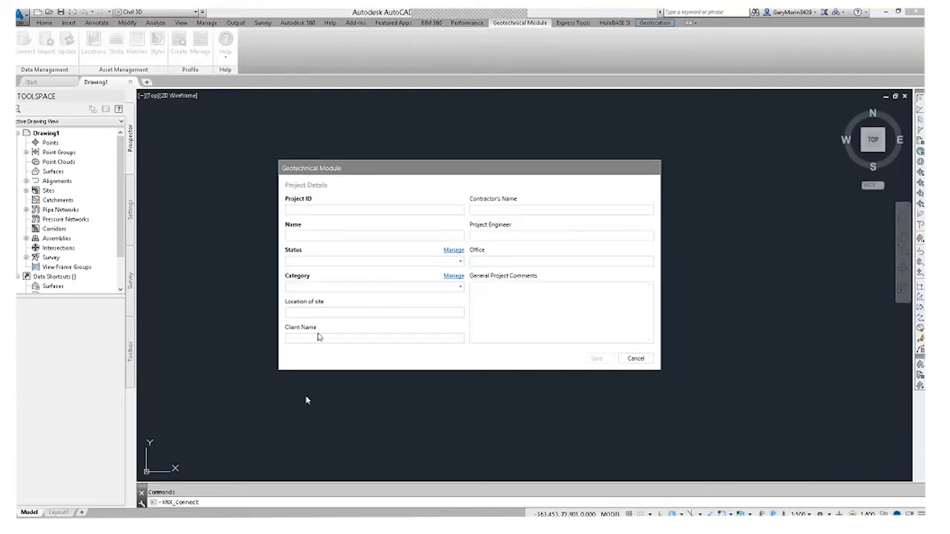
{"action": "left_click", "coordinate": [291, 209]}
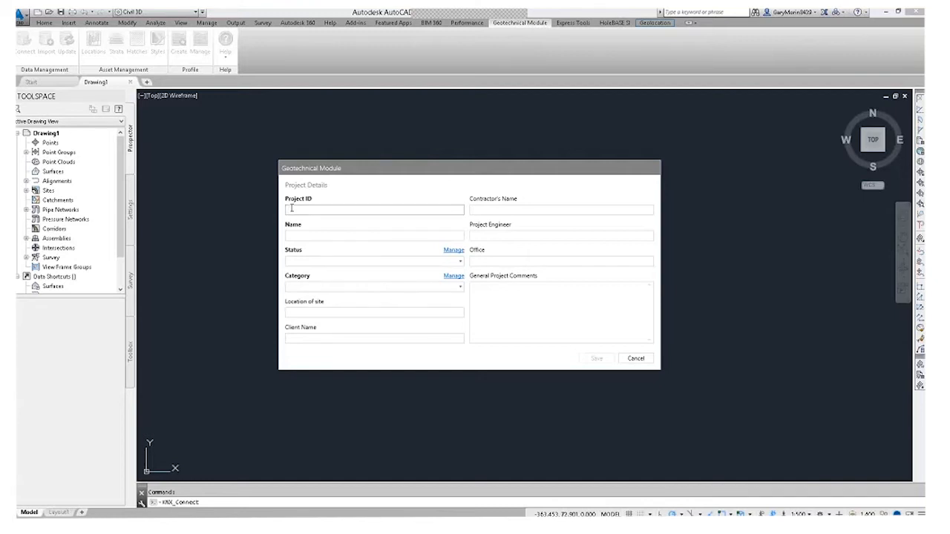
{"action": "type", "text": "Microsol"}
{"action": "left_click_drag", "start_coordinate": [325, 208], "coordinate": [261, 211]}
{"action": "key", "text": "ctrl+c"}
{"action": "left_click", "coordinate": [302, 238]}
{"action": "key", "text": "ctrl+v"}
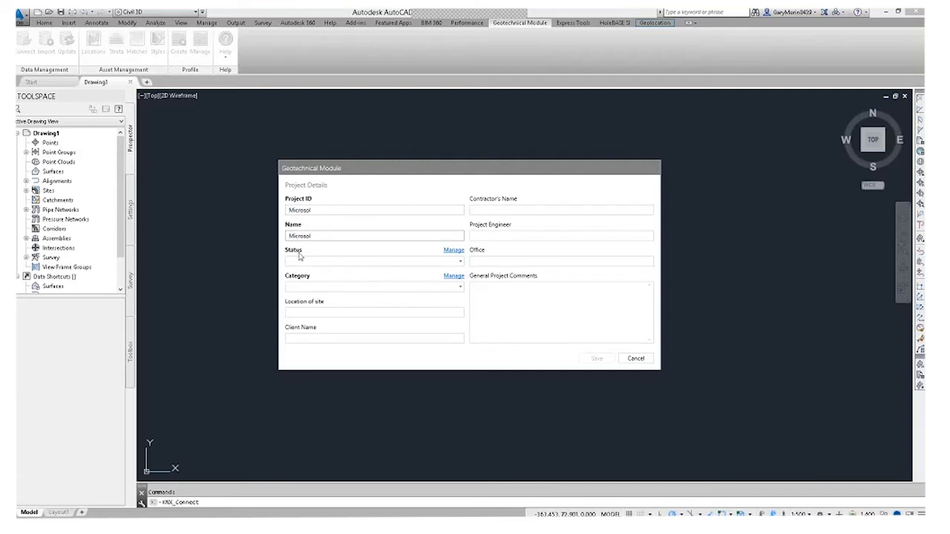
Set the new project's status to Open and its category to Default, checking the list of available status values in between
{"action": "left_click", "coordinate": [433, 262]}
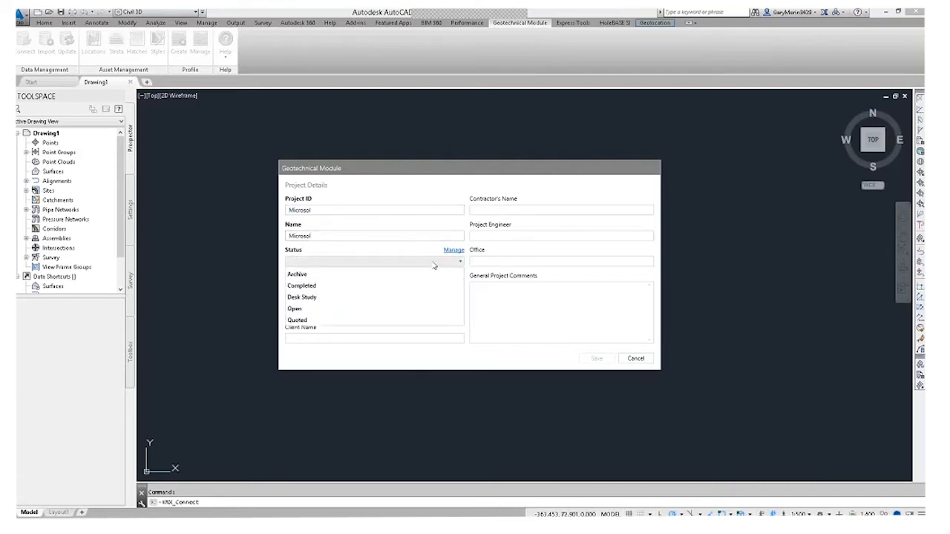
{"action": "left_click", "coordinate": [309, 308]}
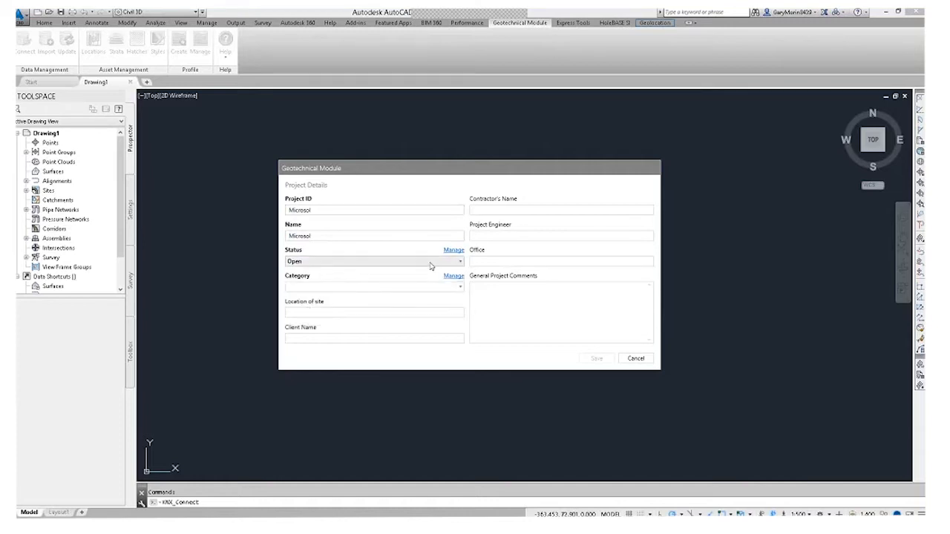
{"action": "left_click", "coordinate": [454, 250]}
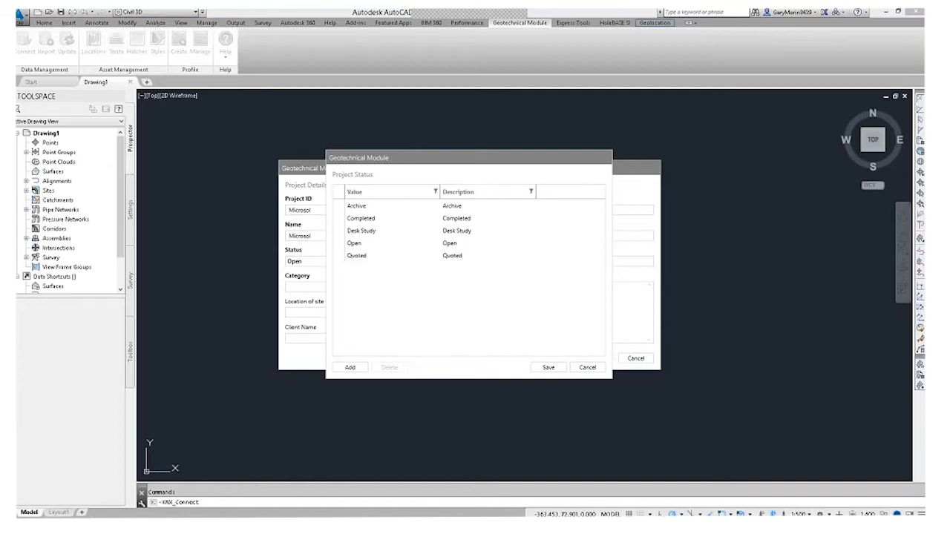
{"action": "left_click", "coordinate": [587, 367]}
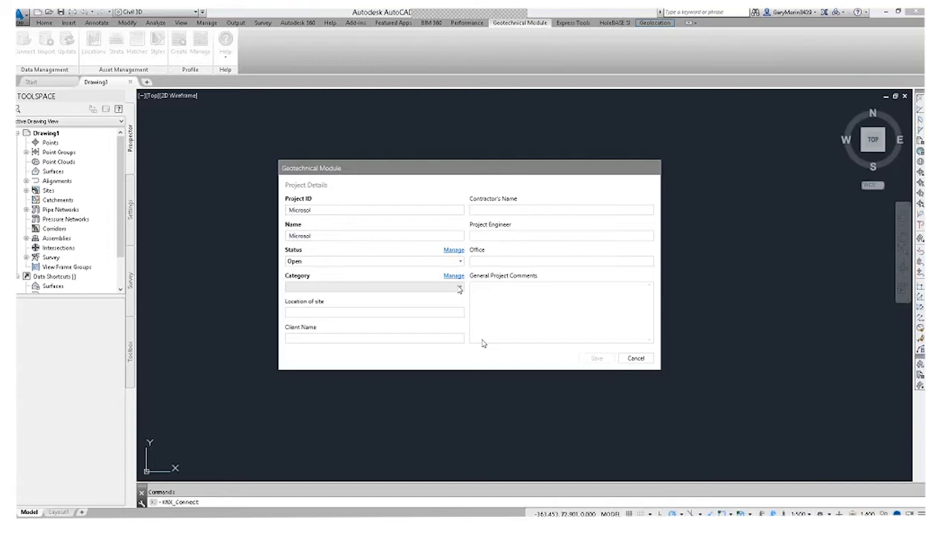
{"action": "left_click", "coordinate": [459, 289]}
{"action": "left_click", "coordinate": [332, 301]}
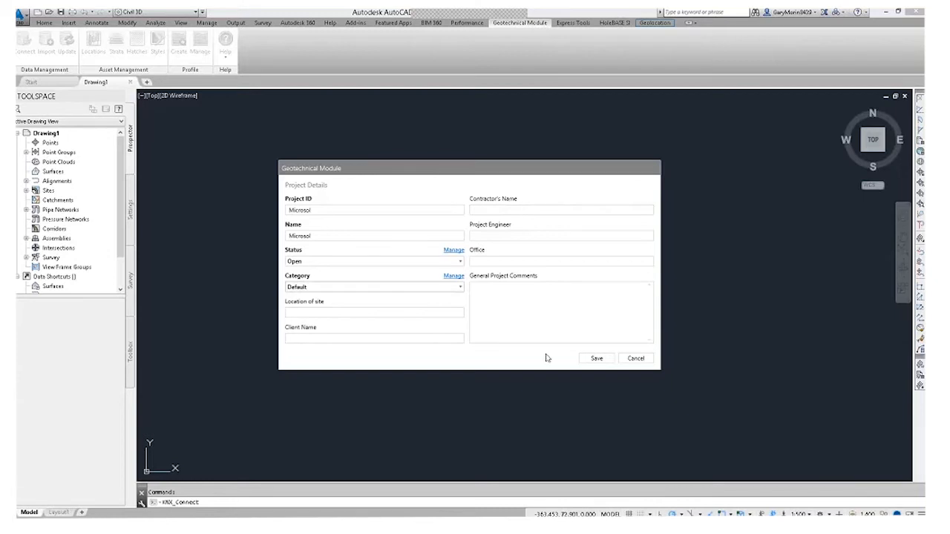
Save the Microsol project and open it from the project list
{"action": "left_click", "coordinate": [598, 362]}
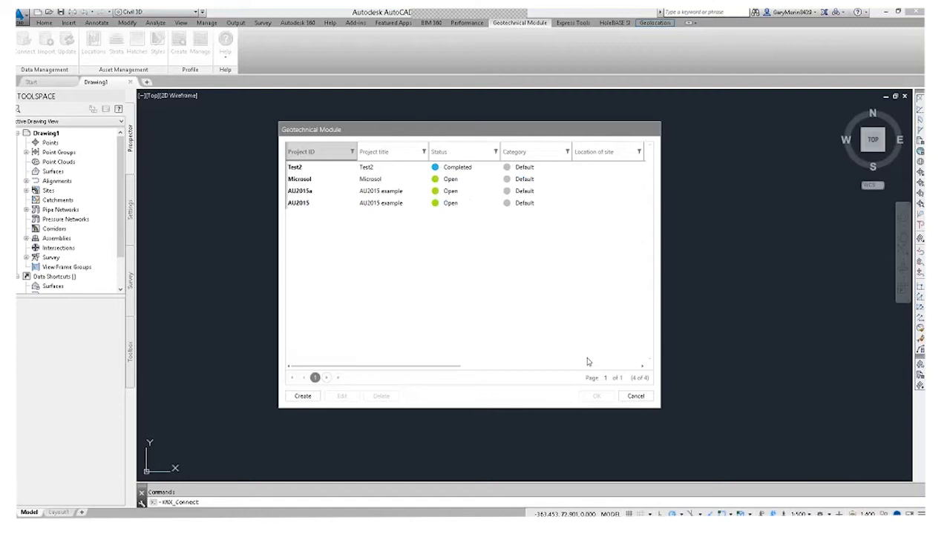
{"action": "left_click", "coordinate": [315, 180]}
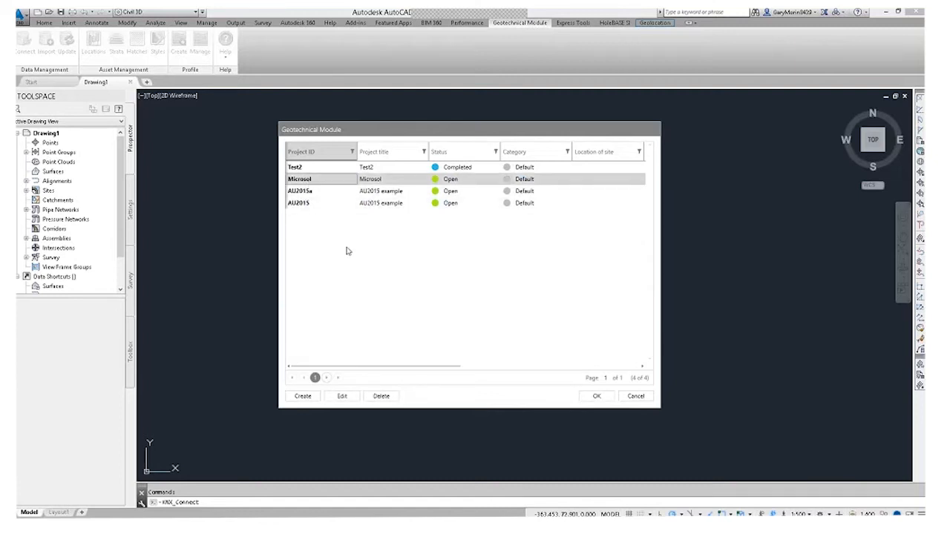
{"action": "left_click", "coordinate": [594, 397]}
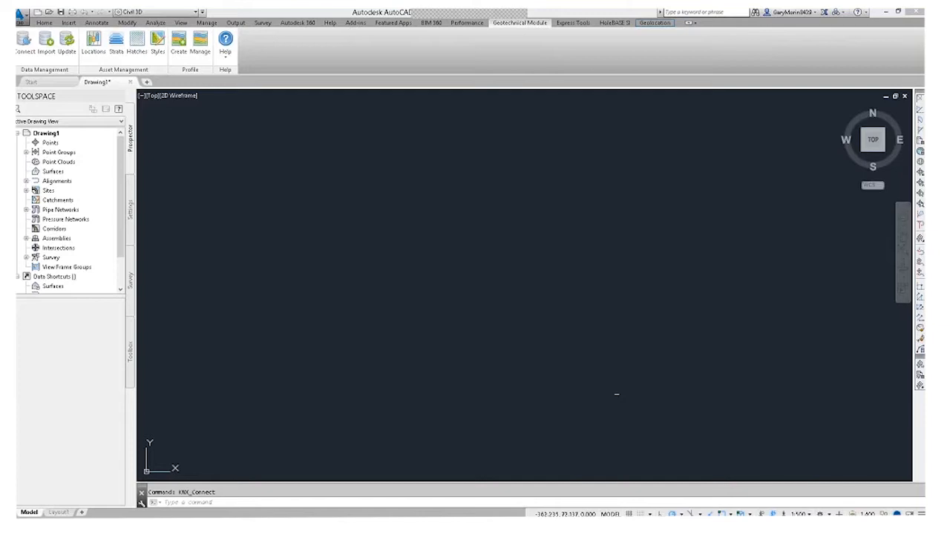
Start a data import with the CSV file format and the Default mapping
{"action": "left_click", "coordinate": [48, 46]}
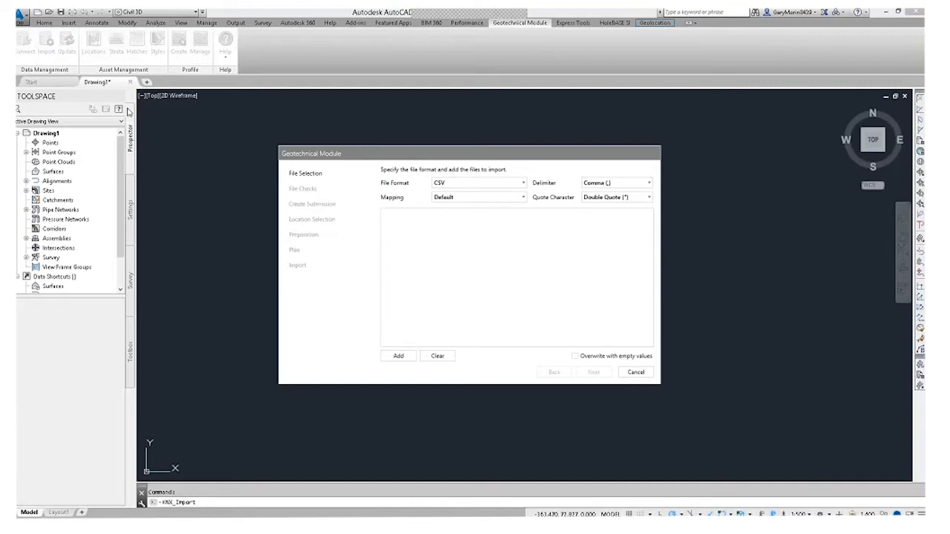
{"action": "left_click", "coordinate": [468, 185]}
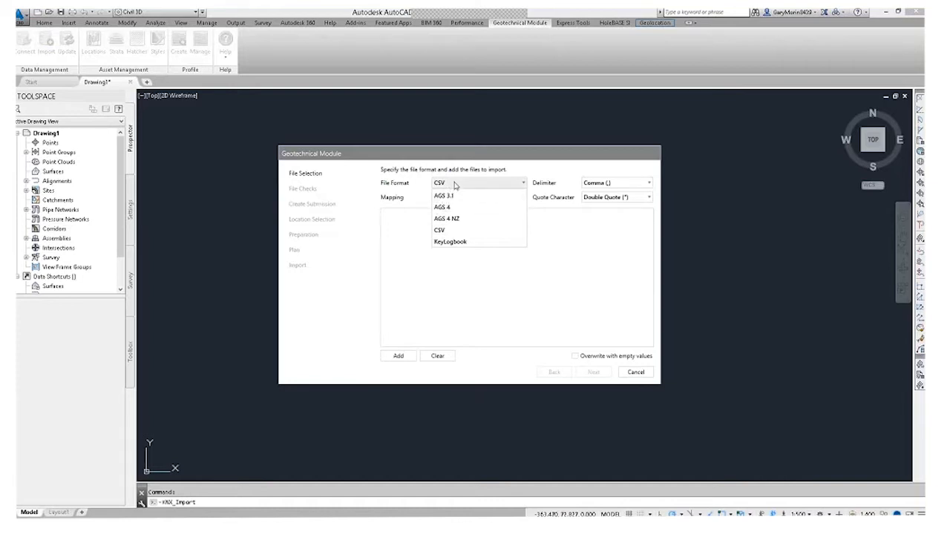
{"action": "left_click", "coordinate": [440, 231]}
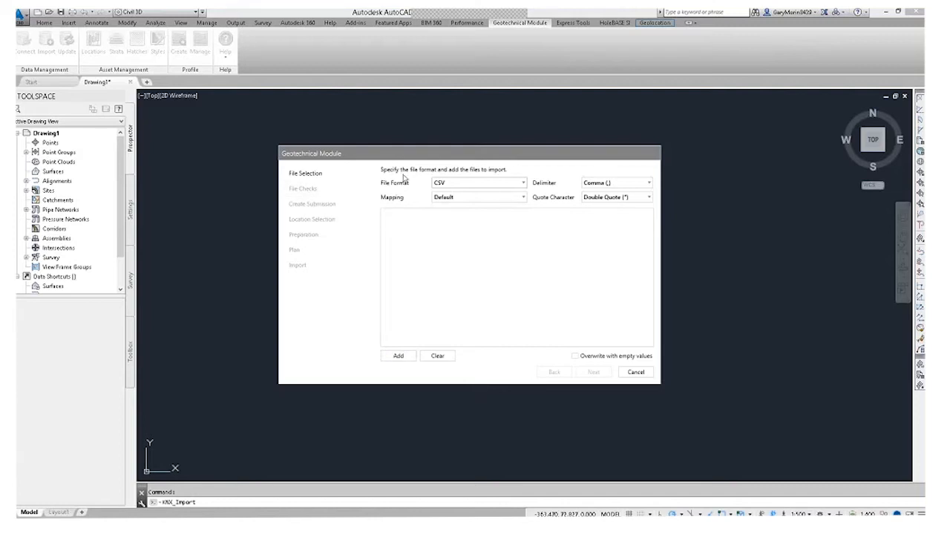
{"action": "left_click", "coordinate": [457, 199]}
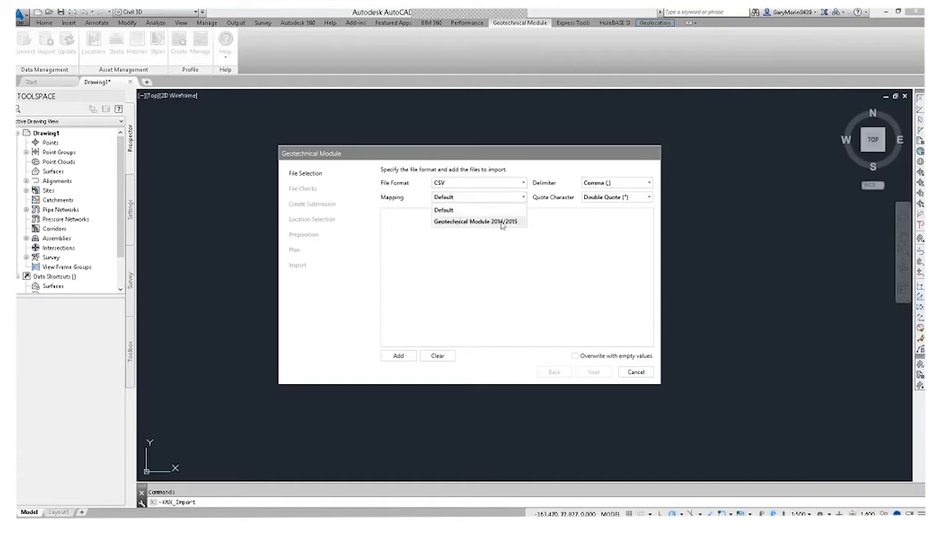
{"action": "left_click", "coordinate": [457, 215]}
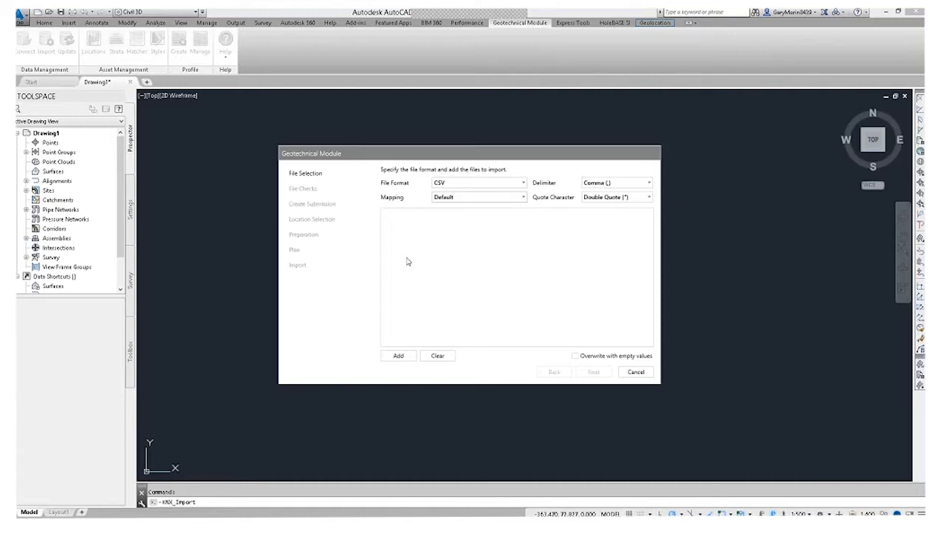
Add Location Details.csv from the sample folder to the files to import
{"action": "left_click", "coordinate": [399, 357]}
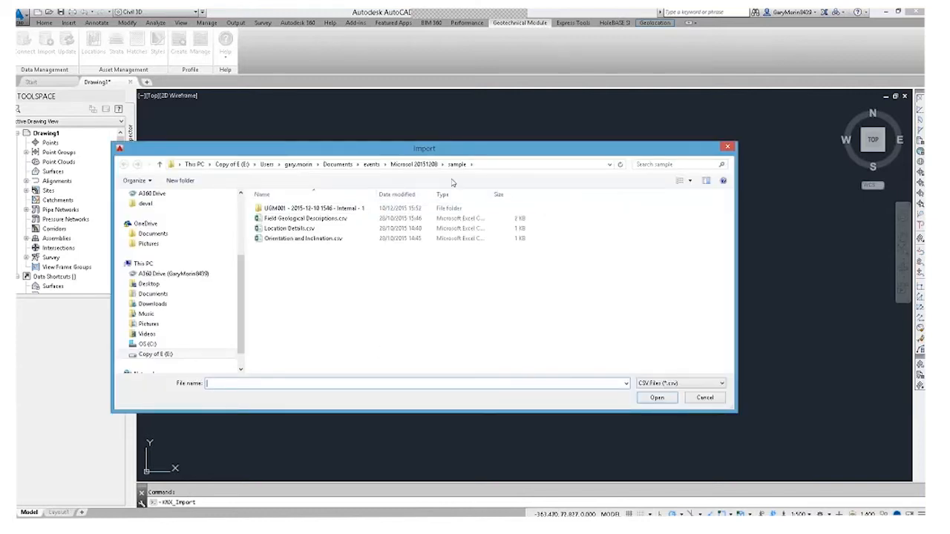
{"action": "double_click", "coordinate": [379, 197]}
{"action": "left_click_drag", "start_coordinate": [379, 196], "coordinate": [420, 195]}
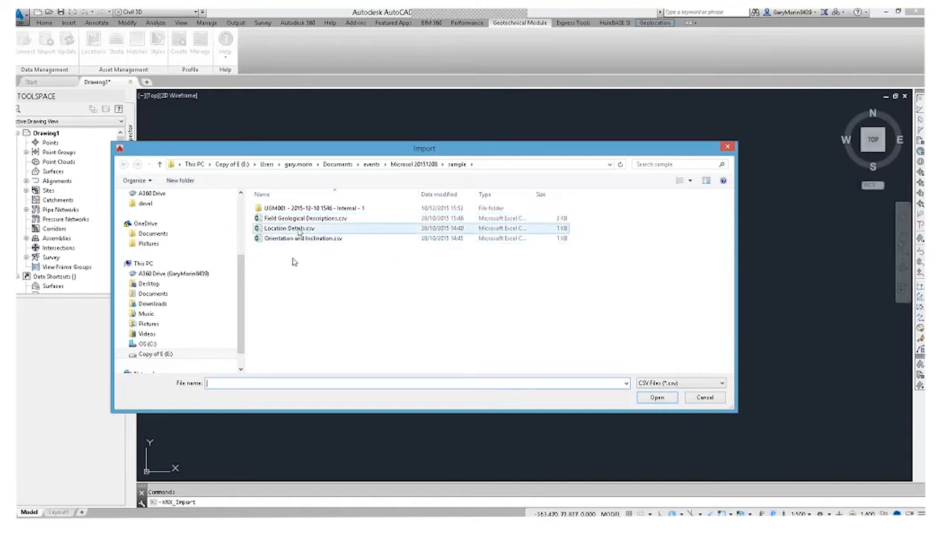
{"action": "right_click", "coordinate": [299, 230]}
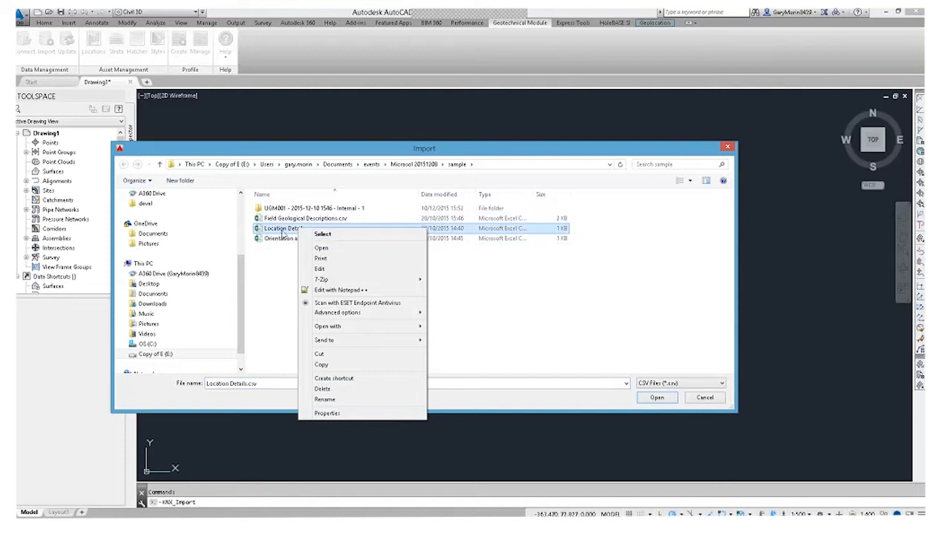
{"action": "left_click", "coordinate": [288, 236]}
{"action": "double_click", "coordinate": [290, 230]}
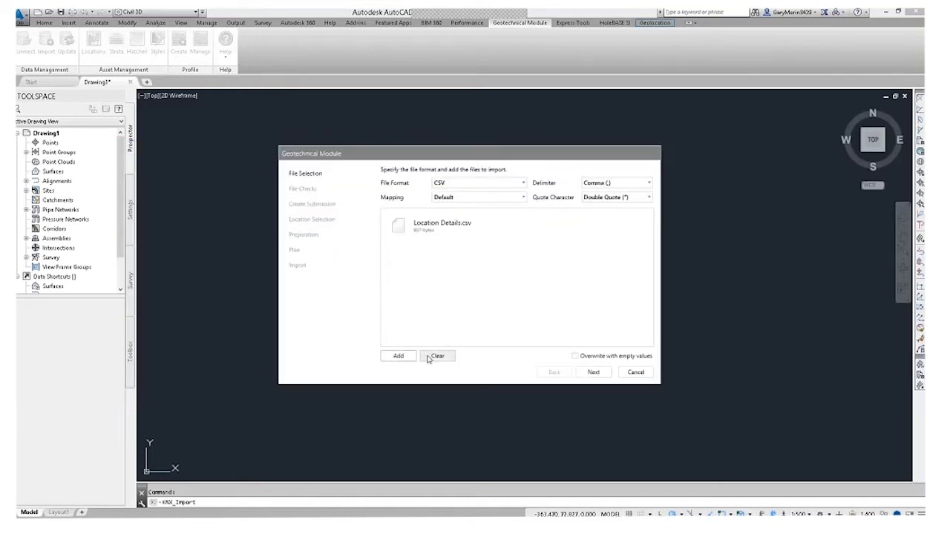
Open Location Details.csv in Excel from the import's file browser
{"action": "left_click", "coordinate": [399, 356]}
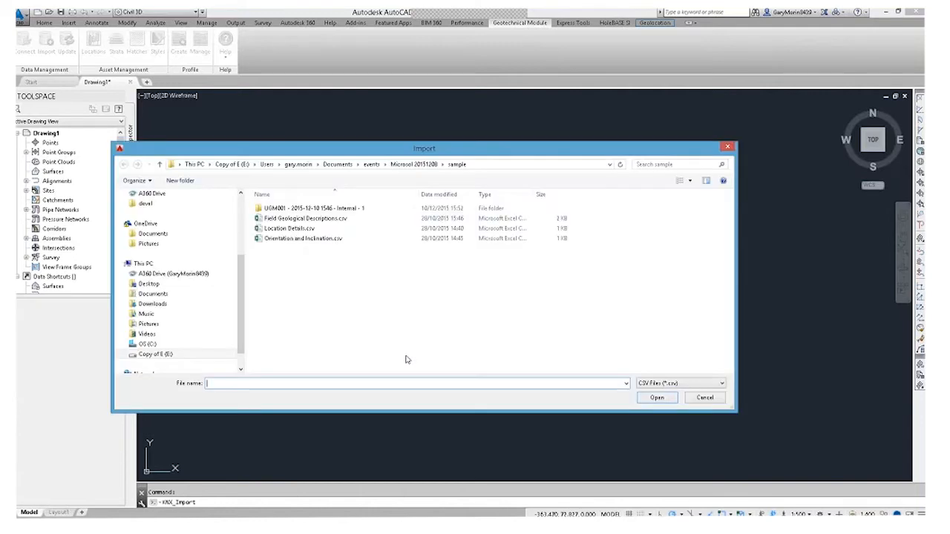
{"action": "left_click", "coordinate": [282, 228]}
{"action": "right_click", "coordinate": [283, 228]}
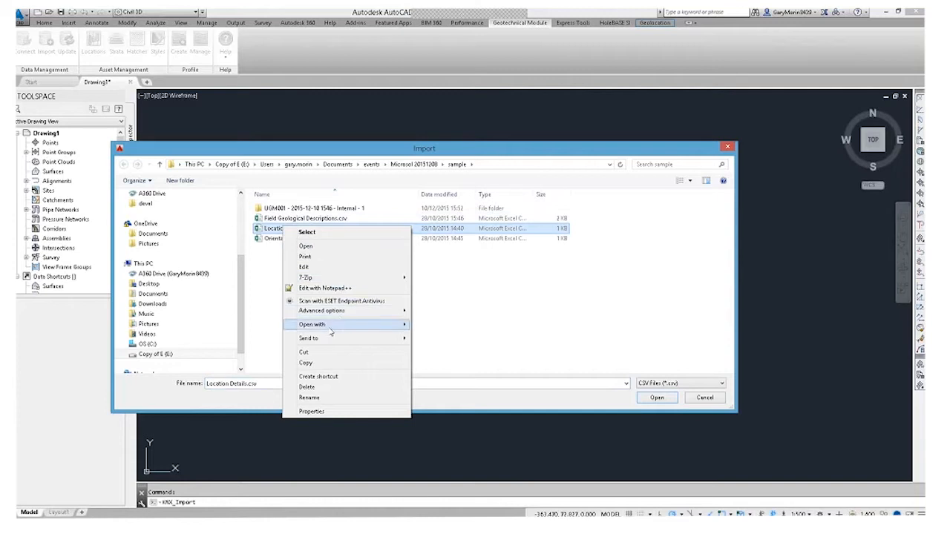
{"action": "mouse_move", "coordinate": [331, 334]}
{"action": "left_click", "coordinate": [431, 324]}
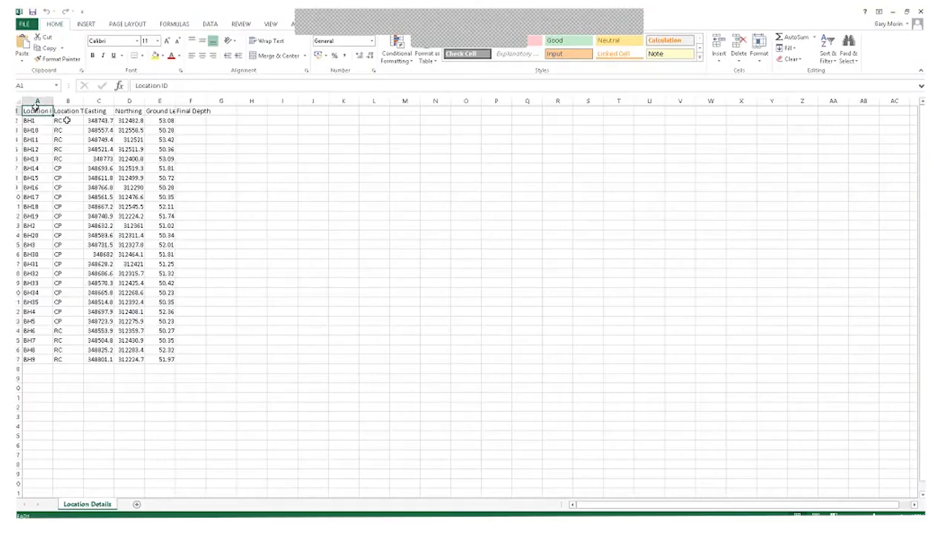
Fit the widths of the Location Details columns, from Location ID through Final Depth, to their contents
{"action": "left_click", "coordinate": [37, 102]}
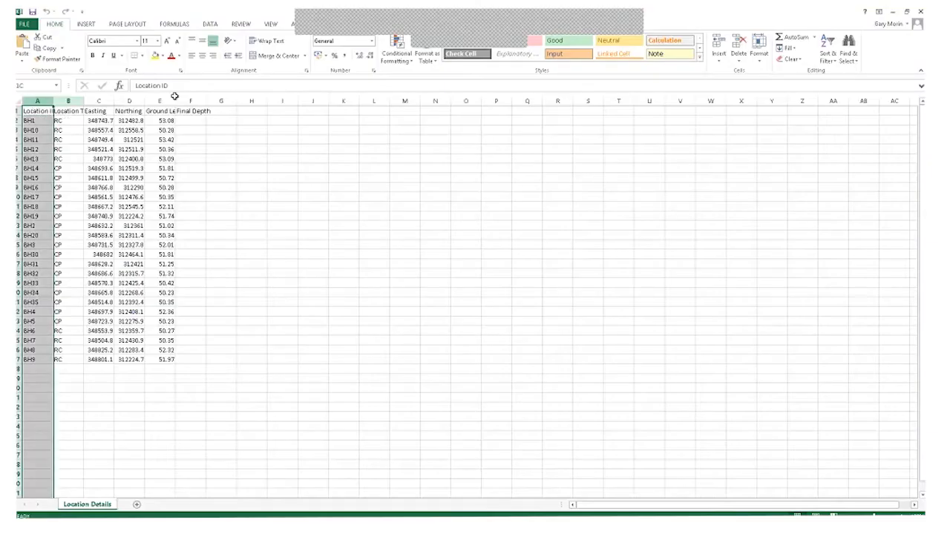
{"action": "left_click_drag", "start_coordinate": [200, 92], "coordinate": [223, 100]}
{"action": "double_click", "coordinate": [52, 100]}
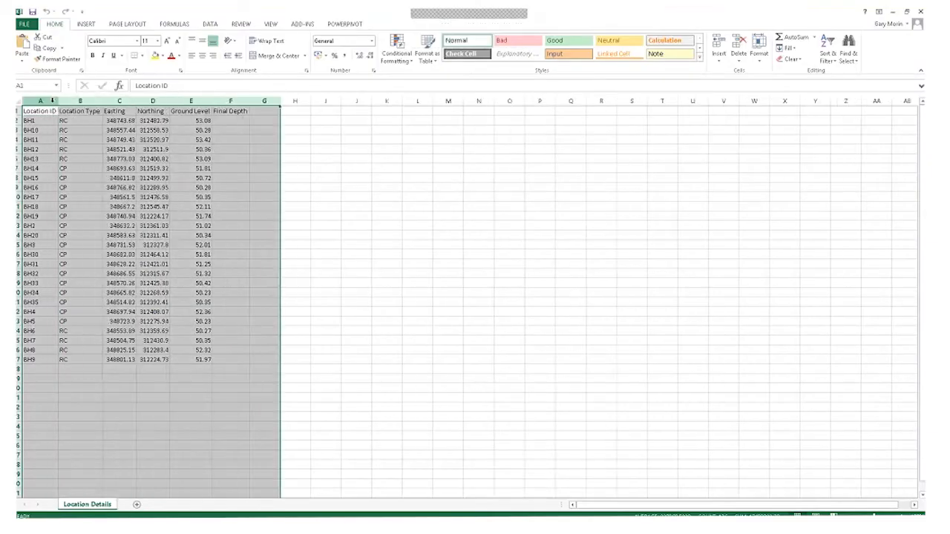
{"action": "left_click", "coordinate": [412, 176]}
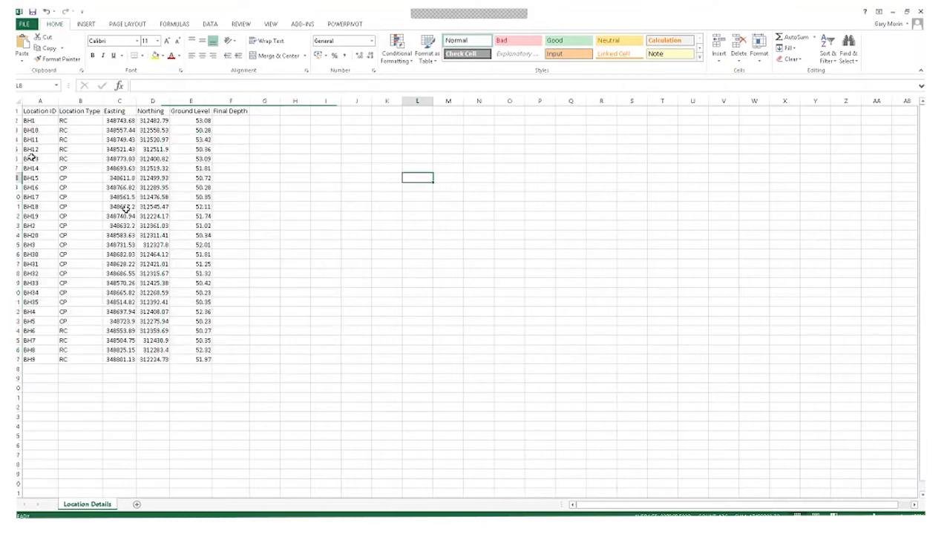
Examine the borehole IDs, location types, eastings, northings, ground levels and header row, widening the Ground Level column slightly
{"action": "left_click", "coordinate": [28, 121]}
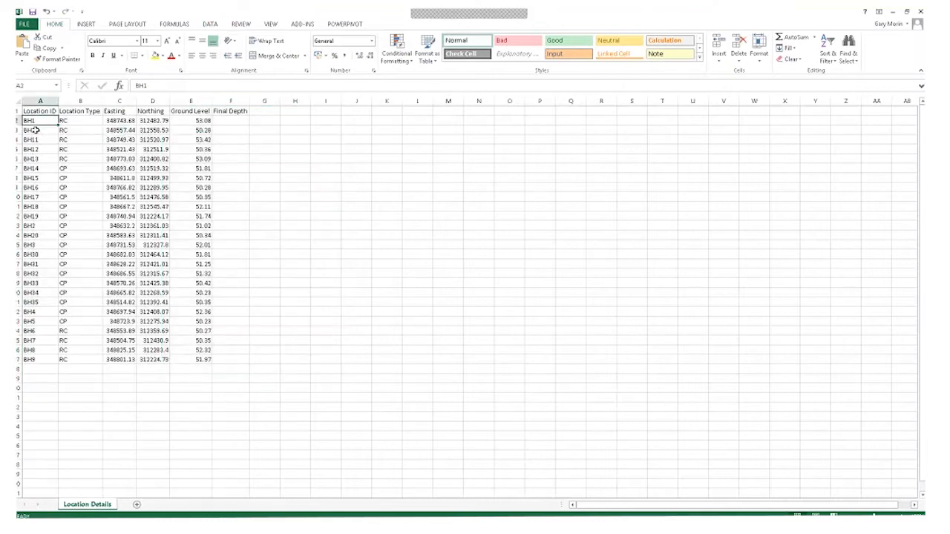
{"action": "left_click", "coordinate": [74, 121]}
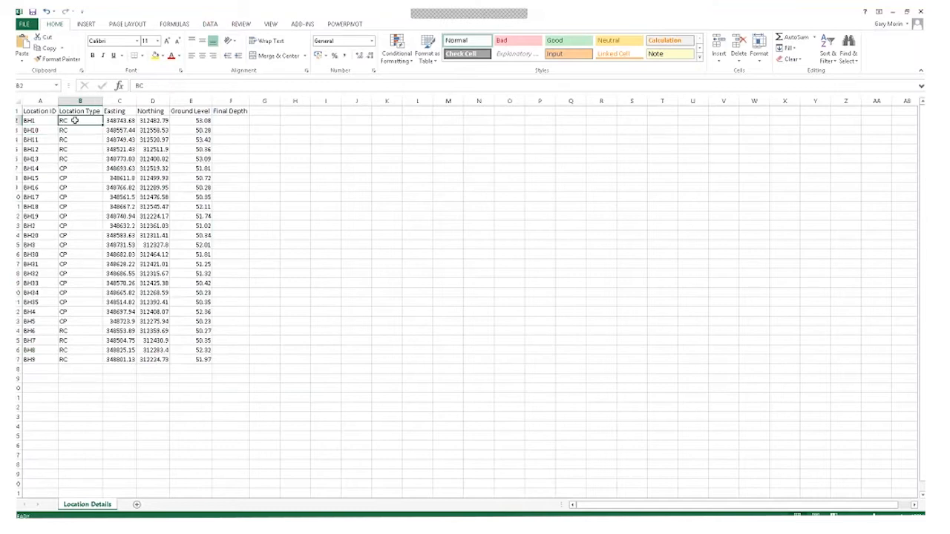
{"action": "left_click", "coordinate": [75, 293]}
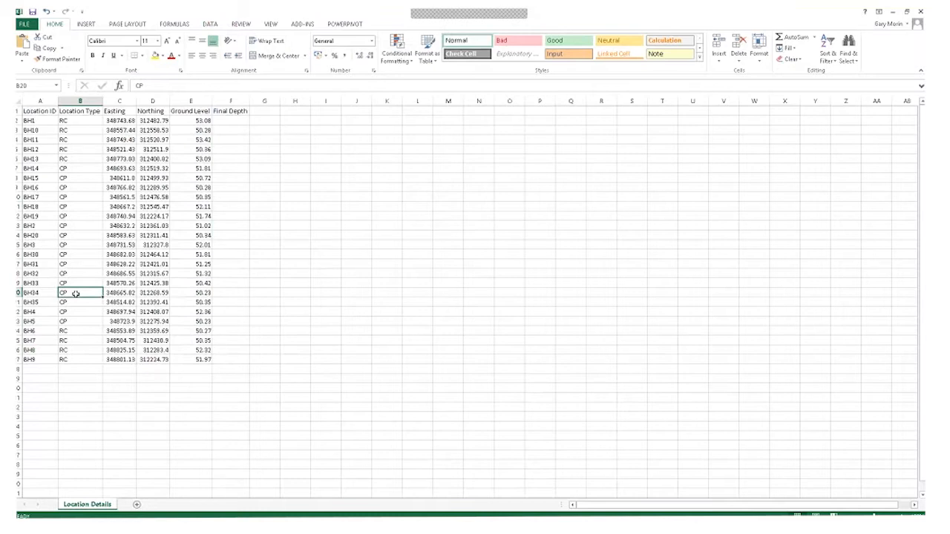
{"action": "left_click", "coordinate": [125, 121]}
{"action": "left_click", "coordinate": [142, 121]}
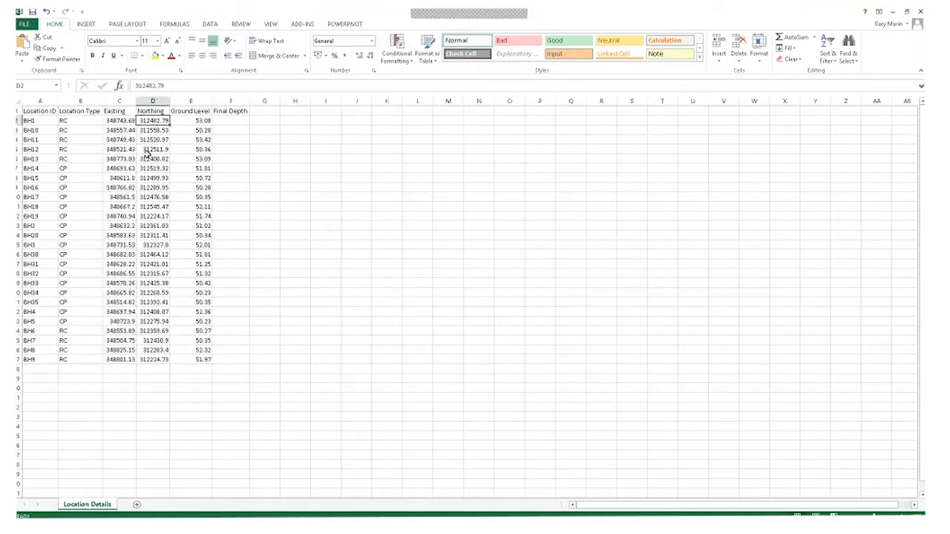
{"action": "left_click", "coordinate": [204, 121]}
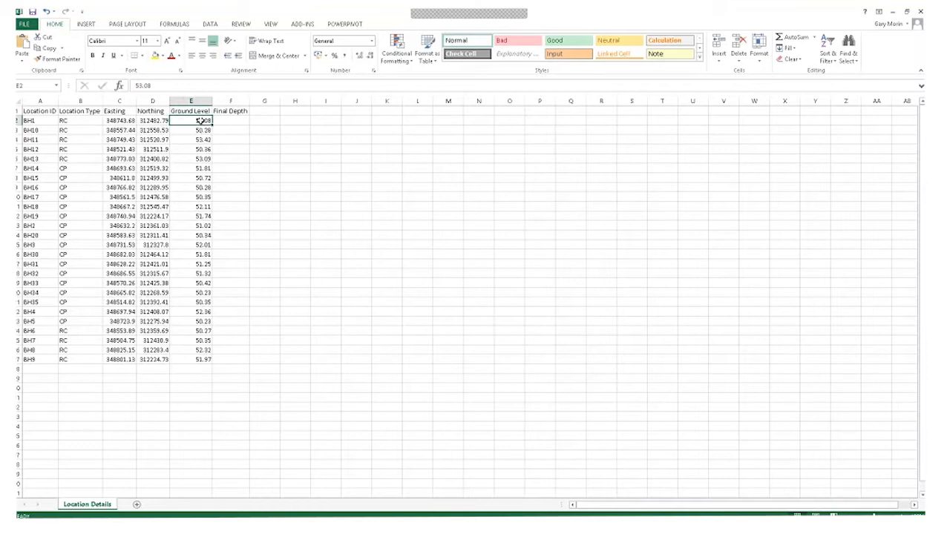
{"action": "left_click_drag", "start_coordinate": [212, 102], "coordinate": [220, 102]}
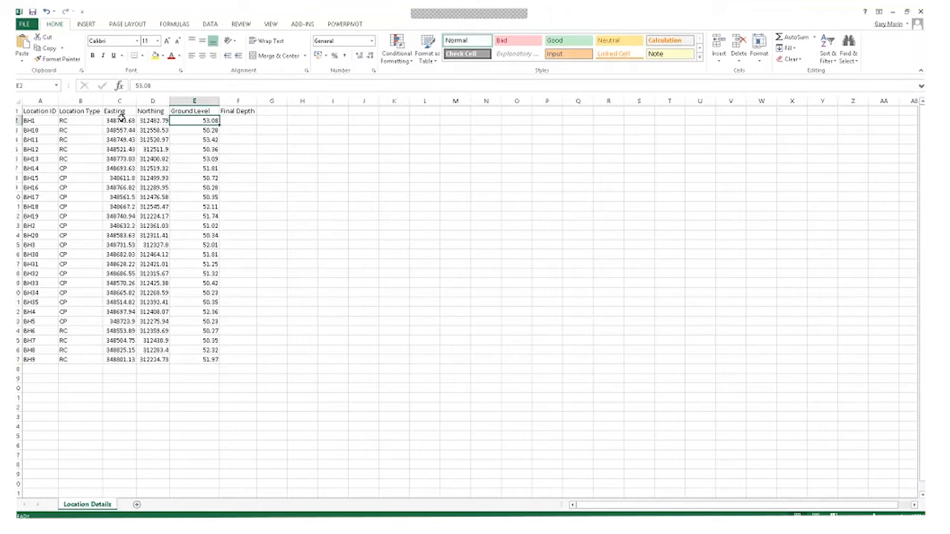
{"action": "left_click_drag", "start_coordinate": [34, 111], "coordinate": [240, 111]}
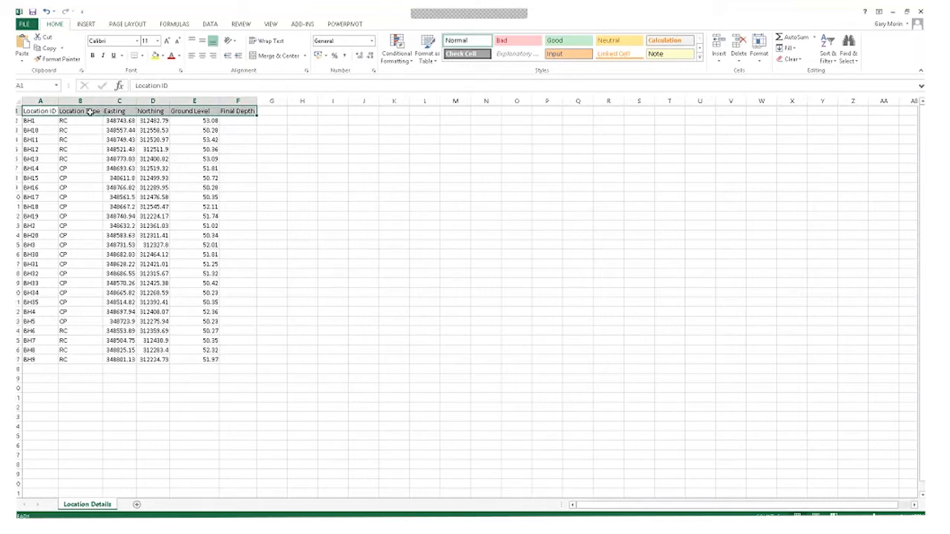
Close Location Details.csv without saving and open Field Geological Descriptions.csv in Excel from the import's file browser
{"action": "left_click", "coordinate": [920, 11]}
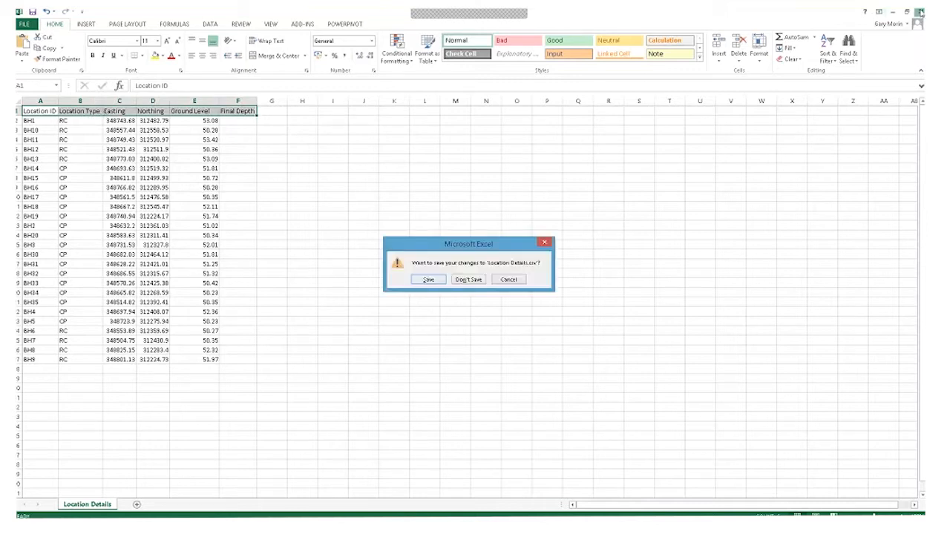
{"action": "left_click", "coordinate": [467, 279]}
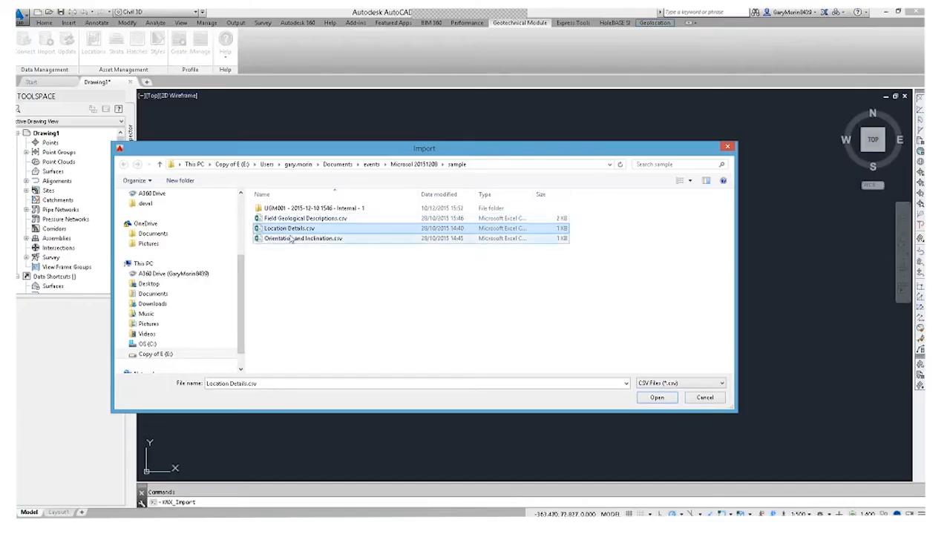
{"action": "right_click", "coordinate": [294, 221]}
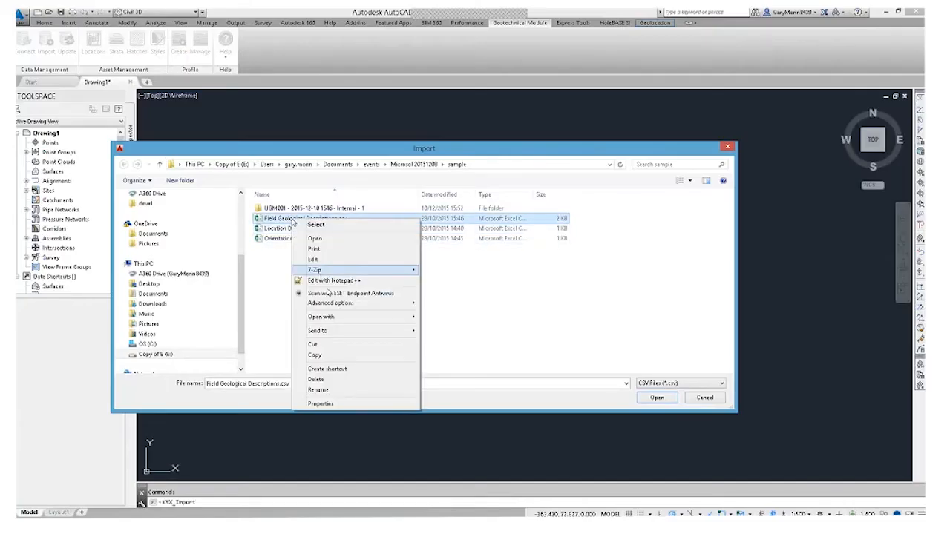
{"action": "mouse_move", "coordinate": [326, 319]}
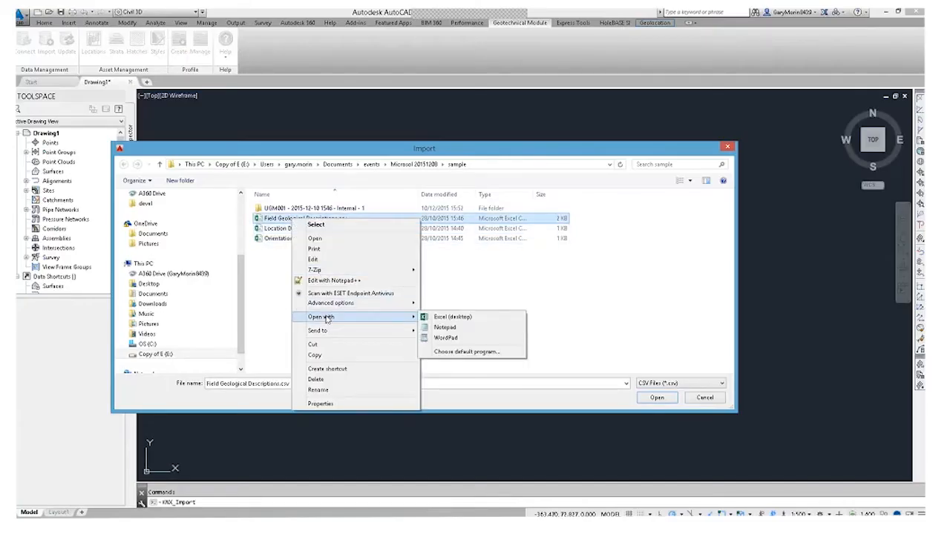
{"action": "left_click", "coordinate": [437, 318]}
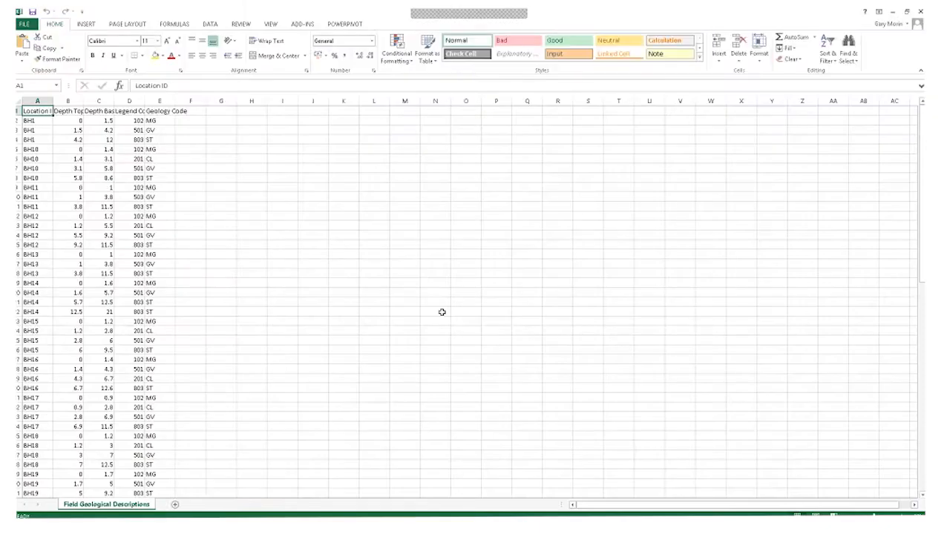
Fit the widths of the Field Geological Descriptions columns, from Location ID through Geology Code, to their contents
{"action": "left_click_drag", "start_coordinate": [37, 100], "coordinate": [191, 100]}
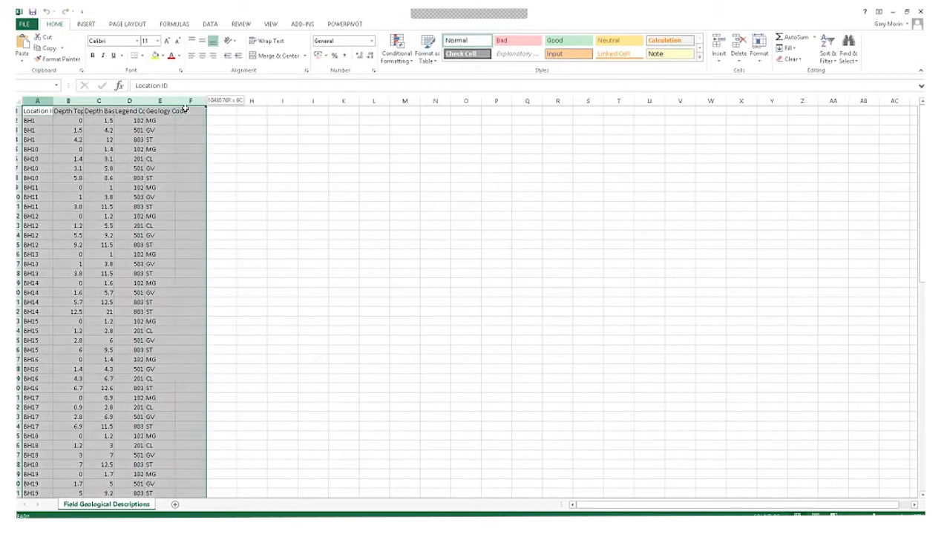
{"action": "double_click", "coordinate": [51, 101]}
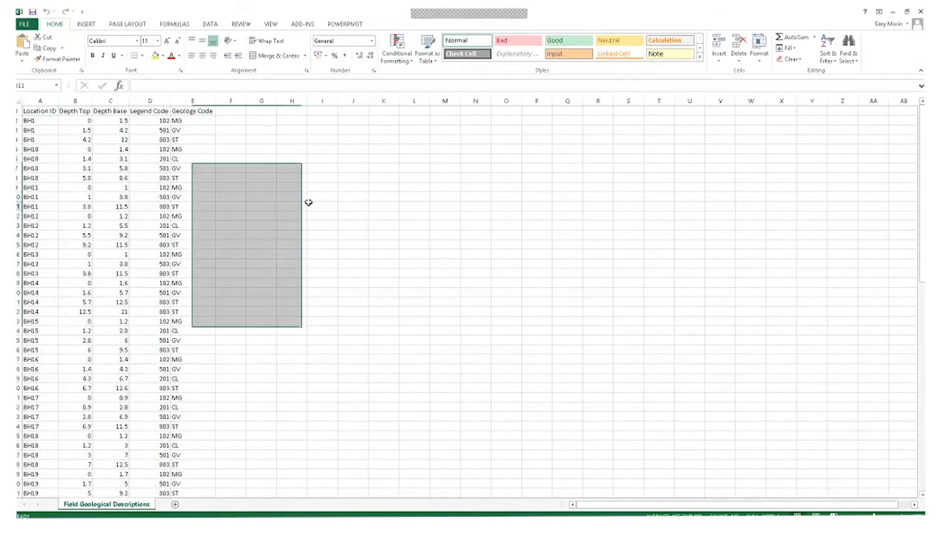
{"action": "left_click", "coordinate": [312, 205]}
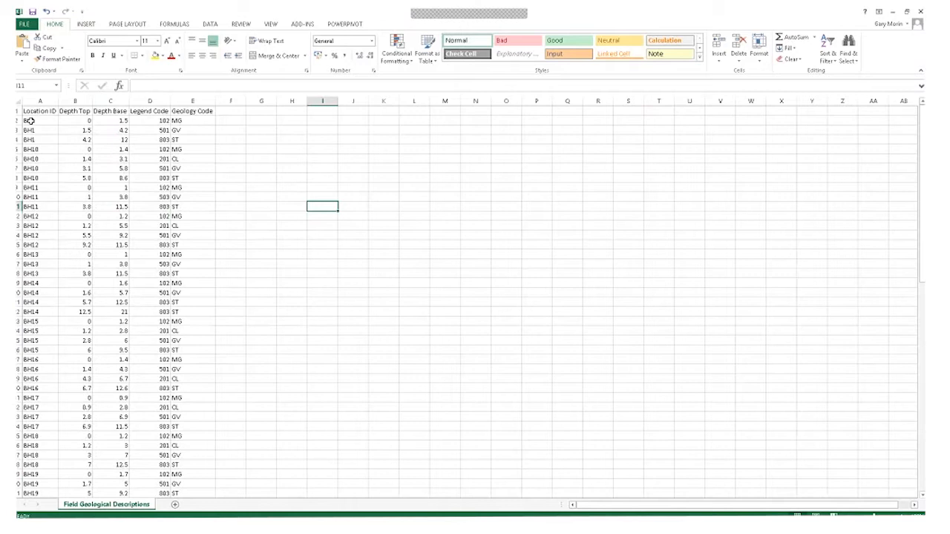
Examine the first BH1 row's depth top, depth base, legend code and geology code, and close the file without saving
{"action": "left_click", "coordinate": [82, 120]}
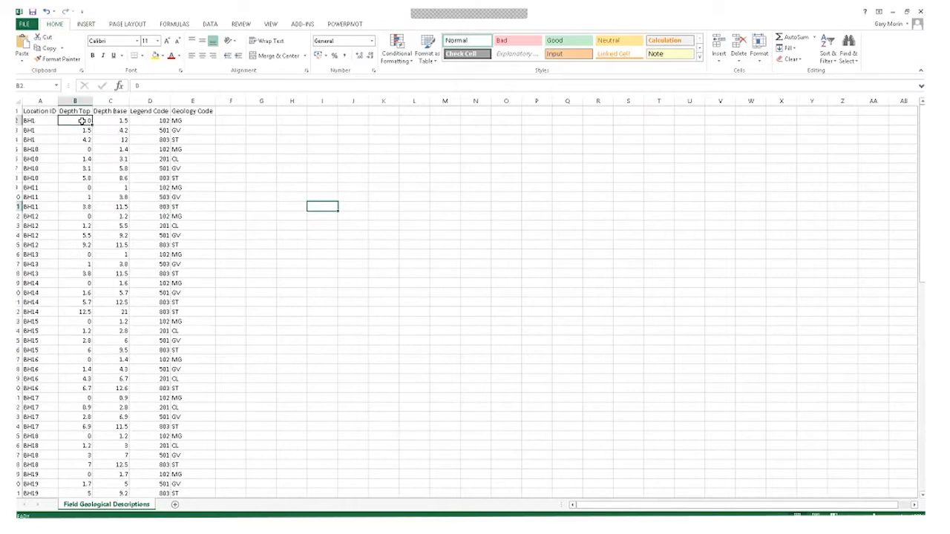
{"action": "key", "text": "Right"}
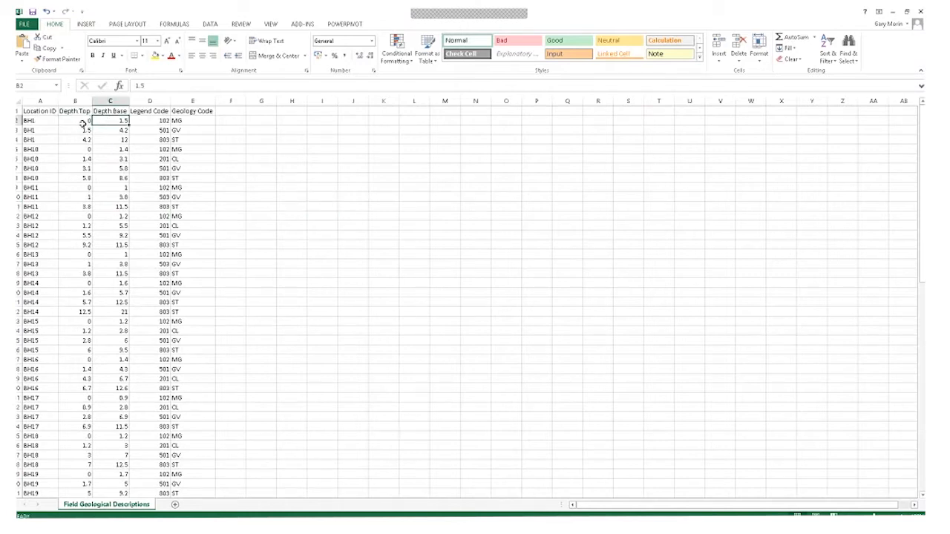
{"action": "left_click", "coordinate": [153, 121]}
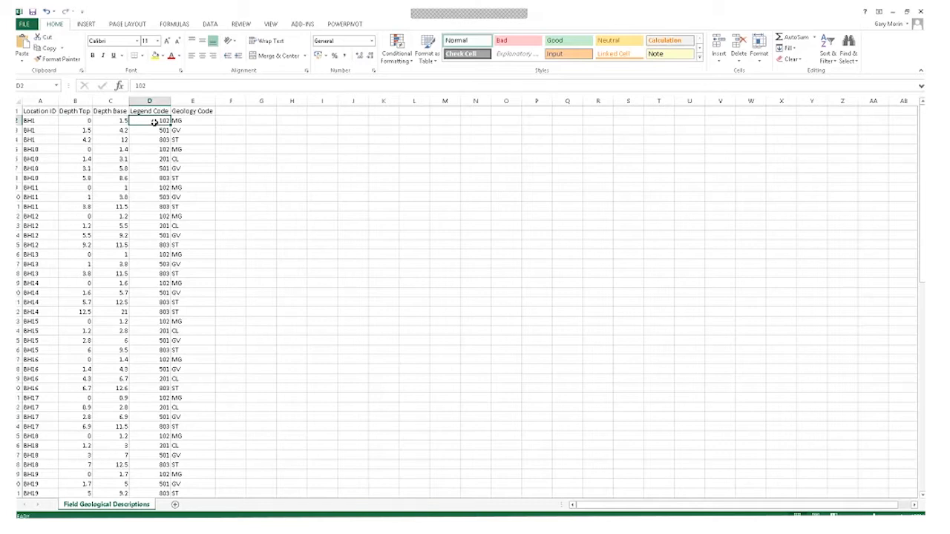
{"action": "left_click", "coordinate": [193, 122]}
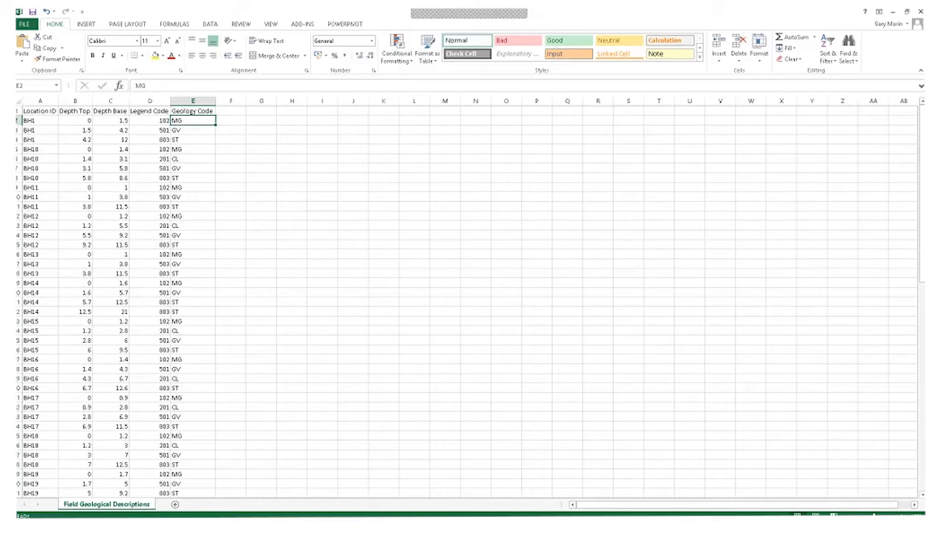
{"action": "left_click", "coordinate": [920, 12]}
{"action": "left_click", "coordinate": [468, 282]}
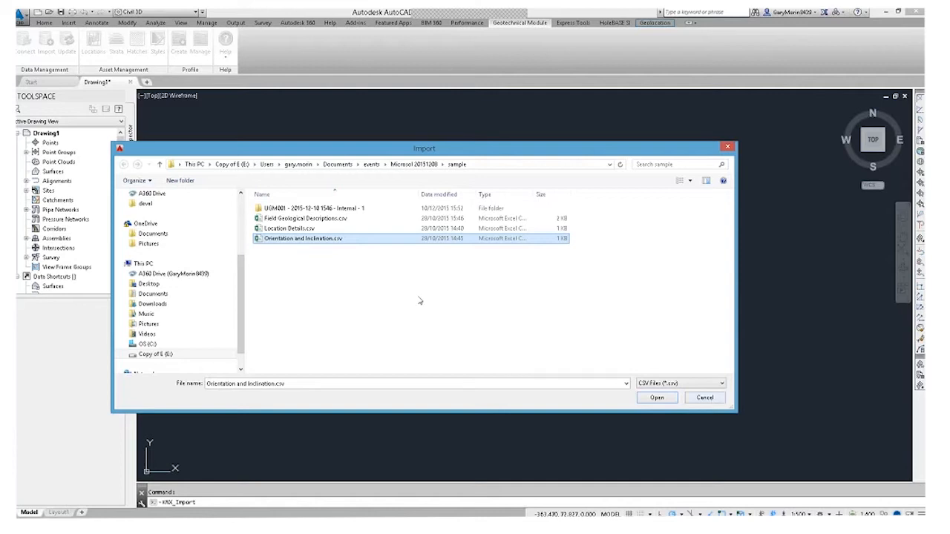
Add Field Geological Descriptions.csv, Location Details.csv and Orientation and Inclination.csv to the files already listed for import
{"action": "left_click", "coordinate": [308, 218], "text": "ctrl"}
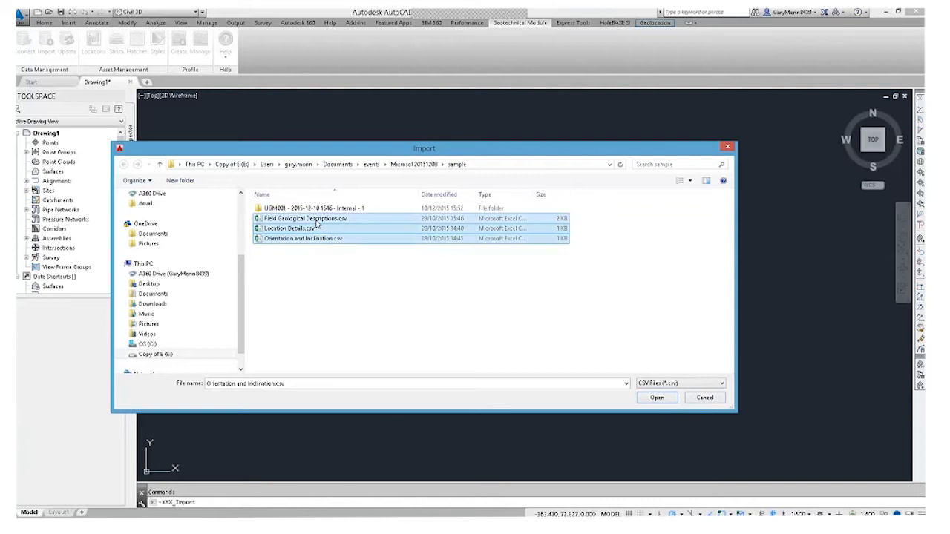
{"action": "left_click", "coordinate": [664, 399]}
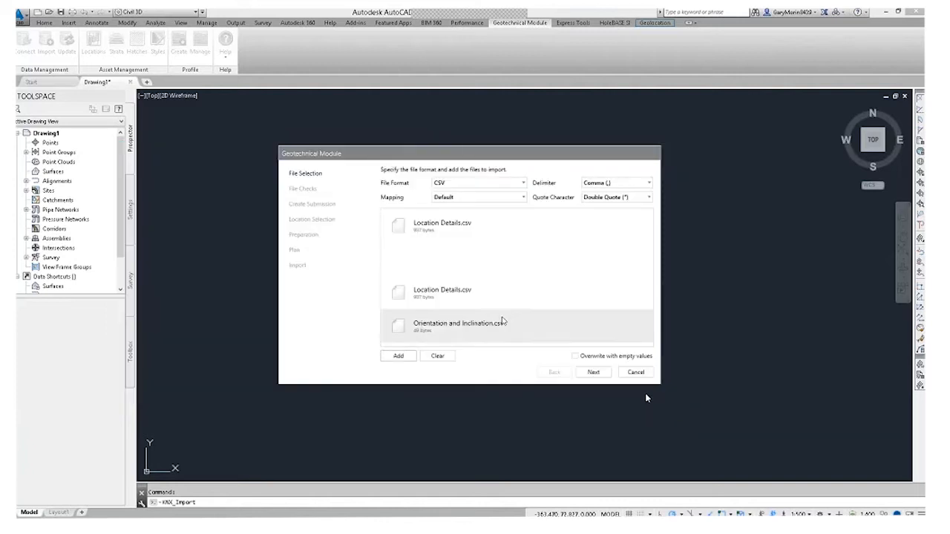
Clear the import file list and add Field Geological Descriptions.csv, Location Details.csv and Orientation and Inclination.csv
{"action": "left_click", "coordinate": [438, 357]}
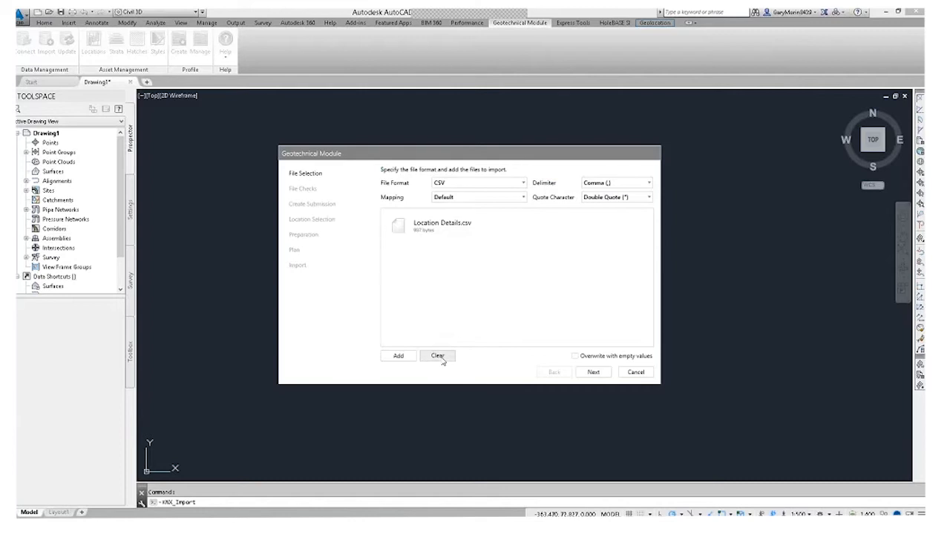
{"action": "left_click", "coordinate": [398, 357]}
{"action": "left_click", "coordinate": [305, 218]}
{"action": "left_click", "coordinate": [289, 228], "text": "ctrl"}
{"action": "left_click", "coordinate": [303, 238], "text": "ctrl"}
{"action": "left_click", "coordinate": [658, 398]}
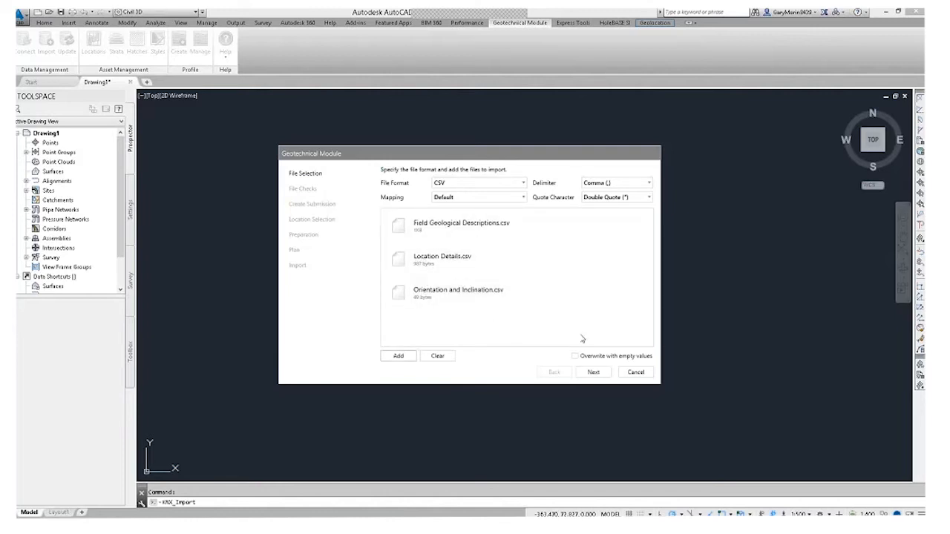
Run the usability checks on the three CSV files and advance the import to location selection
{"action": "left_click", "coordinate": [594, 372]}
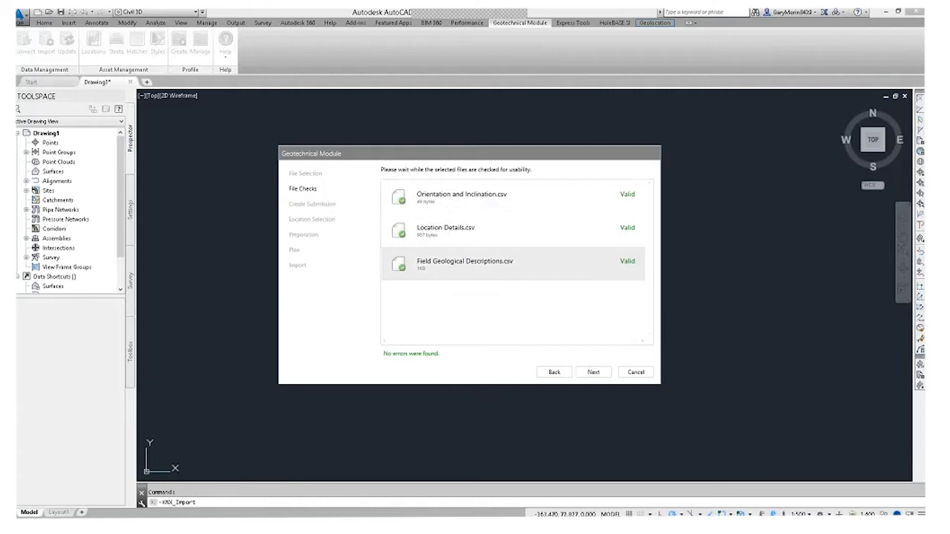
{"action": "left_click", "coordinate": [597, 375]}
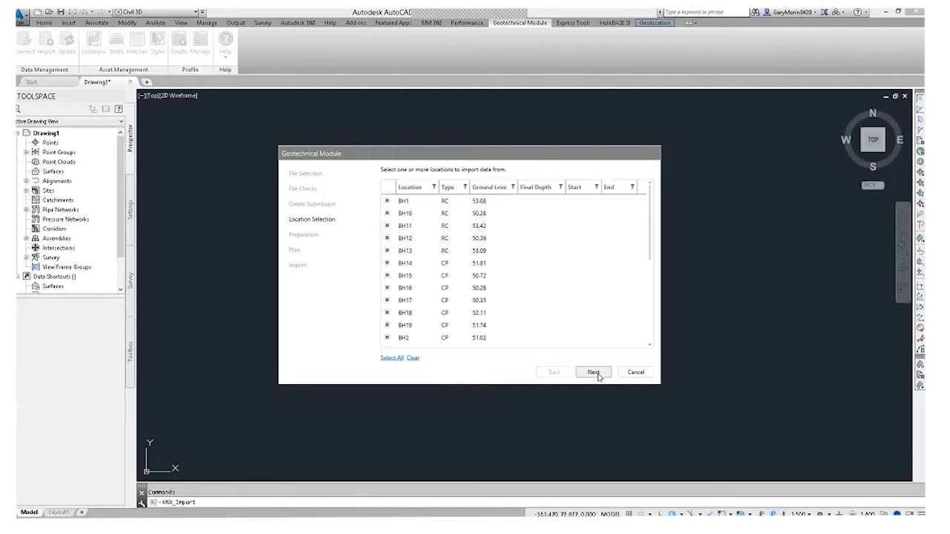
Exclude boreholes BH6 and BH7 from the locations to import and include them again
{"action": "left_click_drag", "start_coordinate": [649, 212], "coordinate": [650, 312]}
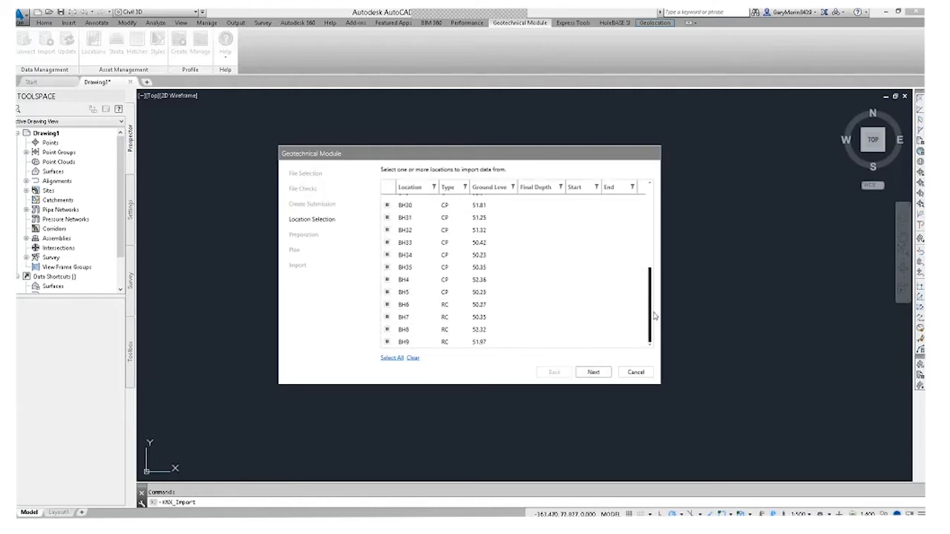
{"action": "left_click", "coordinate": [387, 305]}
{"action": "left_click", "coordinate": [387, 317]}
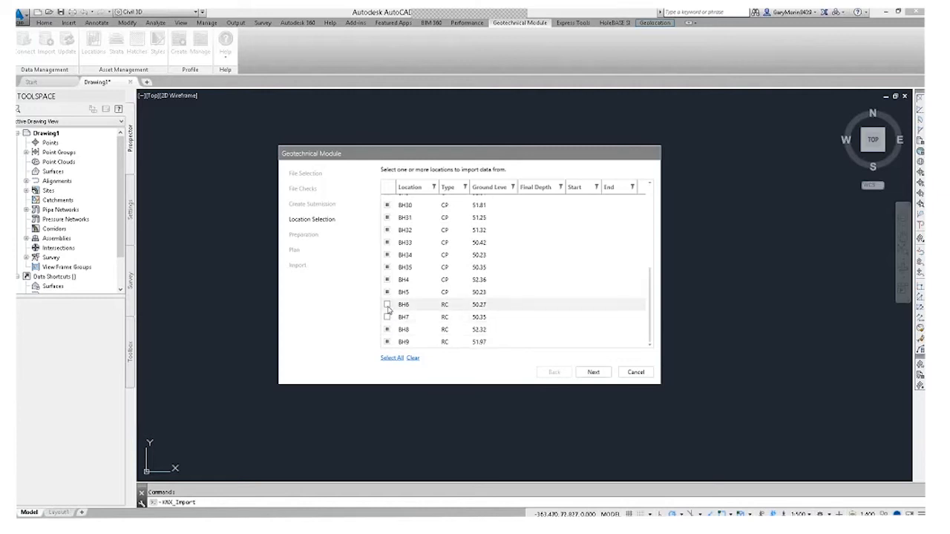
{"action": "left_click", "coordinate": [386, 305]}
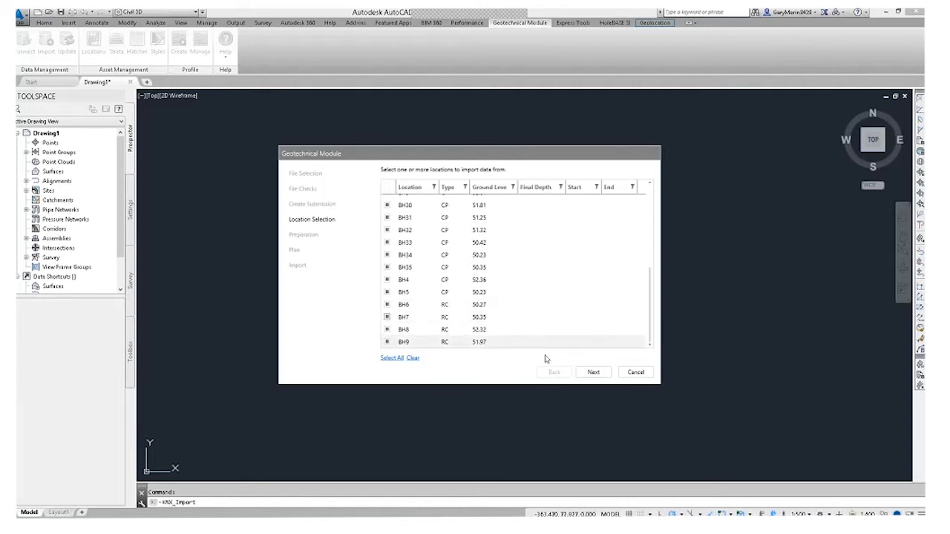
Proceed with all boreholes selected, apply the planned table additions and finish the import
{"action": "left_click", "coordinate": [594, 371]}
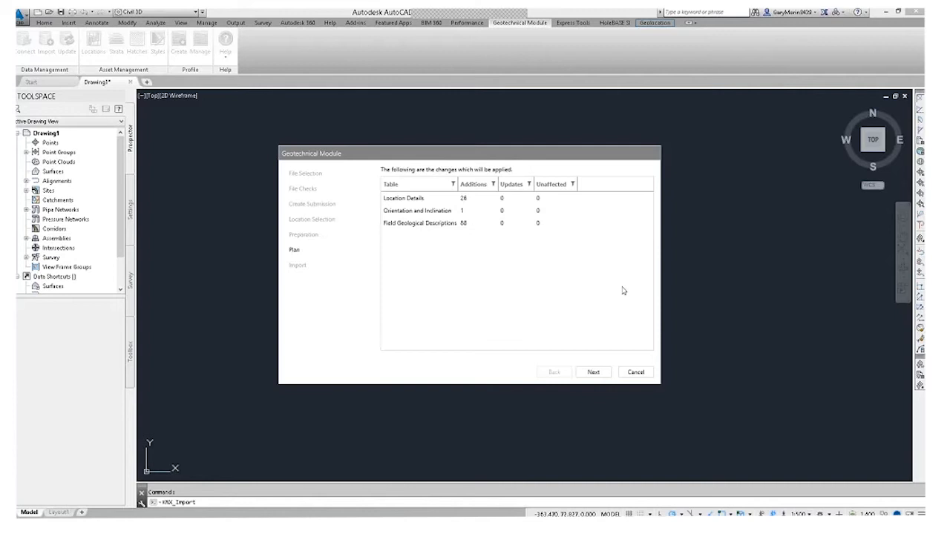
{"action": "left_click", "coordinate": [594, 373]}
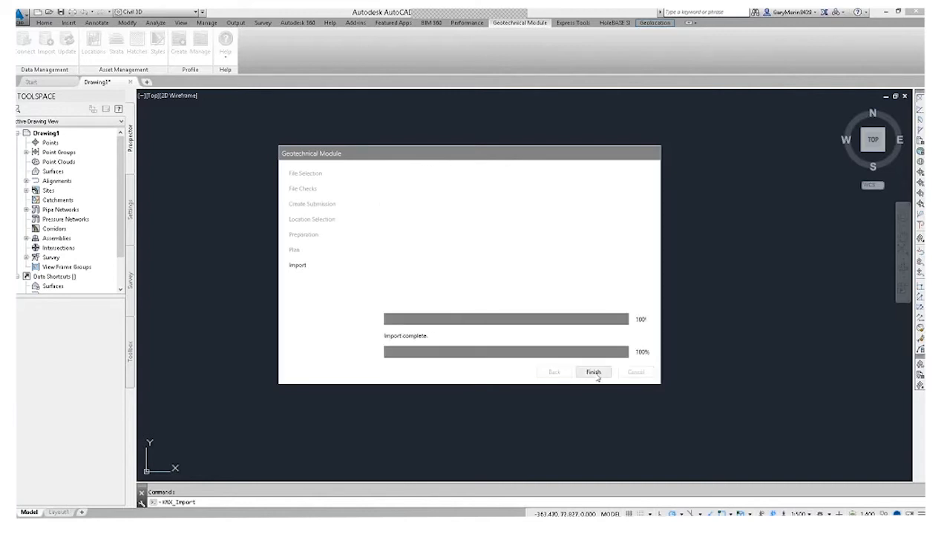
{"action": "left_click", "coordinate": [595, 373]}
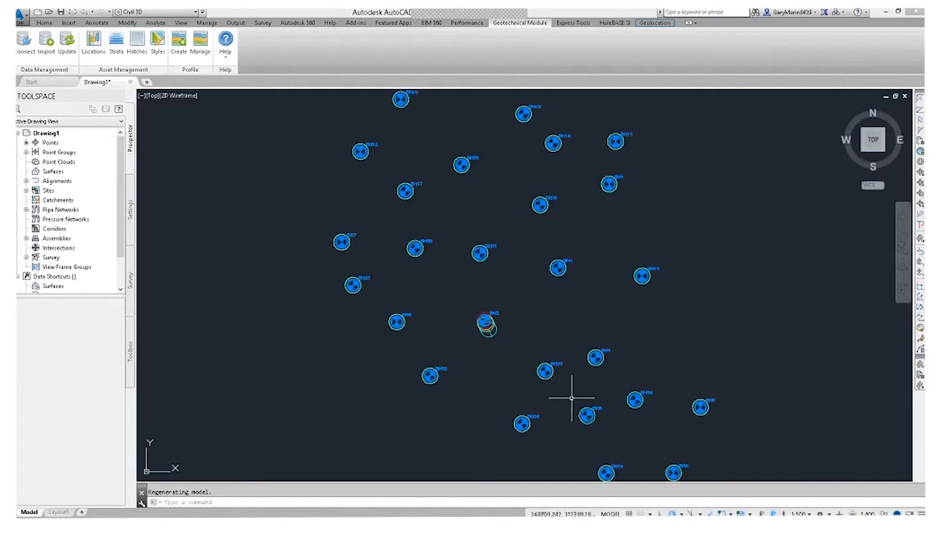
Display the imported boreholes in a 3D view with the Shaded visual style
{"action": "scroll", "coordinate": [568, 394], "scroll_direction": "down", "scroll_amount": 2}
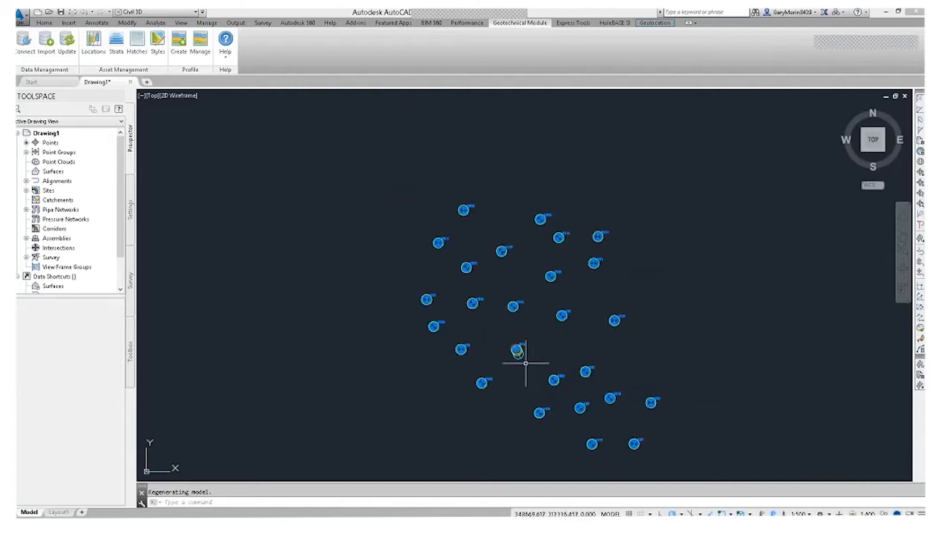
{"action": "mouse_move", "coordinate": [521, 368]}
{"action": "middle_mouse_down", "text": "shift"}
{"action": "mouse_move", "coordinate": [552, 319]}
{"action": "mouse_move", "coordinate": [595, 286]}
{"action": "mouse_move", "coordinate": [530, 272]}
{"action": "middle_mouse_up", "text": "shift"}
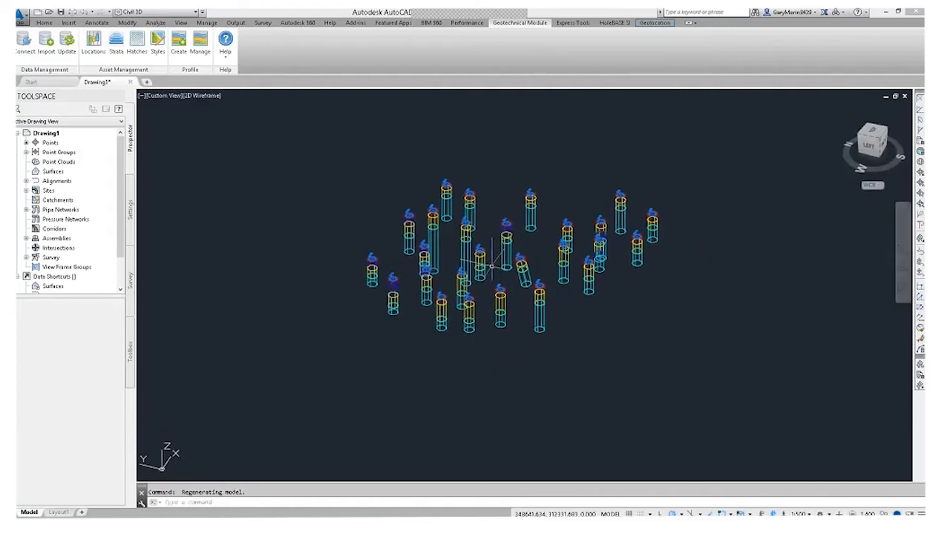
{"action": "scroll", "coordinate": [460, 267], "scroll_direction": "up", "scroll_amount": 2}
{"action": "left_click", "coordinate": [205, 95]}
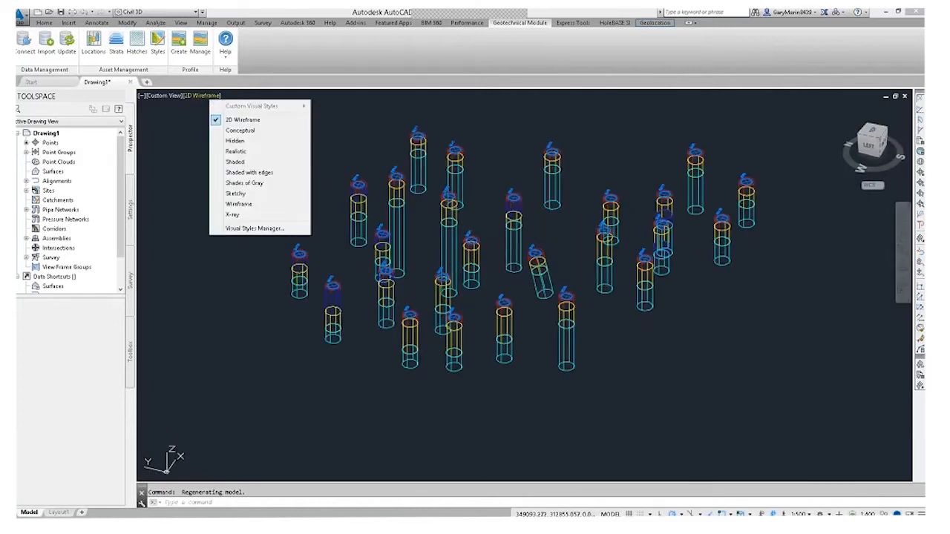
{"action": "left_click", "coordinate": [235, 162]}
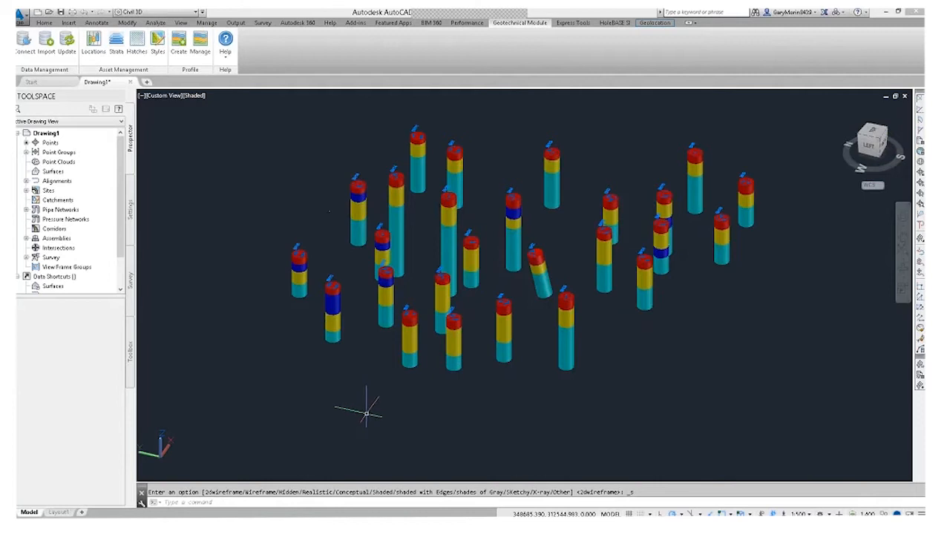
List the layers of the KNX filter in the Layer Properties Manager and move the manager below most of the boreholes
{"action": "left_click", "coordinate": [44, 22]}
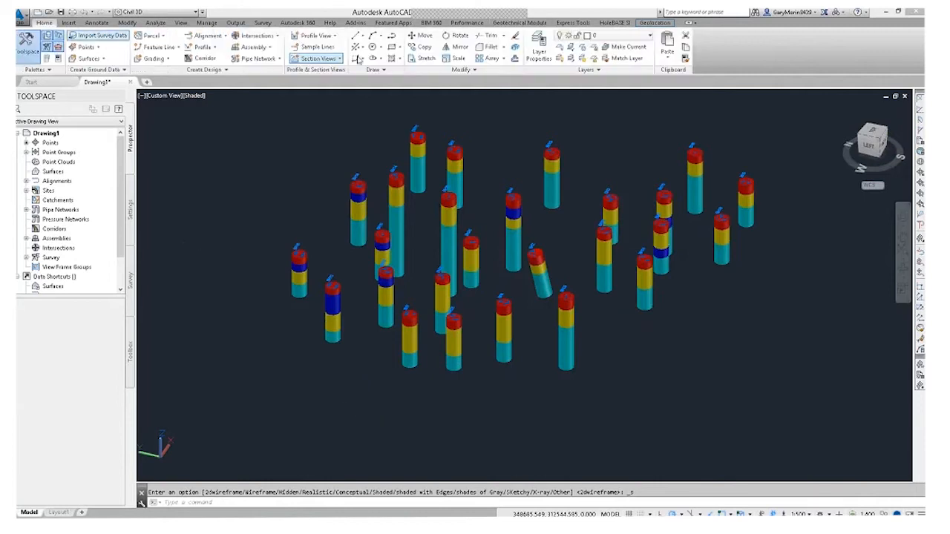
{"action": "left_click", "coordinate": [538, 46]}
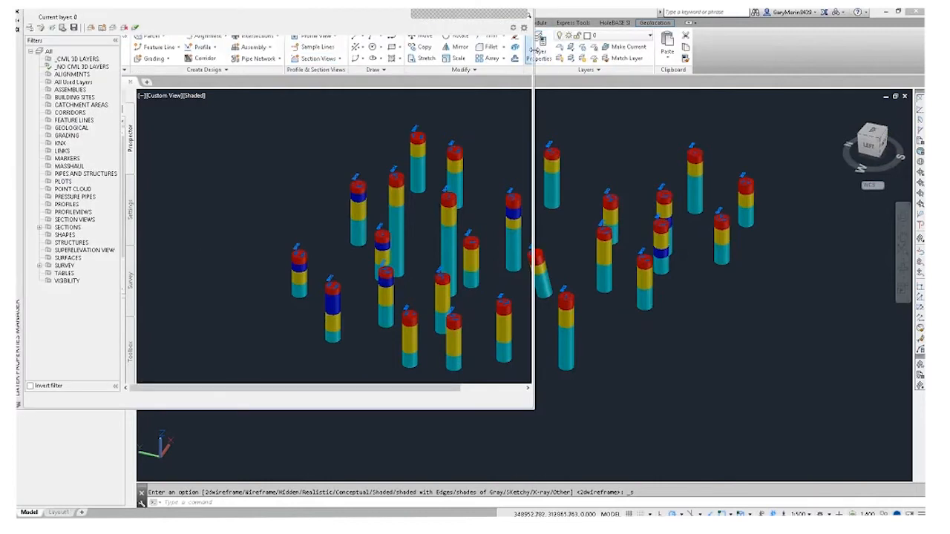
{"action": "left_click", "coordinate": [60, 142]}
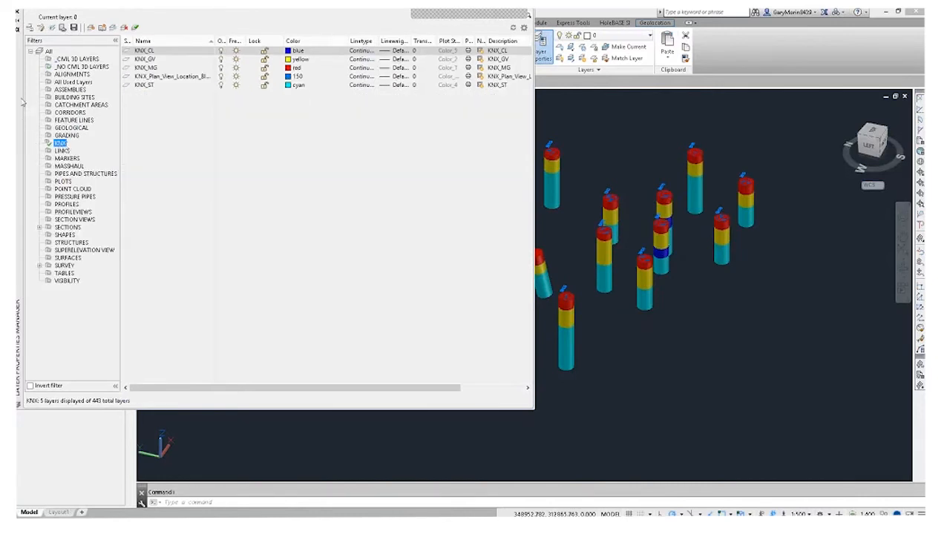
{"action": "left_click", "coordinate": [18, 12]}
{"action": "mouse_move", "coordinate": [145, 182]}
{"action": "left_mouse_down"}
{"action": "mouse_move", "coordinate": [233, 333]}
{"action": "mouse_move", "coordinate": [198, 405]}
{"action": "mouse_move", "coordinate": [196, 439]}
{"action": "left_mouse_up"}
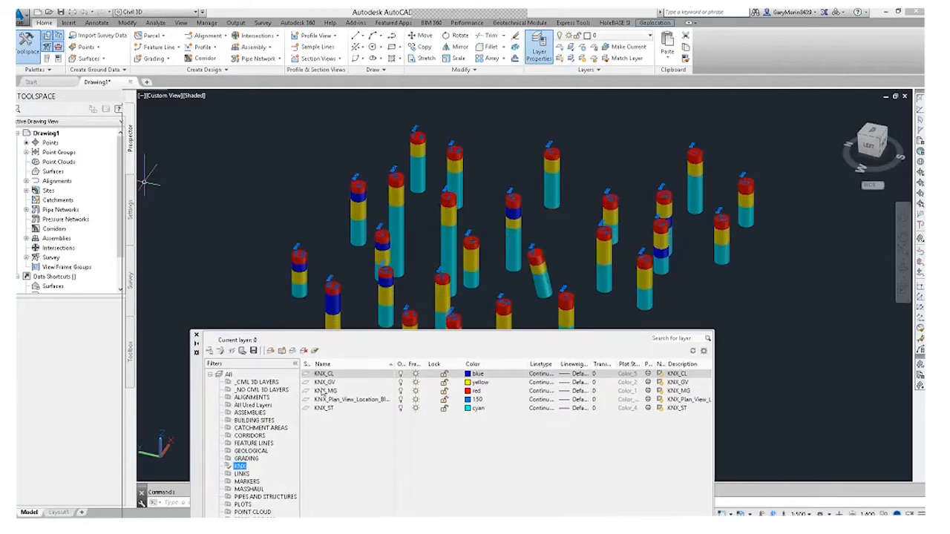
Turn off all layers in the KNX filter and turn the plan view location layer back on
{"action": "right_click", "coordinate": [239, 466]}
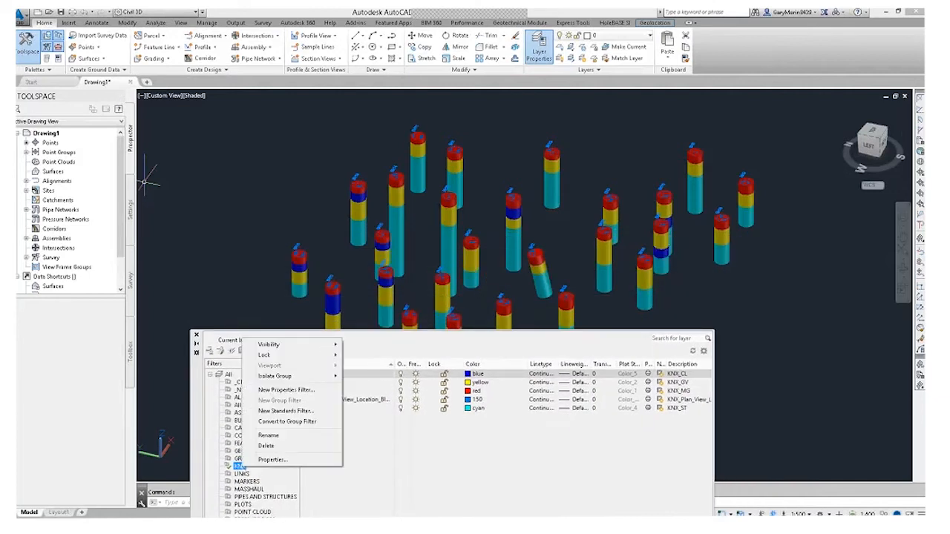
{"action": "mouse_move", "coordinate": [298, 346]}
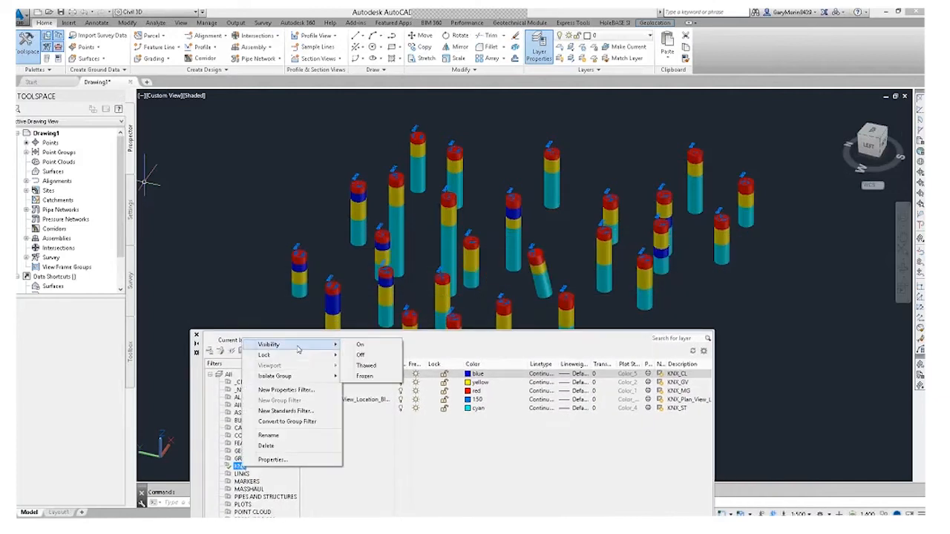
{"action": "left_click", "coordinate": [362, 354]}
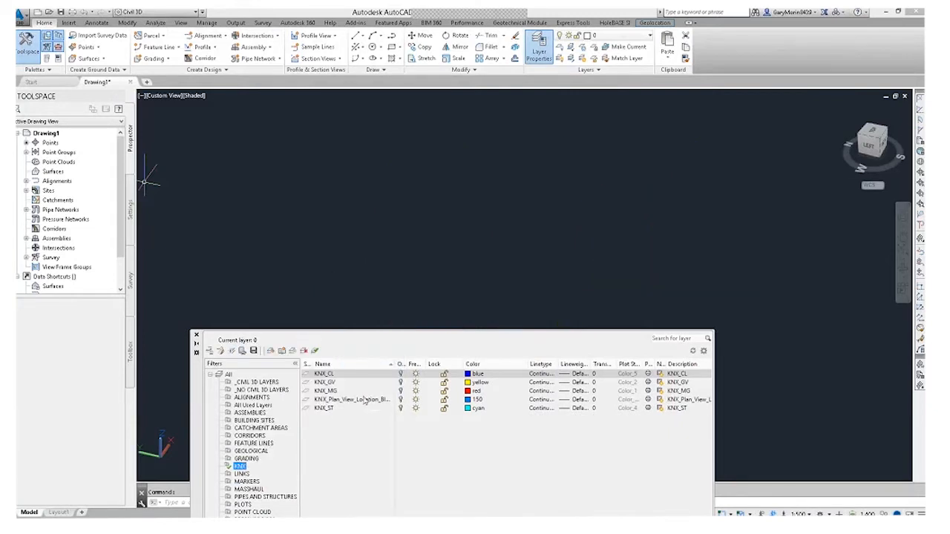
{"action": "left_click", "coordinate": [400, 399]}
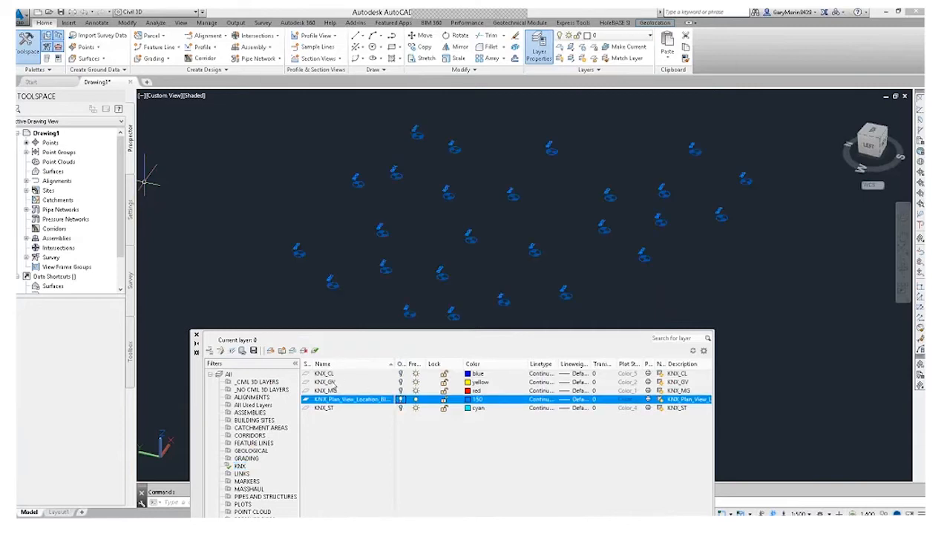
Turn on the KNX_CL layer, toggling its visibility off and on to show which borehole sections it holds
{"action": "left_click", "coordinate": [401, 373]}
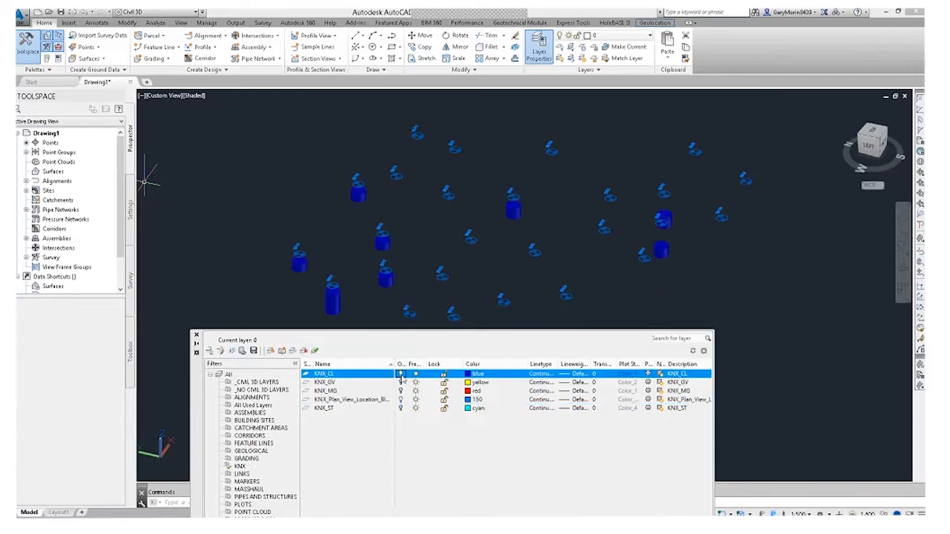
{"action": "left_click", "coordinate": [400, 374]}
{"action": "left_click", "coordinate": [401, 373]}
{"action": "left_click", "coordinate": [400, 373]}
{"action": "left_click", "coordinate": [401, 373]}
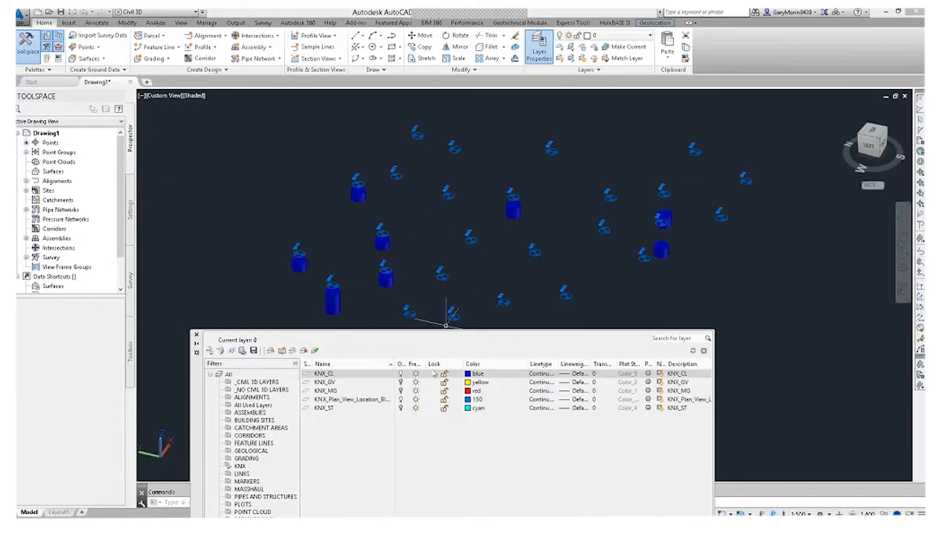
Turn the remaining layers KNX_GV, KNX_ST and KNX_MG back on
{"action": "left_click", "coordinate": [400, 382]}
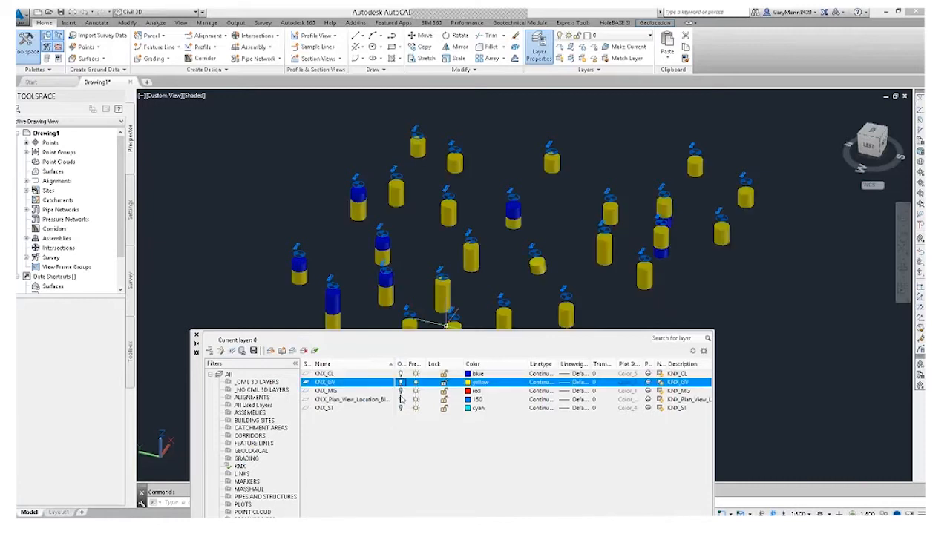
{"action": "left_click", "coordinate": [401, 409]}
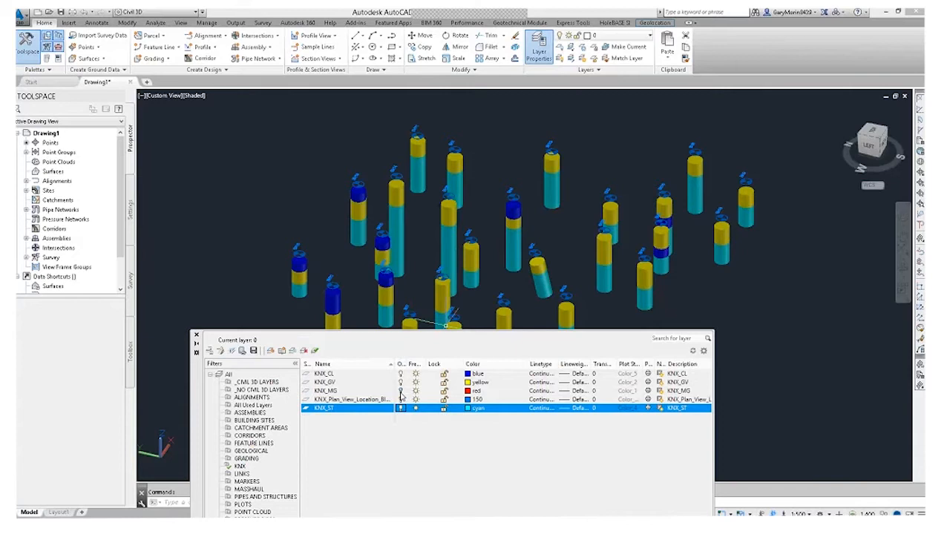
{"action": "left_click", "coordinate": [400, 391]}
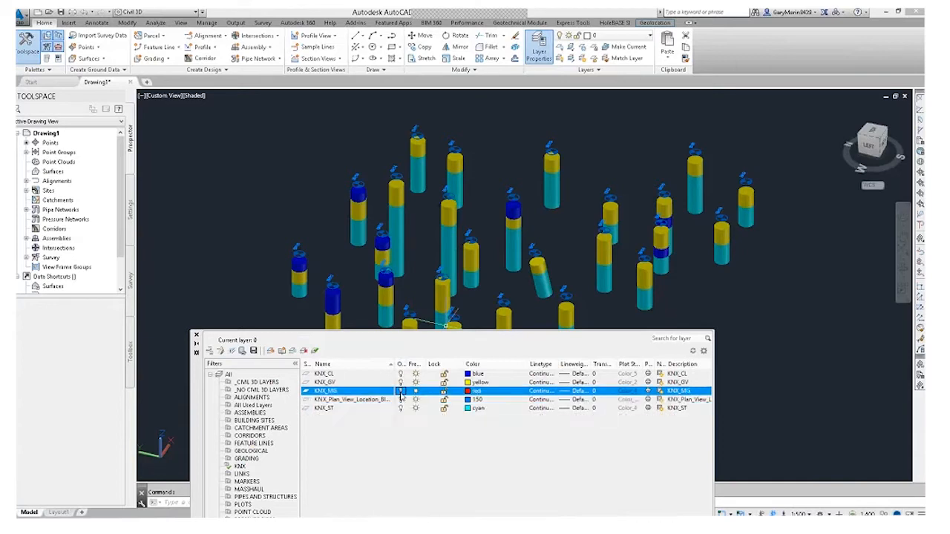
{"action": "left_click", "coordinate": [400, 391]}
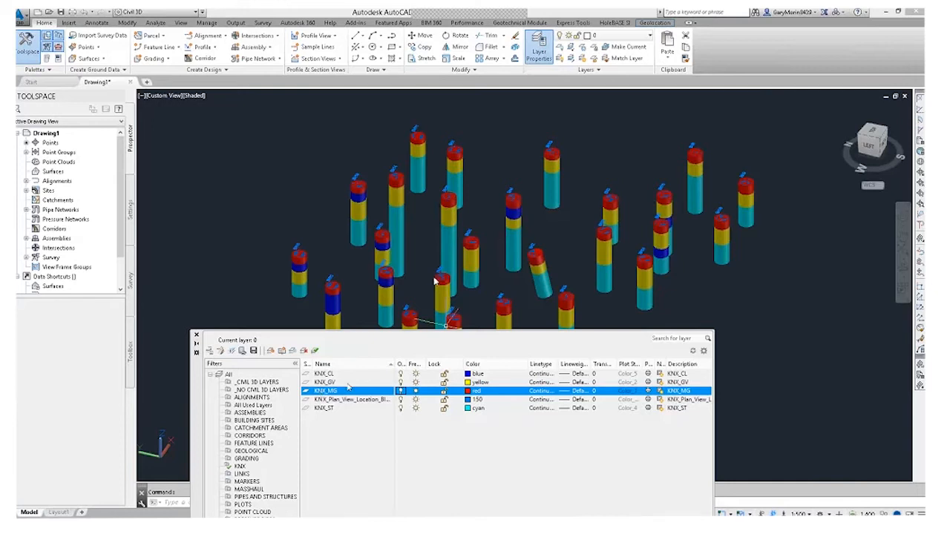
Close the Layer Properties Manager and show the boreholes in the Top view with the 2D Wireframe visual style
{"action": "left_click", "coordinate": [196, 338]}
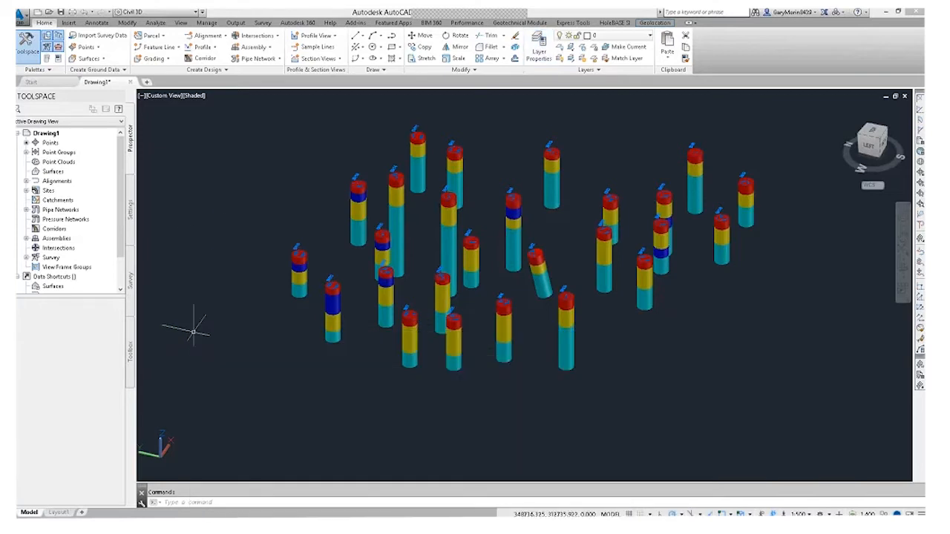
{"action": "left_click", "coordinate": [171, 96]}
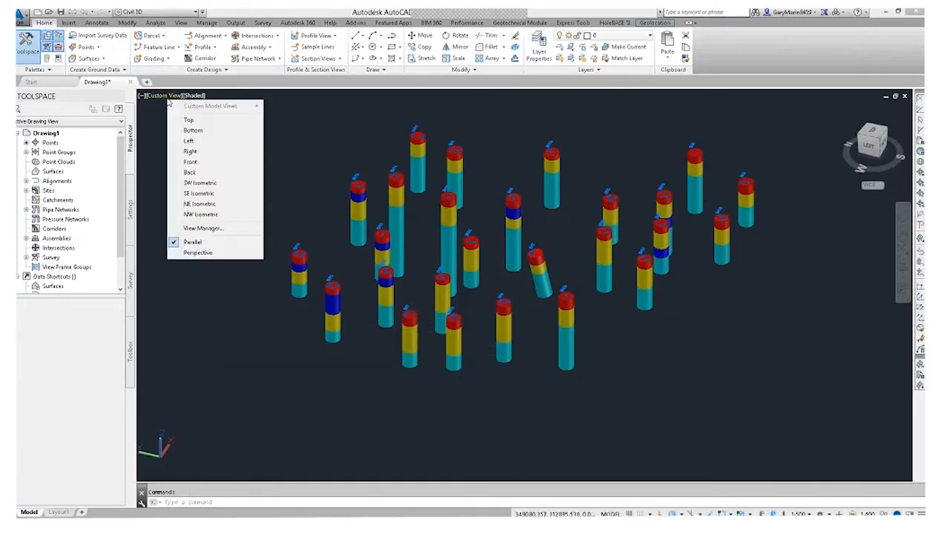
{"action": "left_click", "coordinate": [191, 119]}
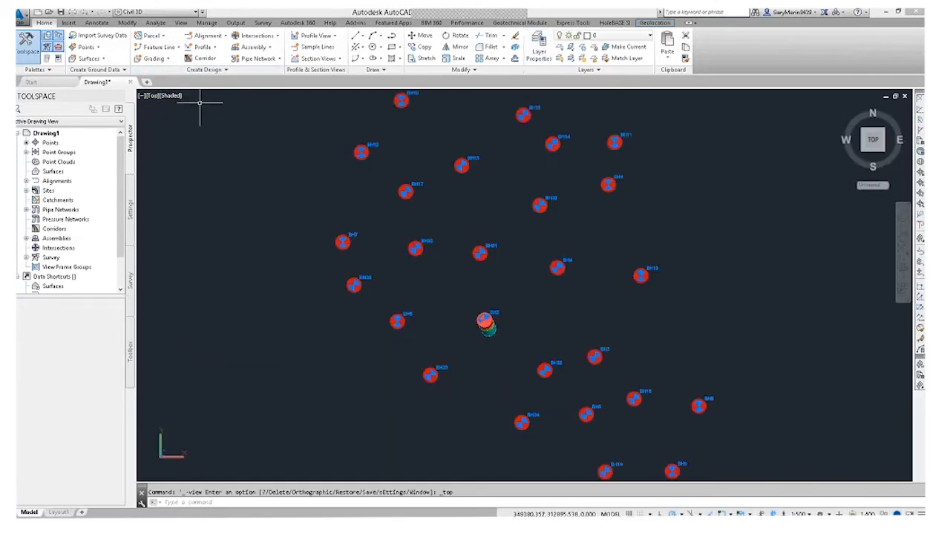
{"action": "left_click", "coordinate": [177, 96]}
{"action": "left_click", "coordinate": [194, 120]}
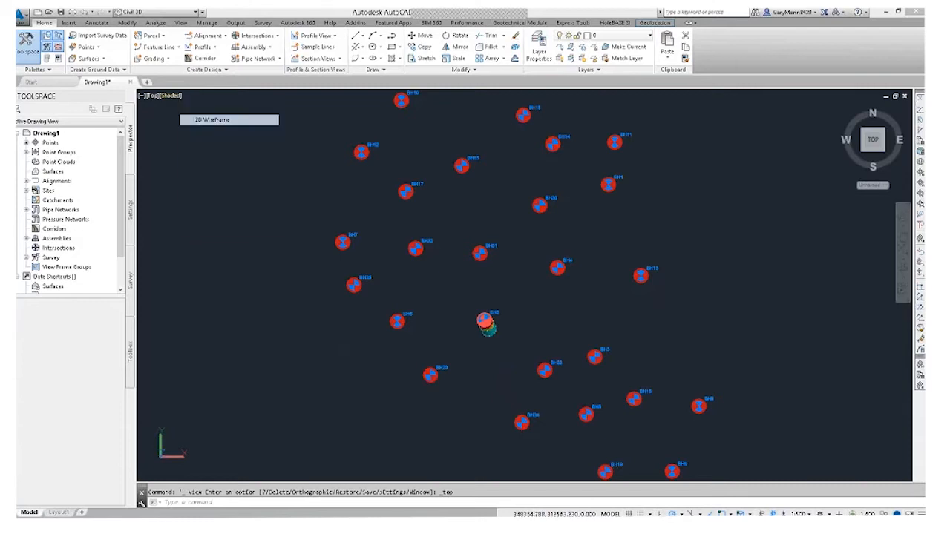
Open the Locations Manager, placed clear of most boreholes, and show the drawing in the SW Isometric view
{"action": "left_click", "coordinate": [519, 23]}
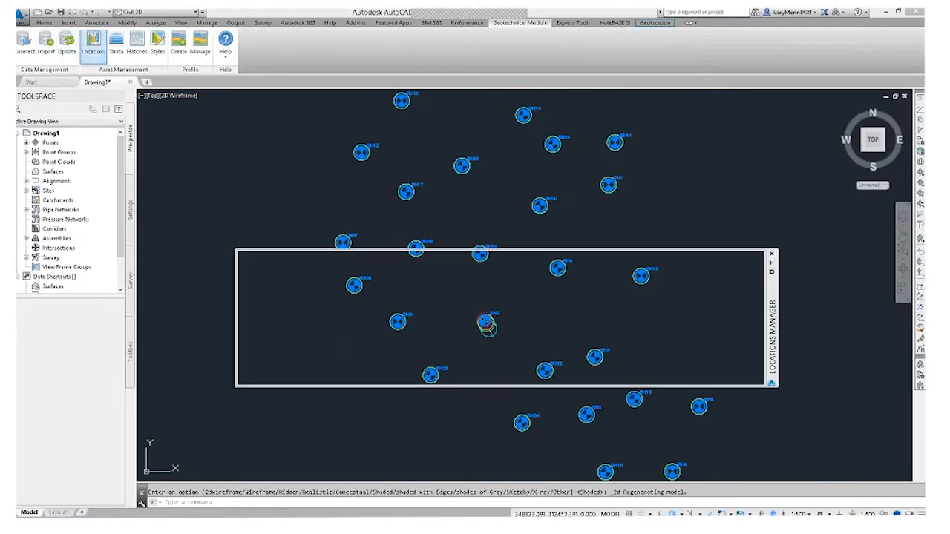
{"action": "left_click_drag", "start_coordinate": [764, 298], "coordinate": [753, 331]}
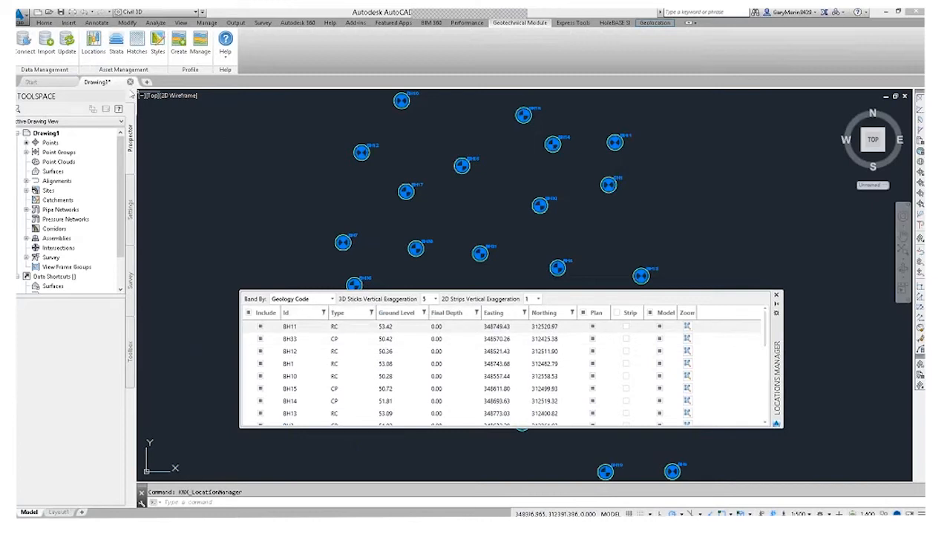
{"action": "left_click", "coordinate": [151, 97]}
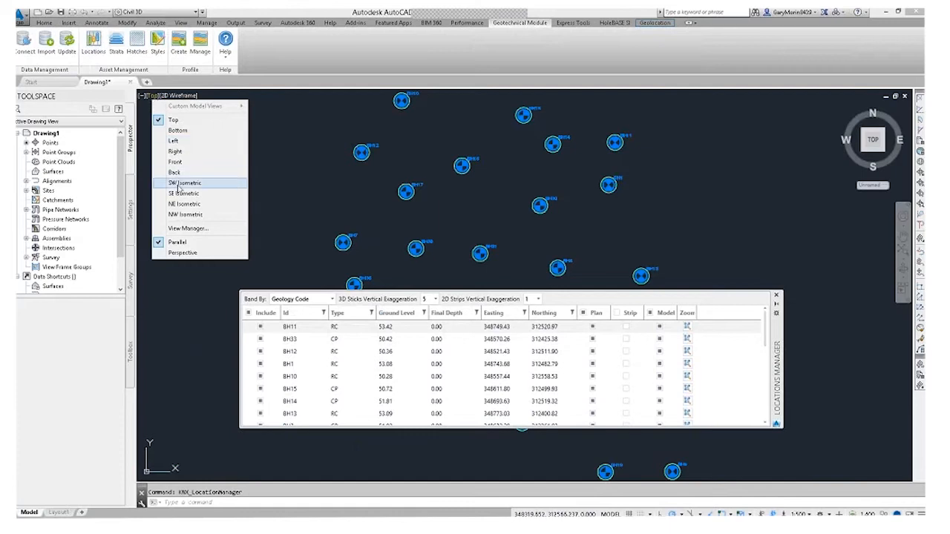
{"action": "left_click", "coordinate": [182, 183]}
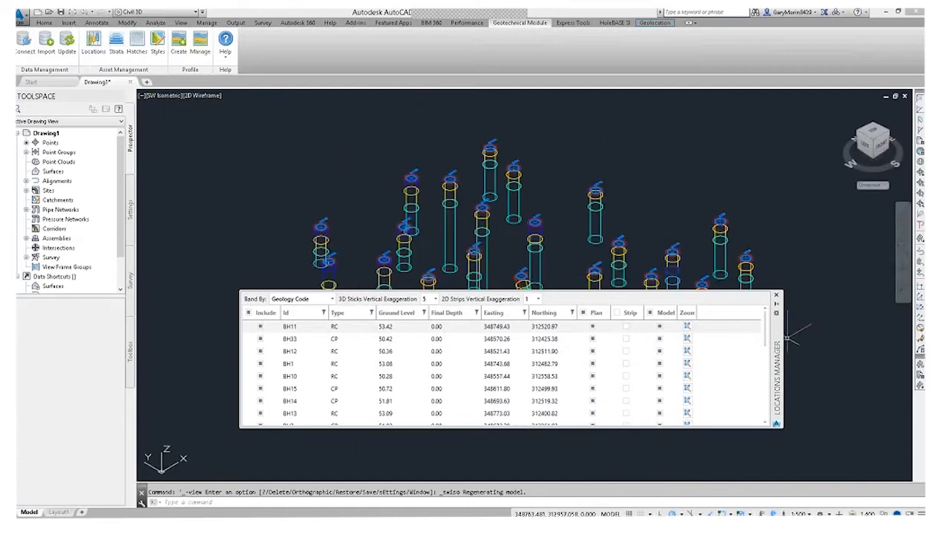
{"action": "left_click_drag", "start_coordinate": [781, 346], "coordinate": [779, 398]}
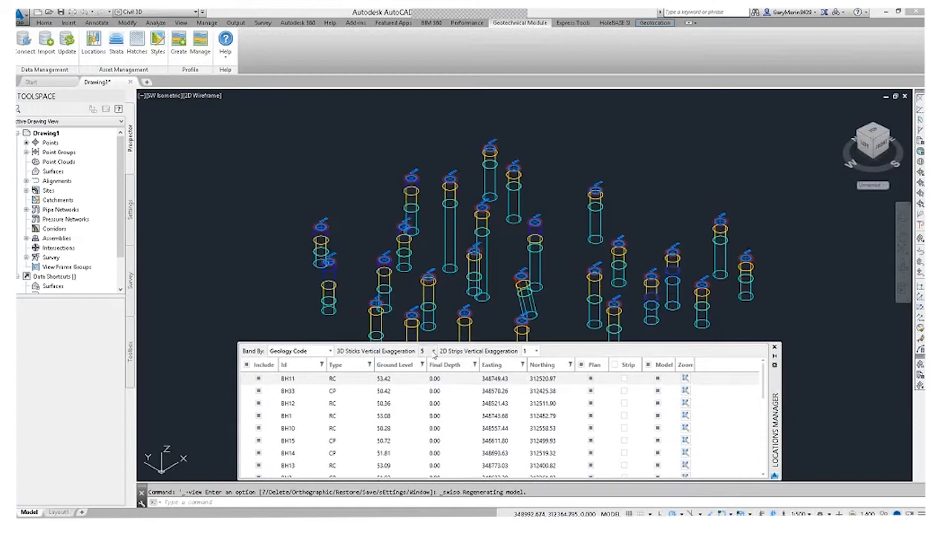
Set the 3D sticks vertical exaggeration to 1 and move the Locations Manager above the boreholes
{"action": "left_click", "coordinate": [433, 352]}
{"action": "left_click", "coordinate": [422, 365]}
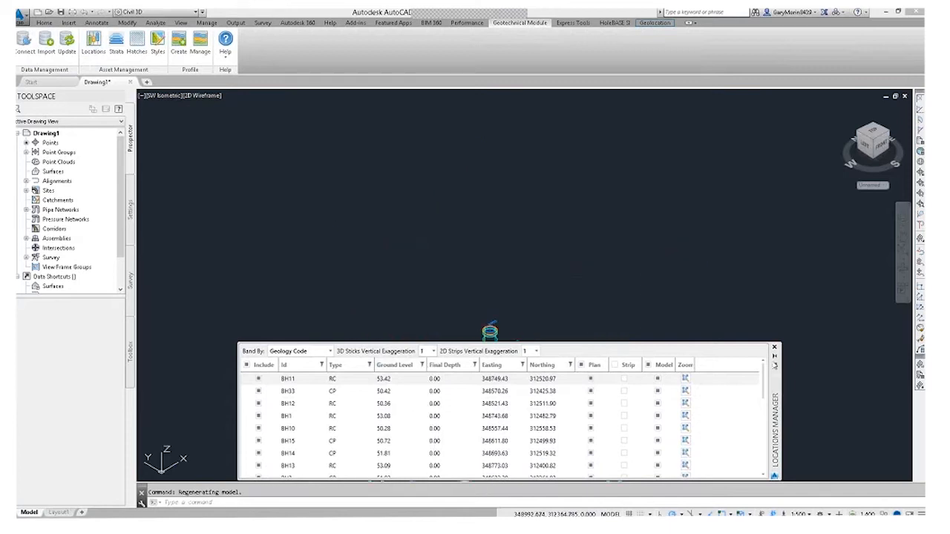
{"action": "left_click_drag", "start_coordinate": [775, 404], "coordinate": [784, 279]}
{"action": "left_click_drag", "start_coordinate": [811, 218], "coordinate": [825, 200]}
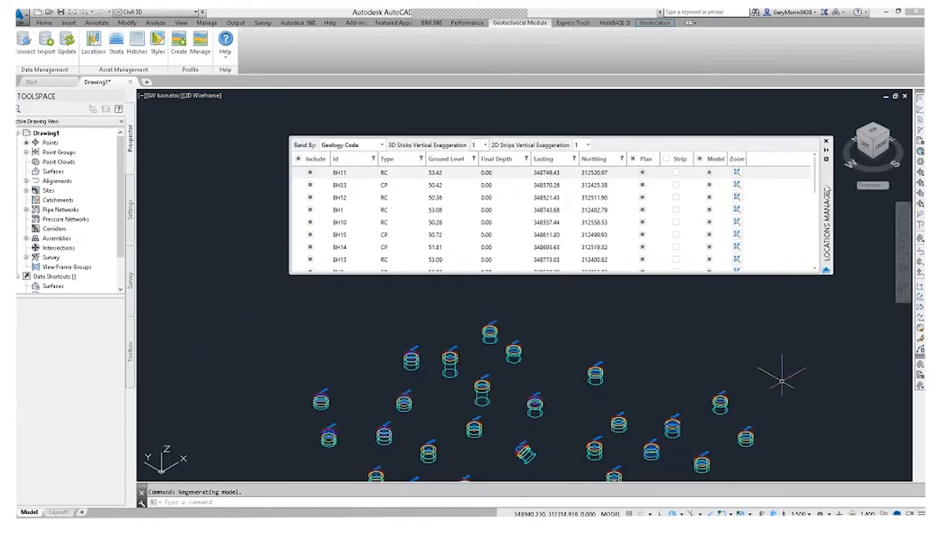
{"action": "middle_click_drag", "start_coordinate": [587, 435], "coordinate": [598, 390]}
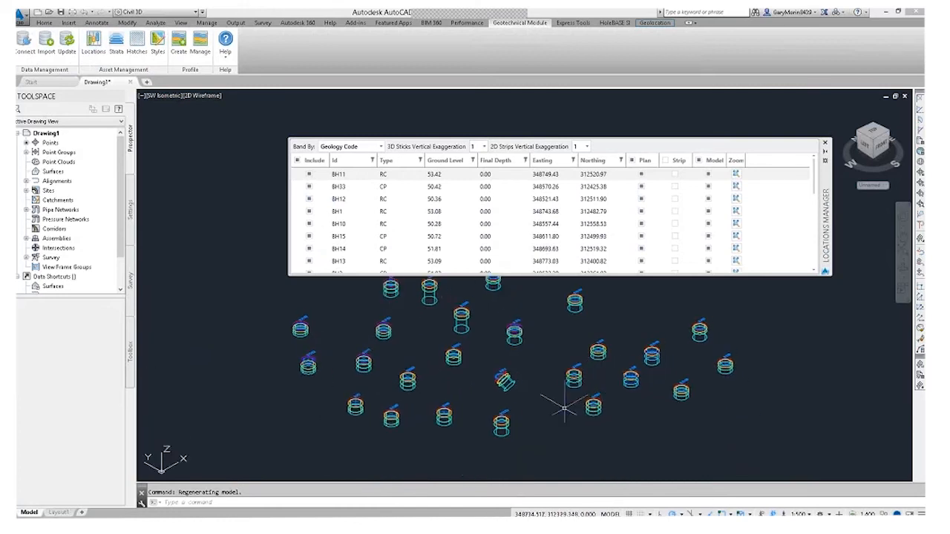
Set the 3D sticks vertical exaggeration to 5 and move the Locations Manager below the boreholes
{"action": "left_click", "coordinate": [483, 146]}
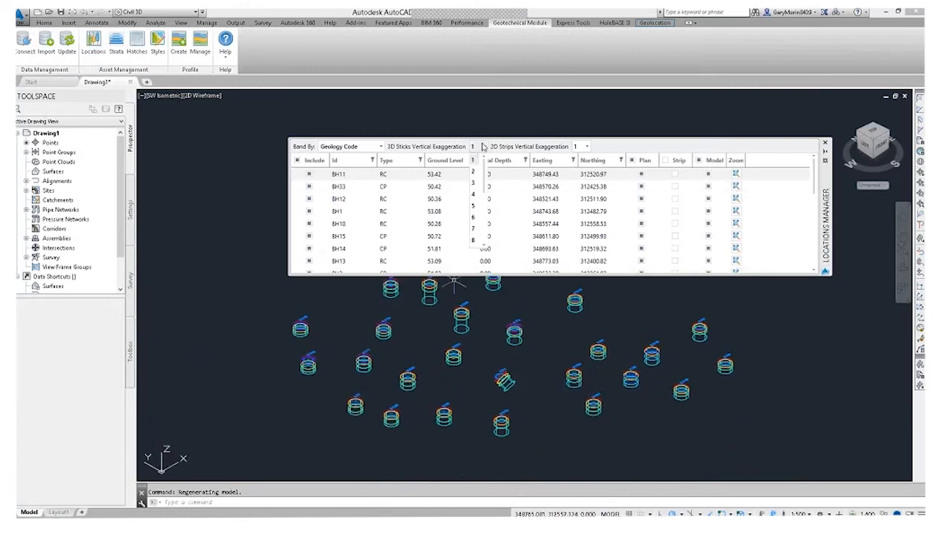
{"action": "left_click", "coordinate": [477, 212]}
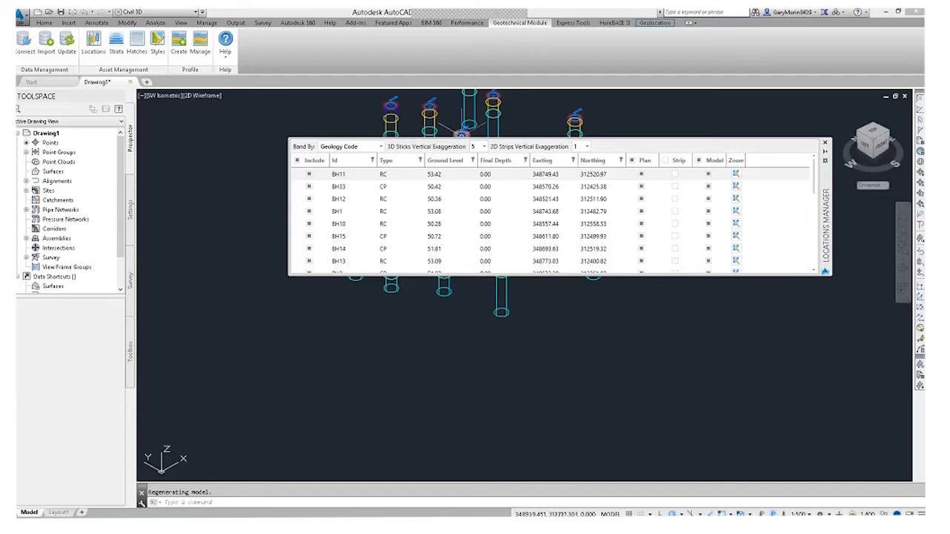
{"action": "left_click_drag", "start_coordinate": [824, 216], "coordinate": [771, 390]}
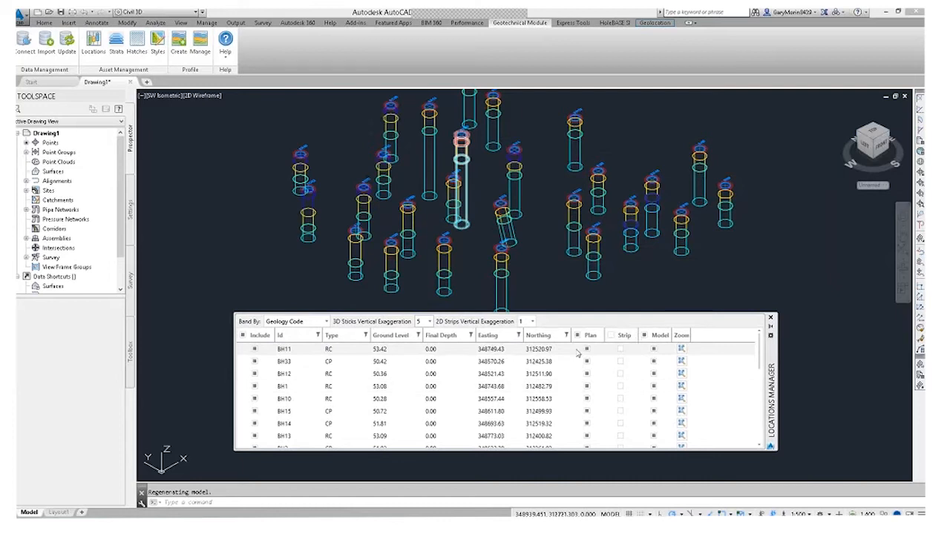
Hide the 3D models of BH11, BH33, BH12, BH1, BH10 and BH15, and show the models of all locations again
{"action": "left_click", "coordinate": [653, 348]}
{"action": "left_click", "coordinate": [653, 361]}
{"action": "left_click", "coordinate": [653, 373]}
{"action": "left_click", "coordinate": [653, 385]}
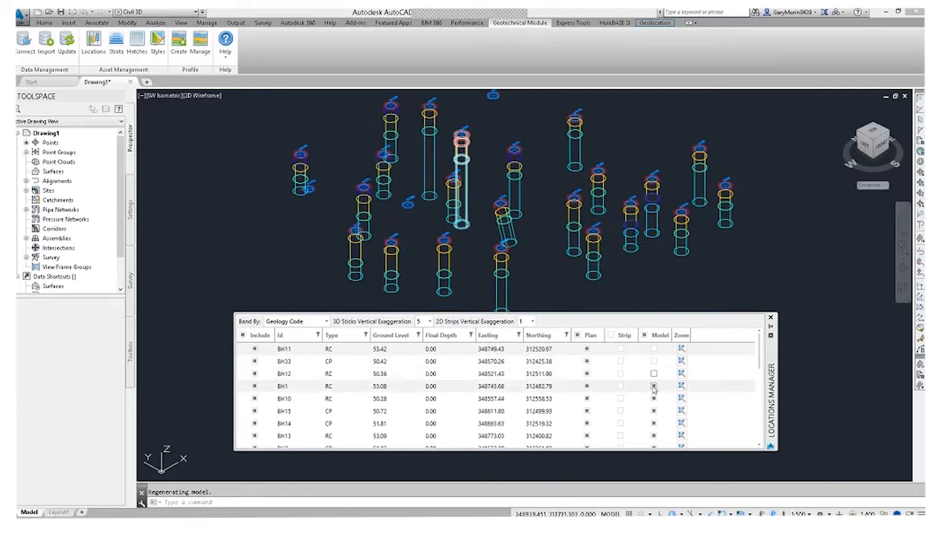
{"action": "left_click", "coordinate": [653, 398]}
{"action": "left_click", "coordinate": [653, 411]}
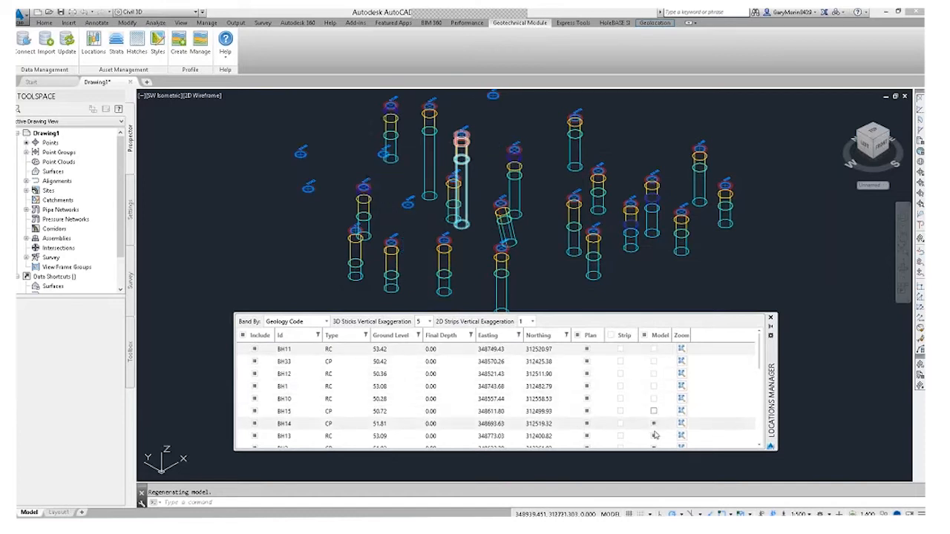
{"action": "left_click", "coordinate": [644, 335]}
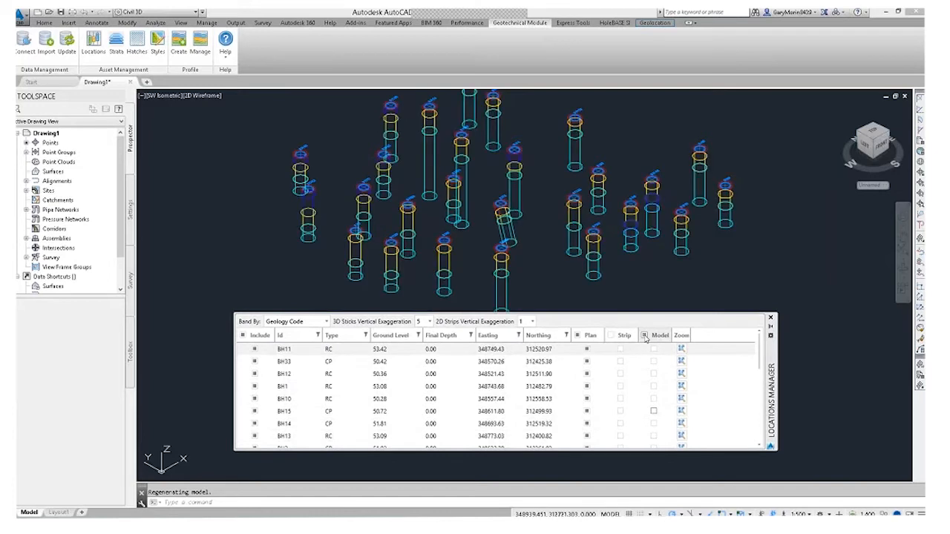
{"action": "left_click", "coordinate": [578, 336]}
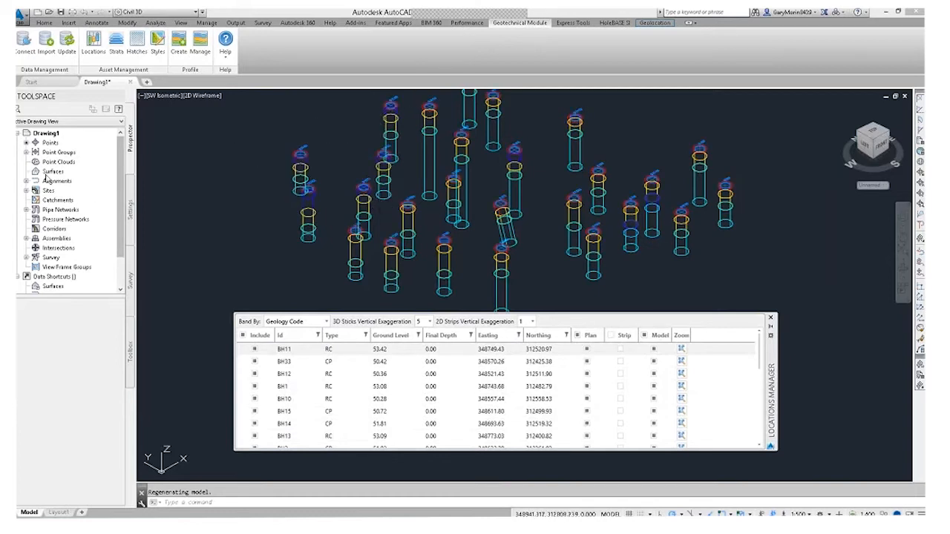
Open the points of the KNX_Locations point group for editing and lock the group's points
{"action": "left_click", "coordinate": [26, 152]}
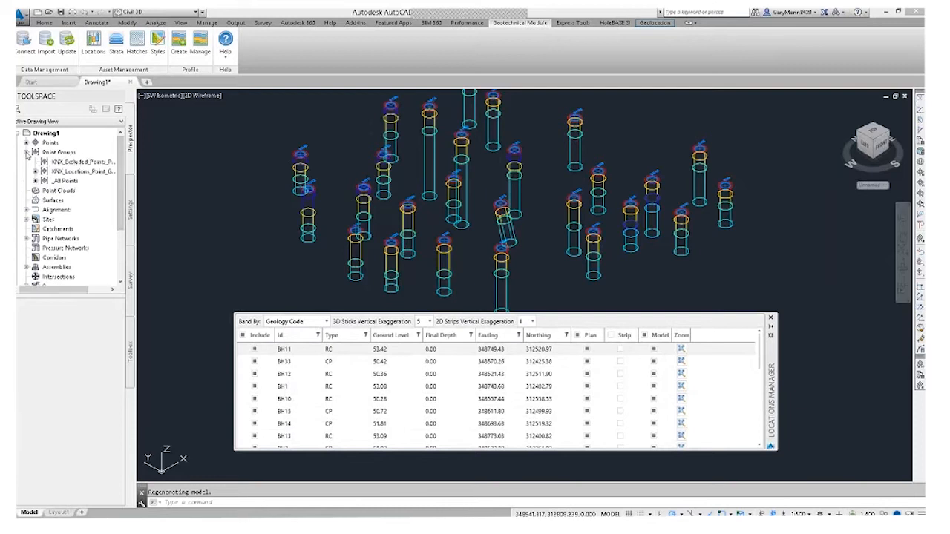
{"action": "left_click", "coordinate": [80, 171]}
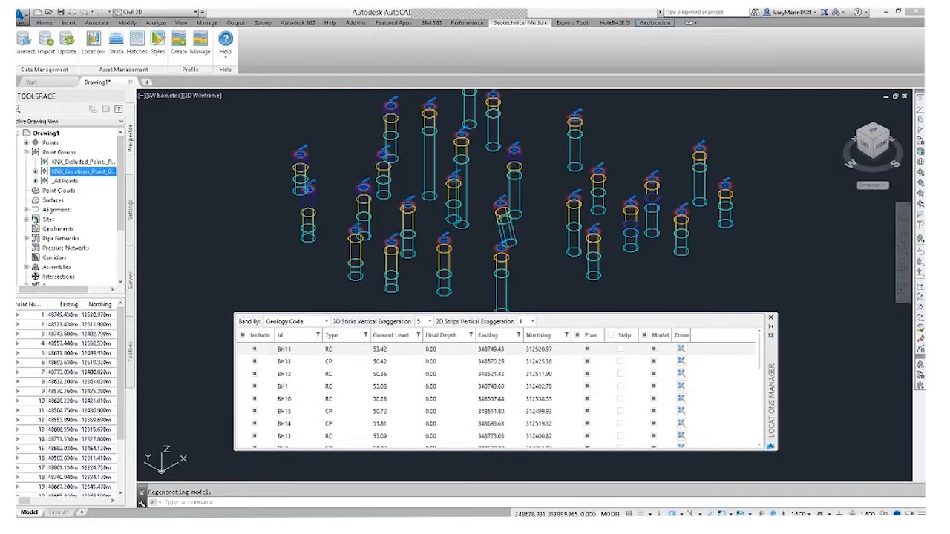
{"action": "right_click", "coordinate": [61, 172]}
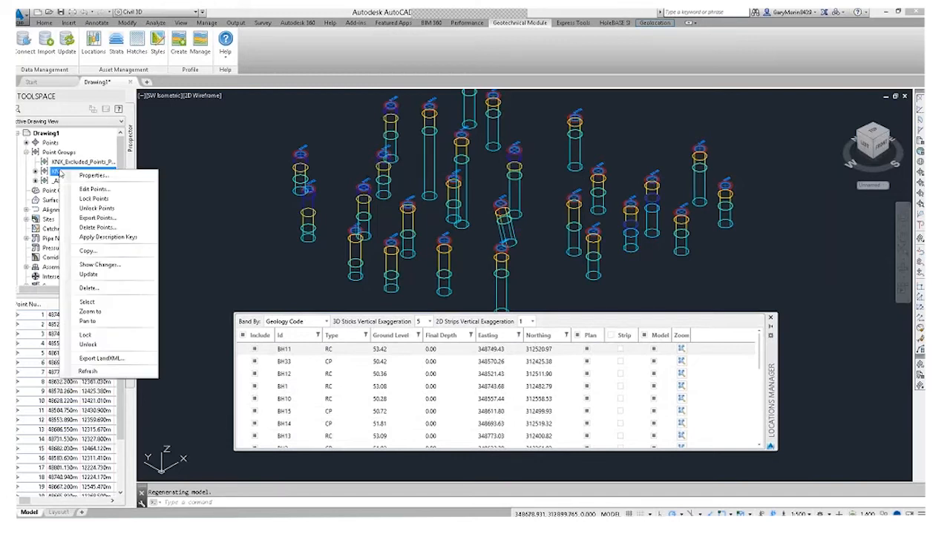
{"action": "left_click", "coordinate": [92, 189]}
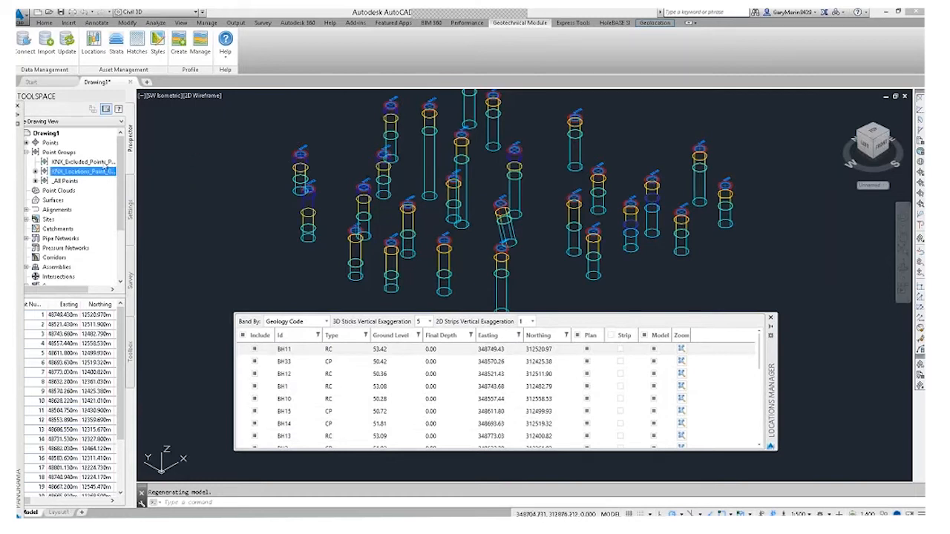
{"action": "right_click", "coordinate": [86, 172]}
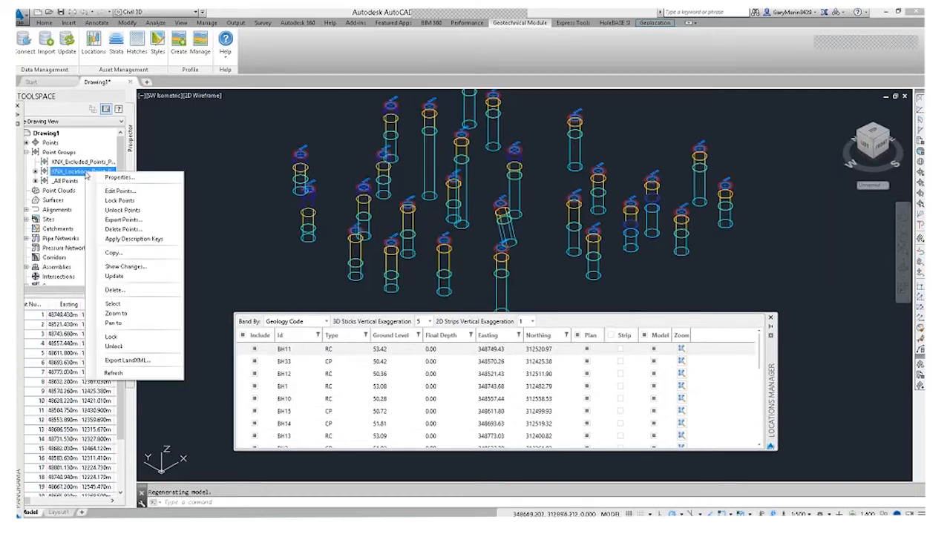
{"action": "left_click", "coordinate": [117, 200]}
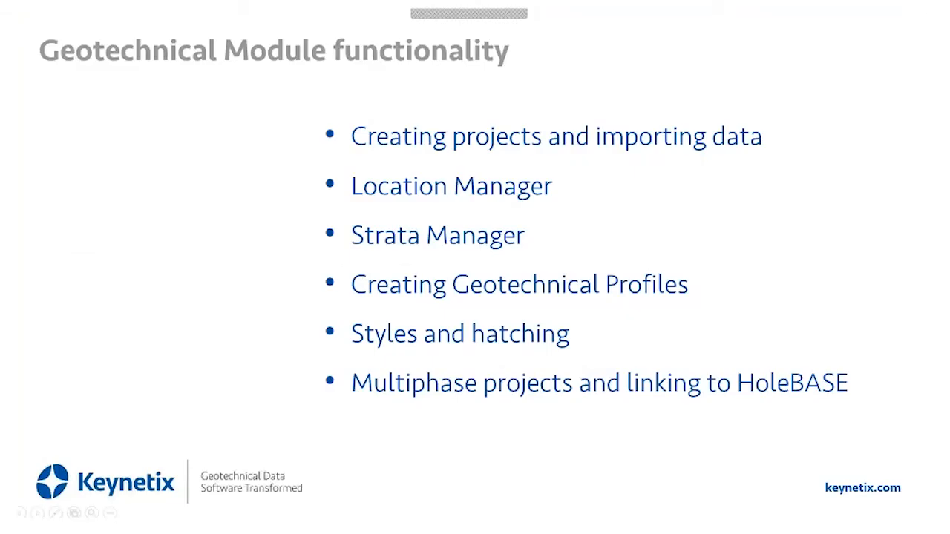
Switch to Civil 3D, move the Panorama point table off the screen edge and shrink it so the boreholes show beside it
{"action": "key", "text": "alt+Tab"}
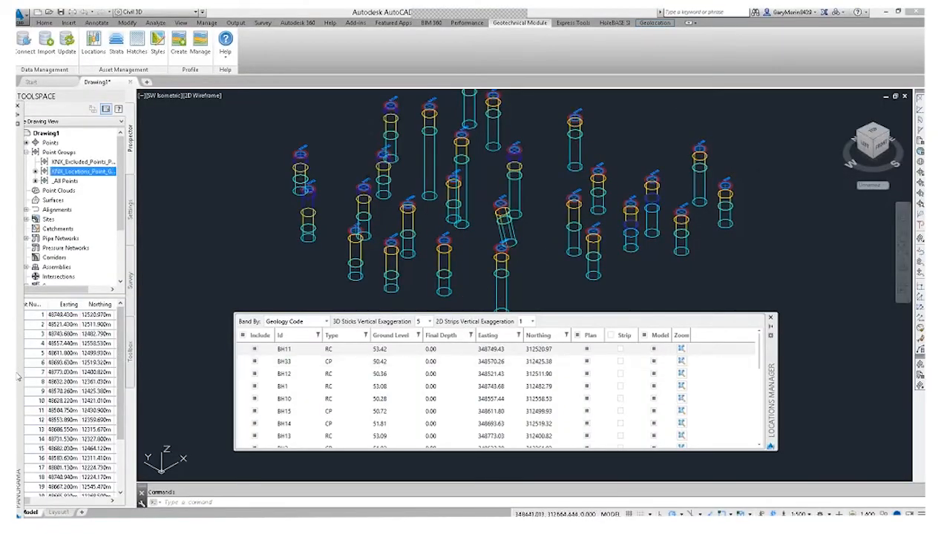
{"action": "left_click_drag", "start_coordinate": [18, 377], "coordinate": [3, 377]}
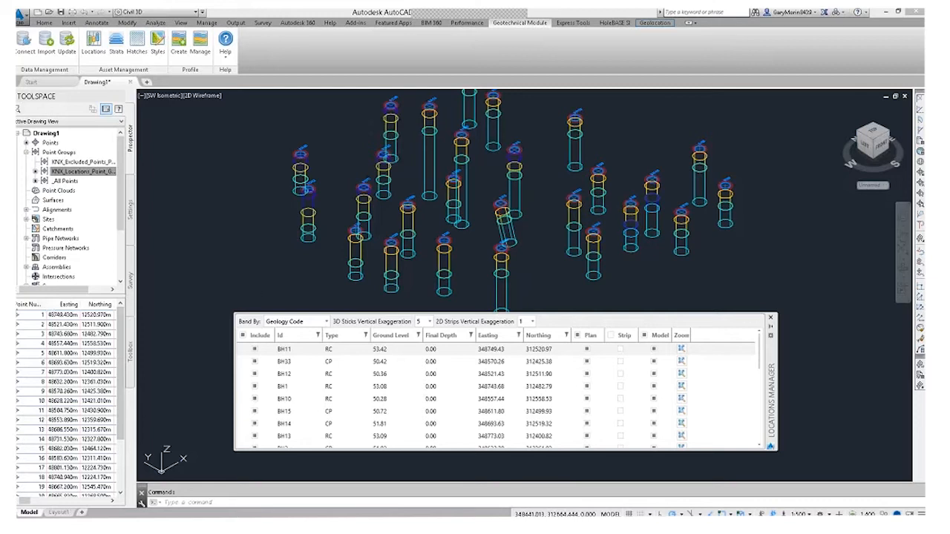
{"action": "left_click_drag", "start_coordinate": [3, 409], "coordinate": [44, 409]}
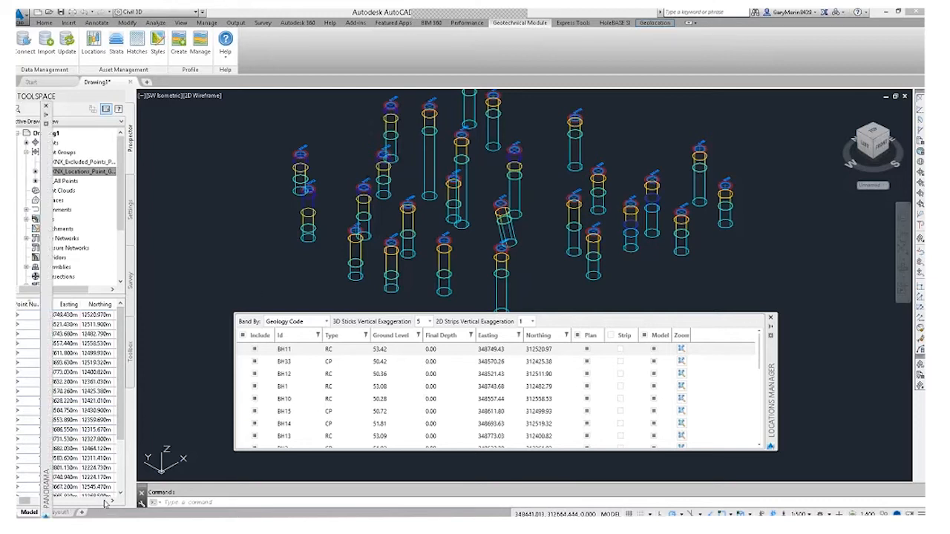
{"action": "mouse_move", "coordinate": [48, 449]}
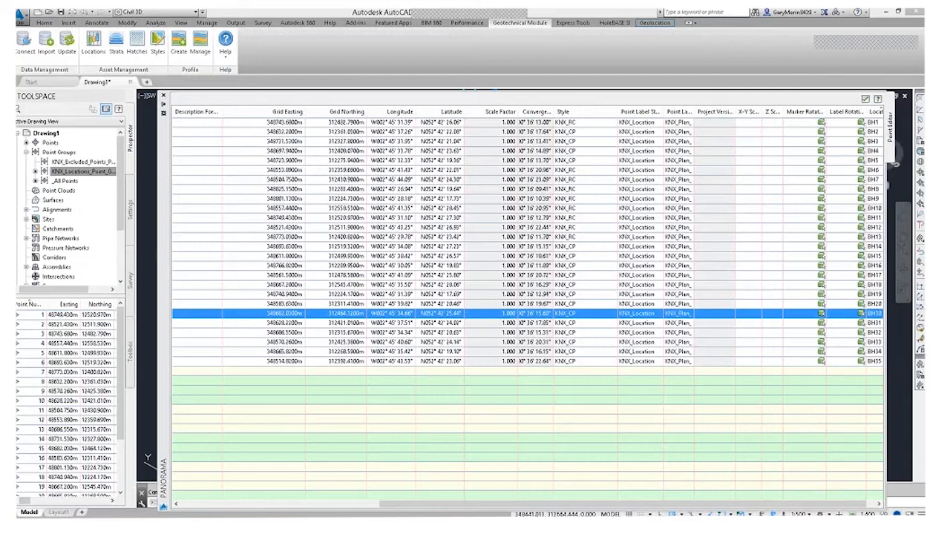
{"action": "left_click_drag", "start_coordinate": [885, 362], "coordinate": [534, 364]}
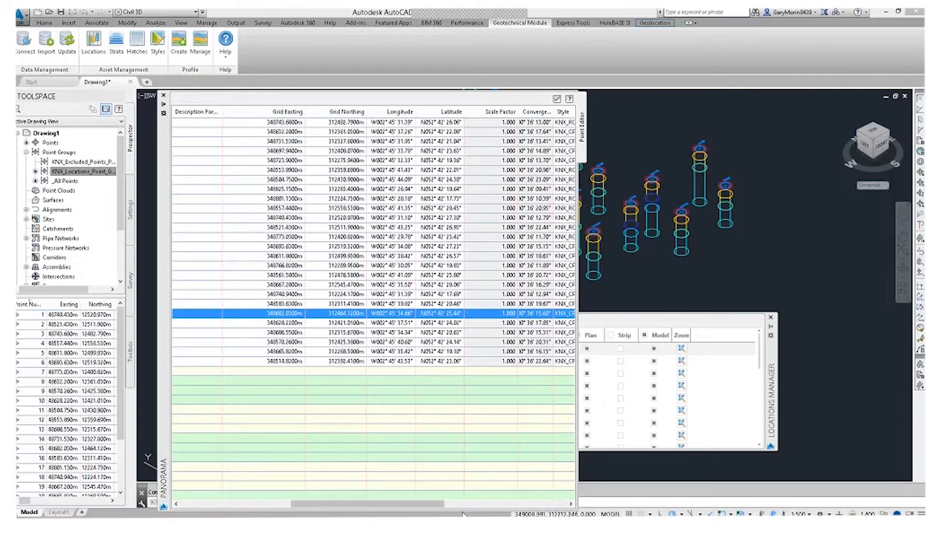
{"action": "left_click_drag", "start_coordinate": [466, 513], "coordinate": [470, 382]}
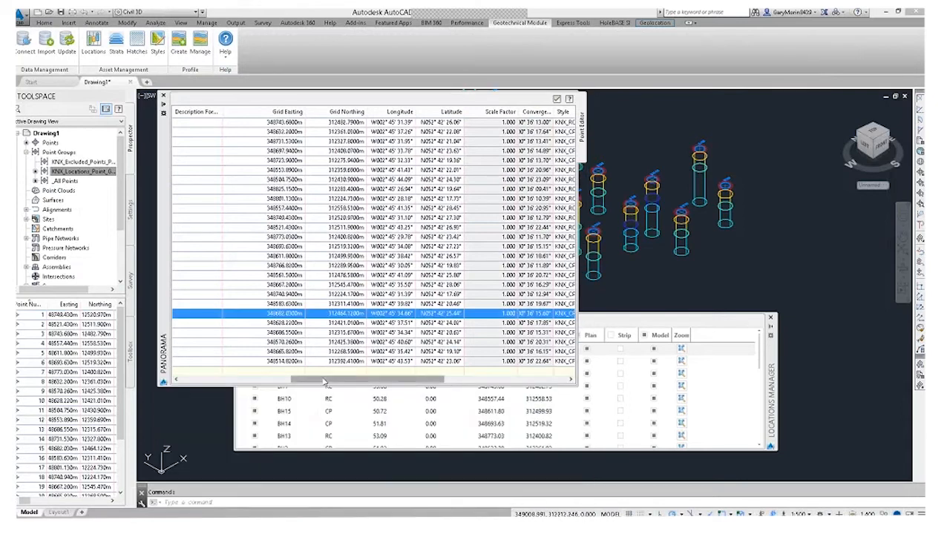
Examine the styles assigned to the points of the KNX_Locations point group and close the point table
{"action": "left_click_drag", "start_coordinate": [323, 381], "coordinate": [387, 390]}
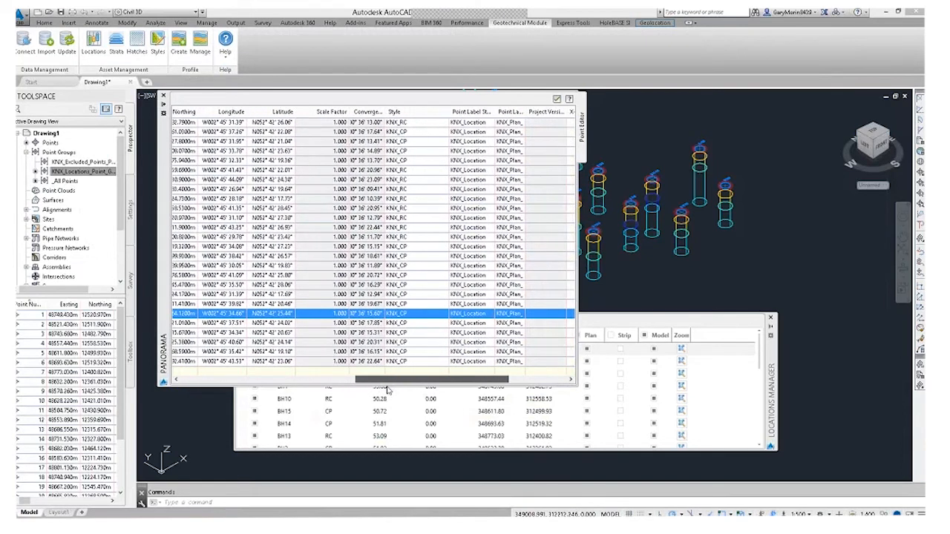
{"action": "left_click", "coordinate": [401, 142]}
{"action": "left_click", "coordinate": [397, 160]}
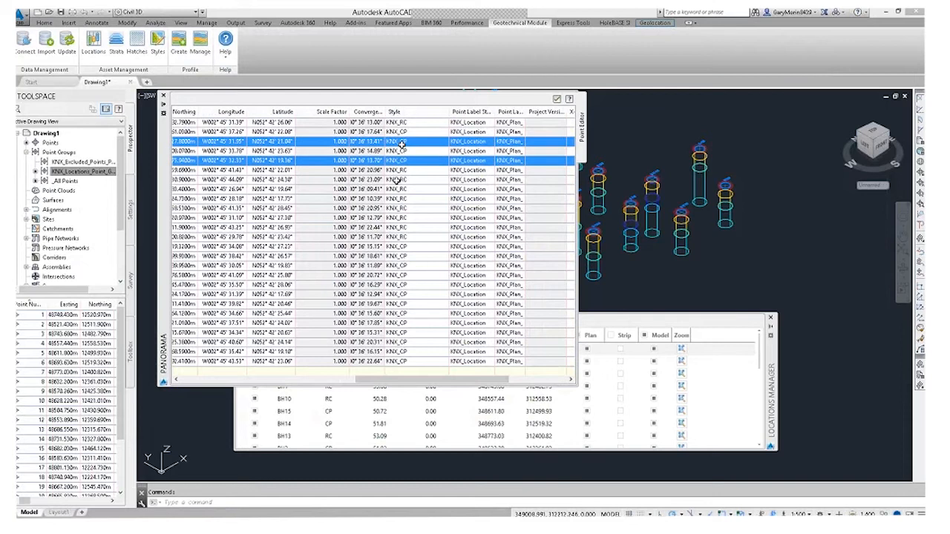
{"action": "left_click", "coordinate": [395, 201]}
{"action": "left_click", "coordinate": [393, 247]}
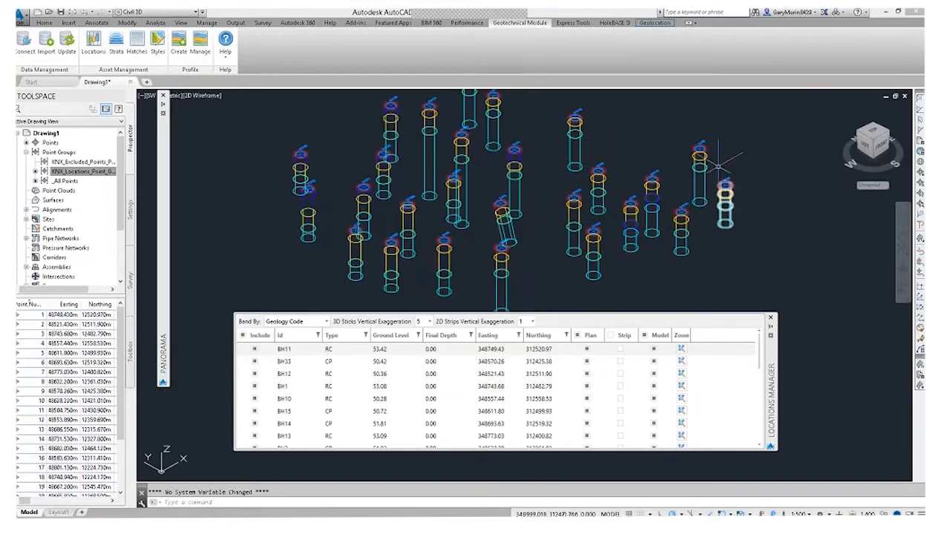
{"action": "mouse_move", "coordinate": [164, 293]}
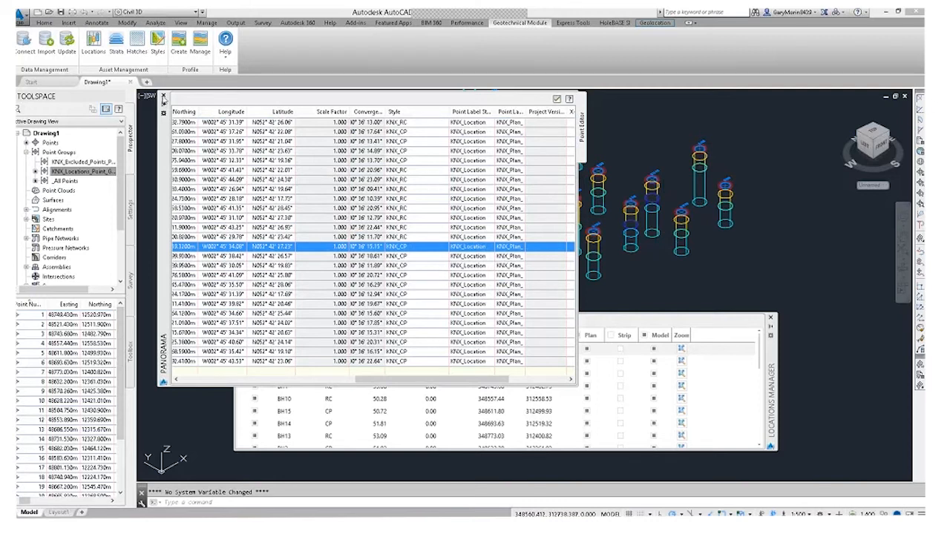
{"action": "left_click", "coordinate": [163, 96]}
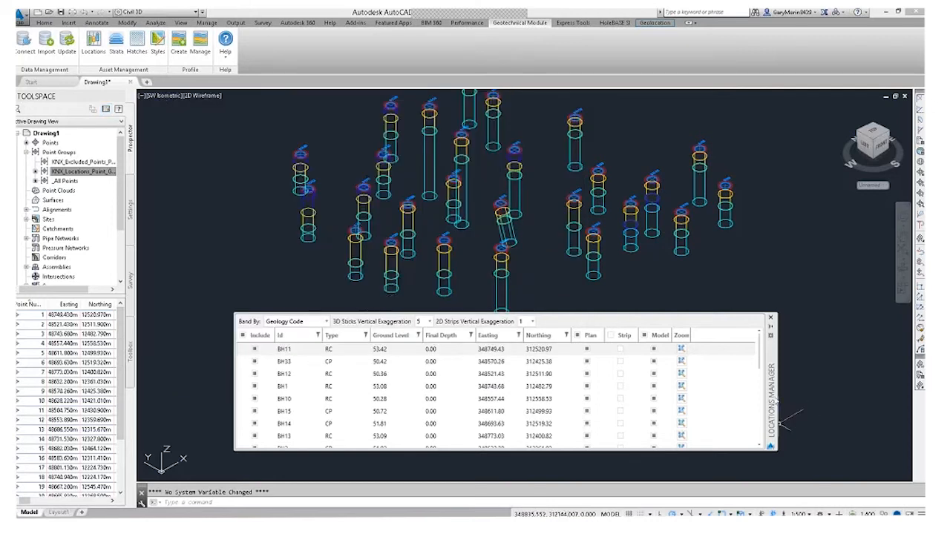
Move the Locations Manager slightly lower, exclude location BH33 and include it again
{"action": "left_click_drag", "start_coordinate": [773, 374], "coordinate": [780, 394]}
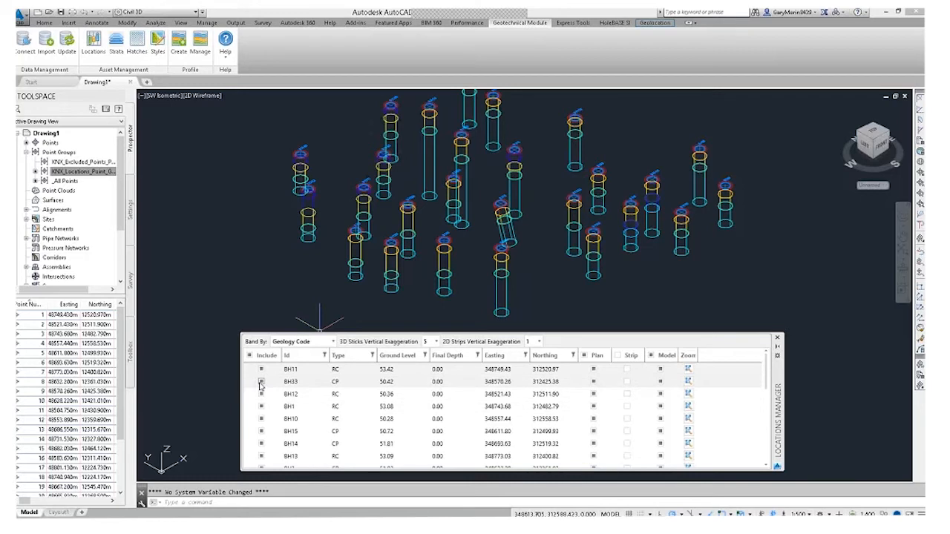
{"action": "left_click", "coordinate": [261, 382]}
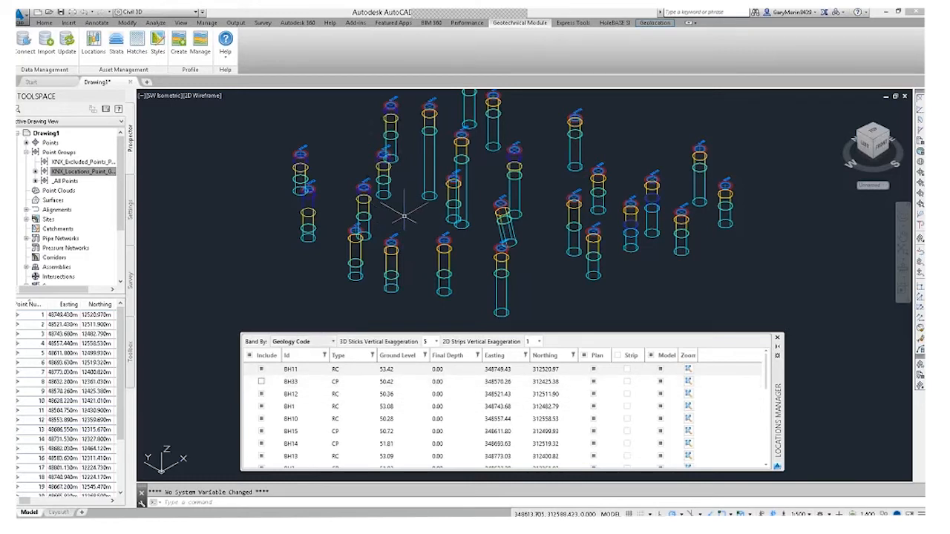
{"action": "left_click", "coordinate": [262, 384]}
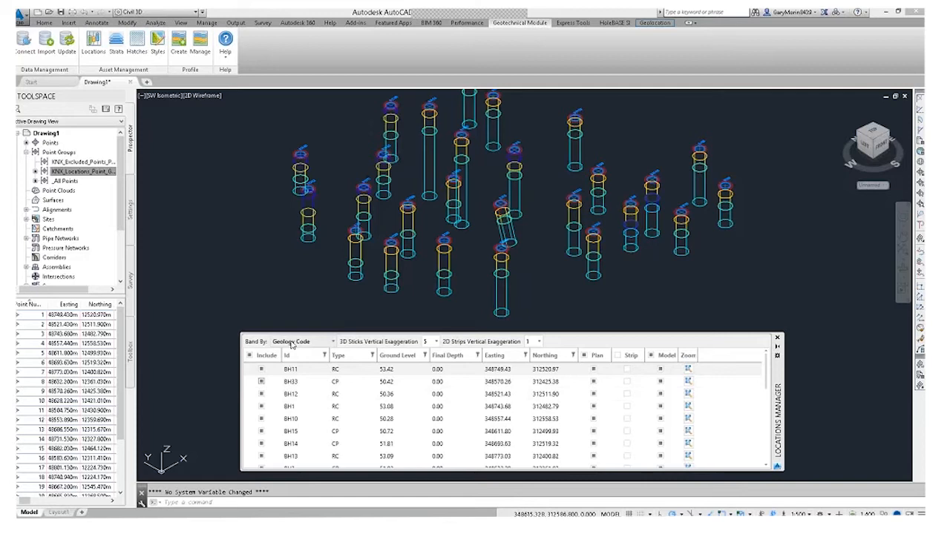
Band the boreholes by Legend Code and switch the drawing to the Top view
{"action": "left_click", "coordinate": [325, 342]}
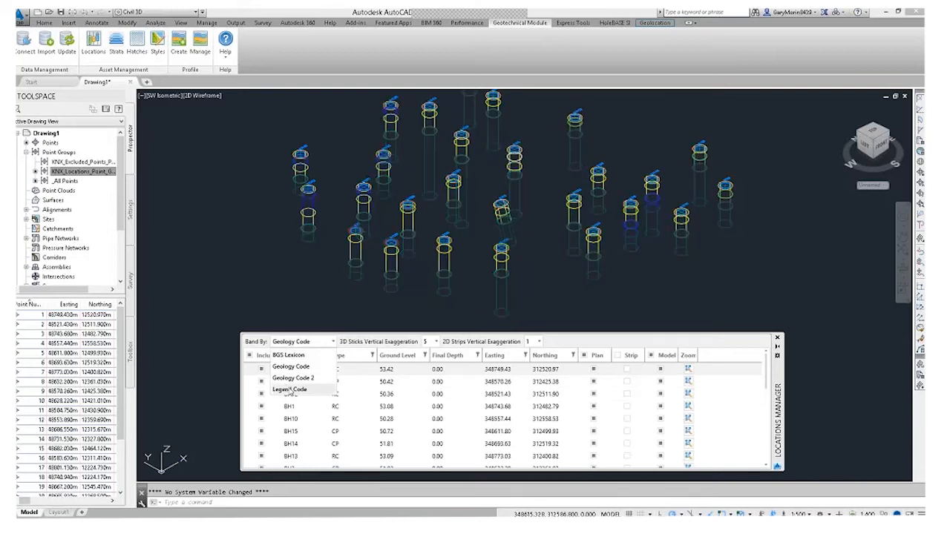
{"action": "left_click", "coordinate": [290, 389]}
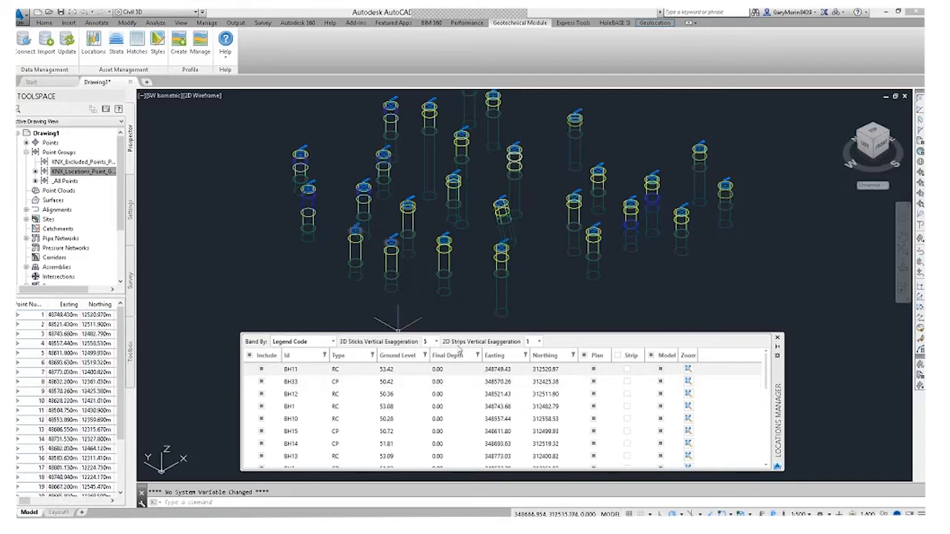
{"action": "left_click", "coordinate": [167, 97]}
{"action": "left_click", "coordinate": [188, 120]}
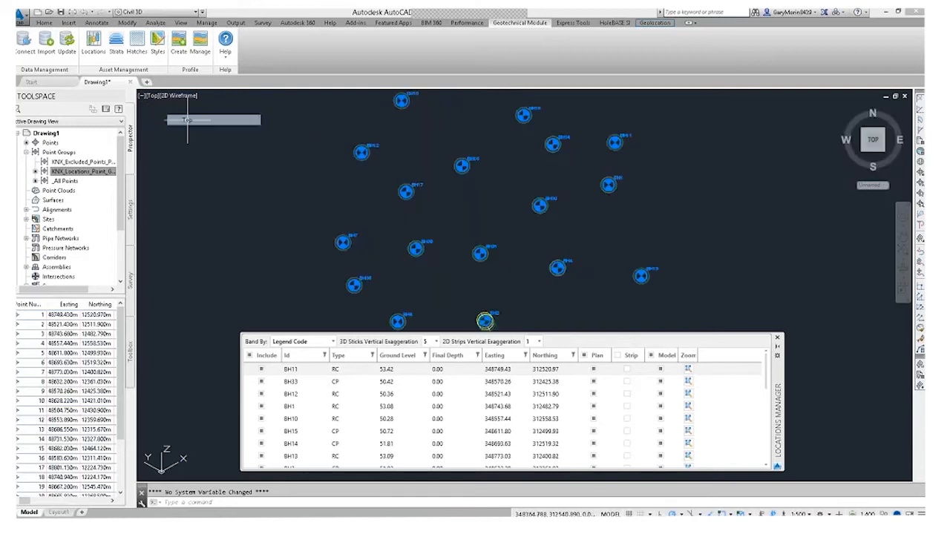
Band the boreholes by Geology Code and show the strips of BH11, BH33, BH12, BH1, BH10 and all remaining locations
{"action": "left_click", "coordinate": [302, 344]}
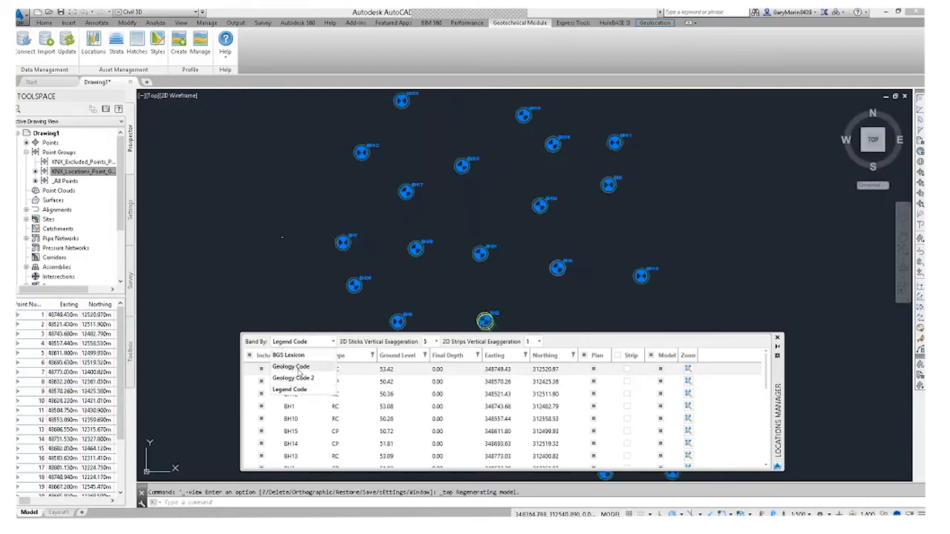
{"action": "left_click", "coordinate": [297, 373]}
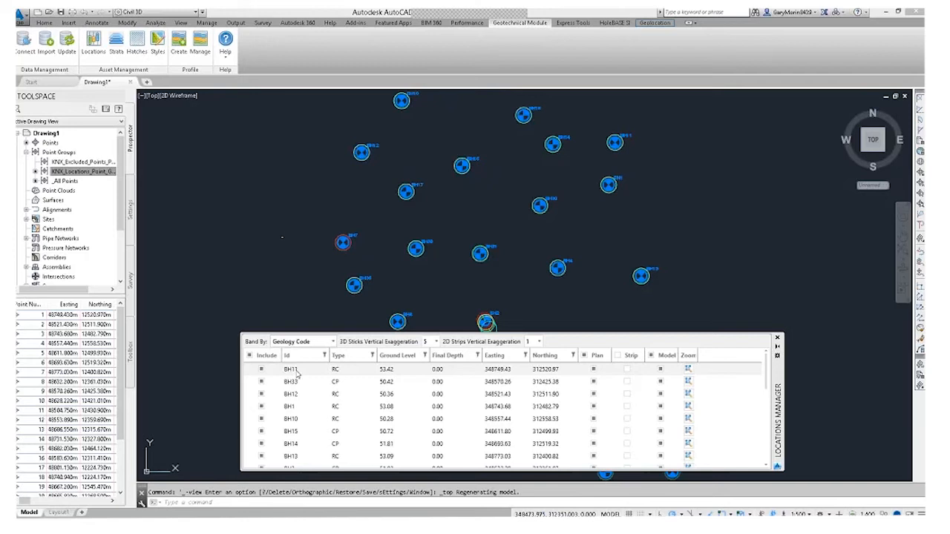
{"action": "left_click", "coordinate": [626, 369]}
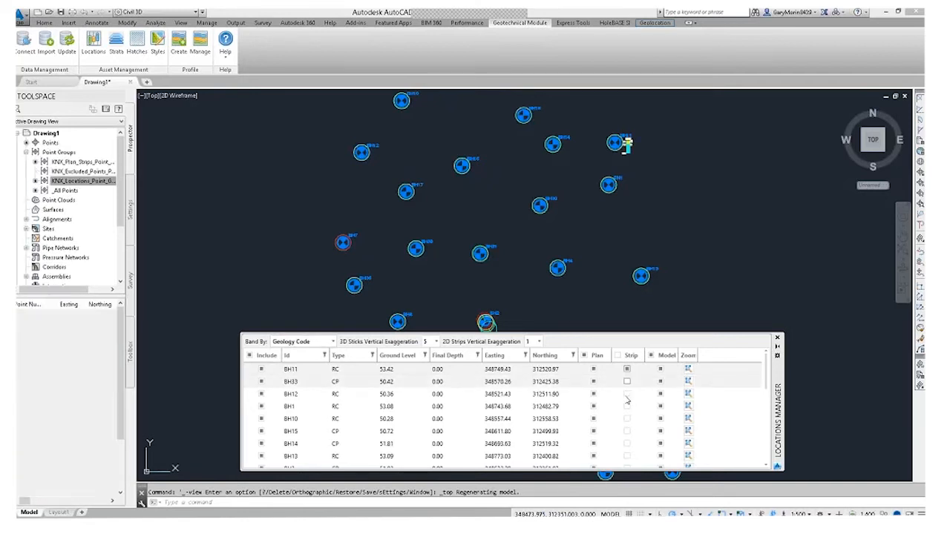
{"action": "left_click", "coordinate": [627, 393]}
{"action": "left_click", "coordinate": [627, 405]}
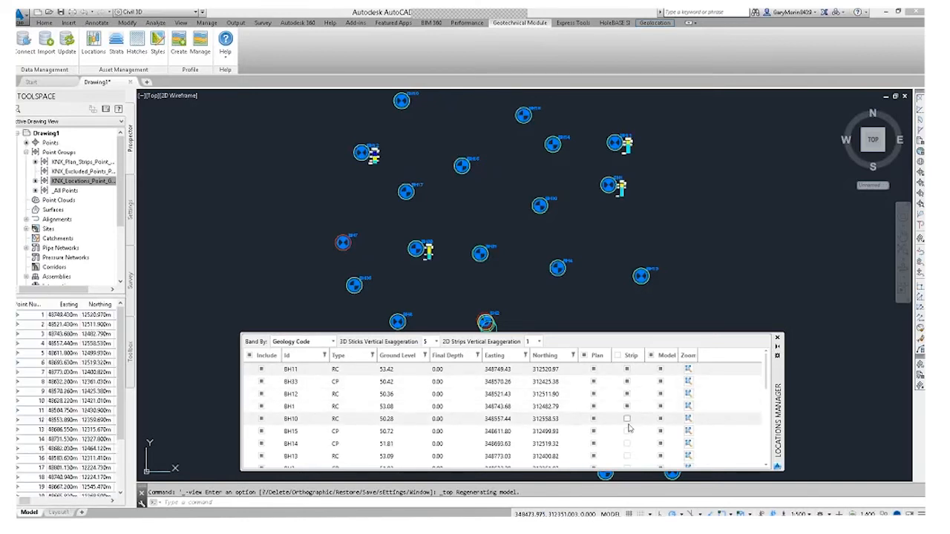
{"action": "left_click", "coordinate": [627, 418]}
{"action": "left_click", "coordinate": [616, 357]}
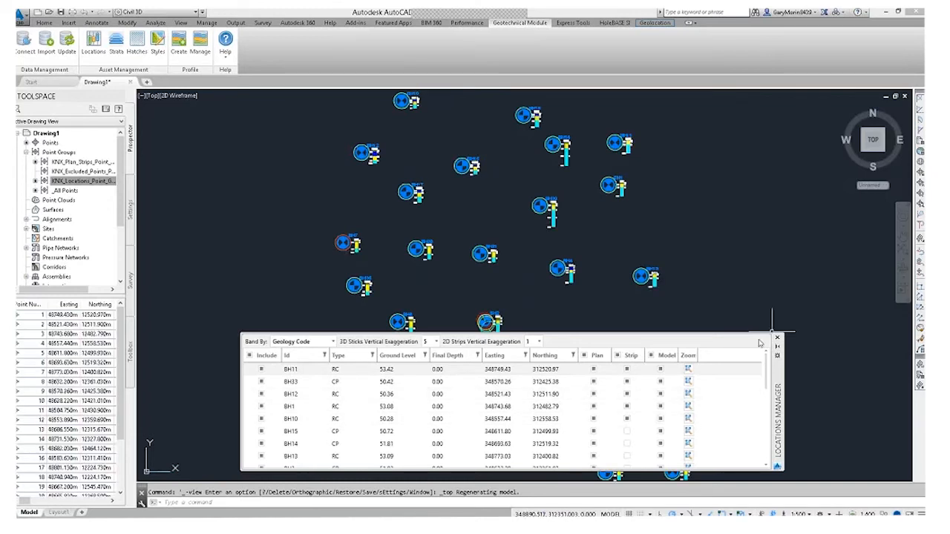
Increase the 2D strips vertical exaggeration and close the Locations Manager
{"action": "left_click", "coordinate": [538, 341]}
{"action": "left_click", "coordinate": [531, 379]}
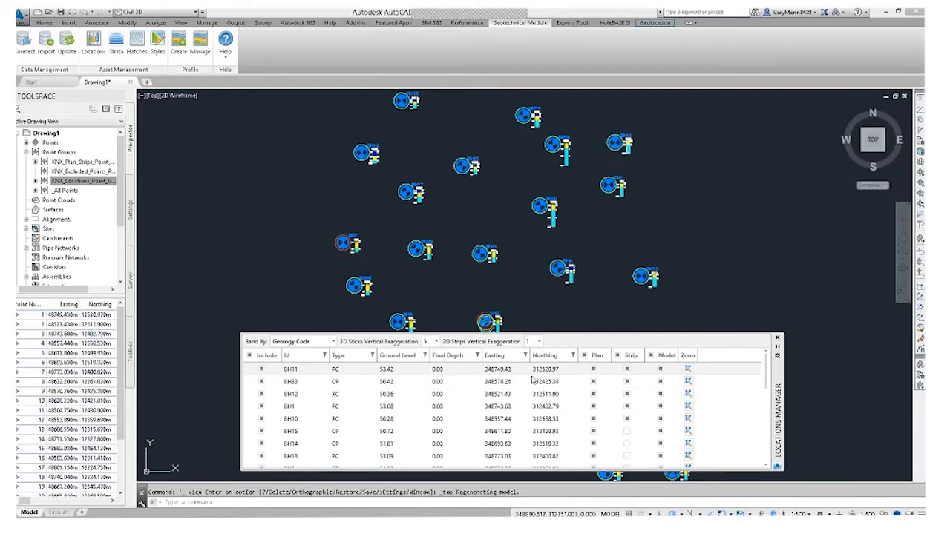
{"action": "left_click", "coordinate": [777, 338]}
Examine the 2D strips beside the boreholes across the site, including the geology codes and depths on BH12
{"action": "scroll", "coordinate": [425, 259], "scroll_direction": "up", "scroll_amount": 3}
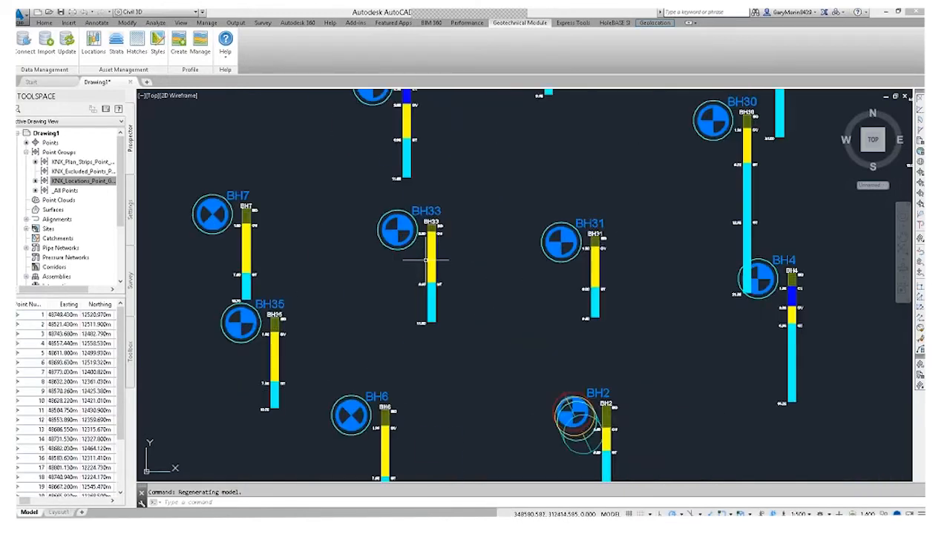
{"action": "middle_click_drag", "start_coordinate": [425, 260], "coordinate": [437, 477]}
{"action": "scroll", "coordinate": [585, 394], "scroll_direction": "down", "scroll_amount": 2}
{"action": "middle_click_drag", "start_coordinate": [585, 394], "coordinate": [479, 317]}
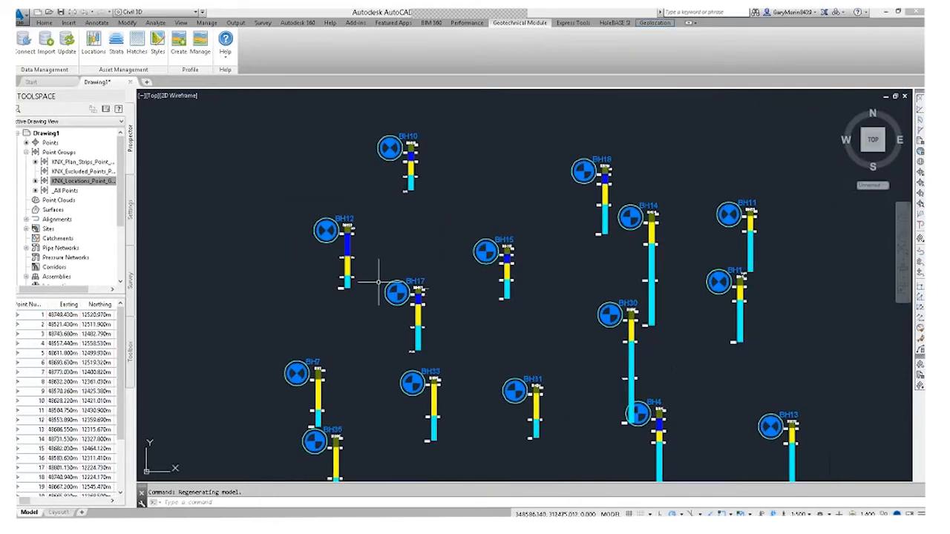
{"action": "scroll", "coordinate": [343, 253], "scroll_direction": "up", "scroll_amount": 4}
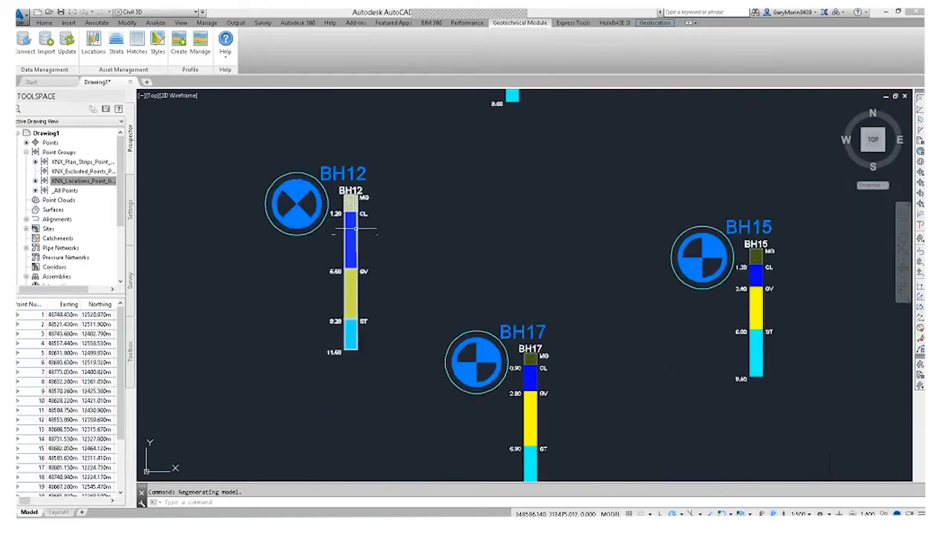
{"action": "scroll", "coordinate": [385, 258], "scroll_direction": "down", "scroll_amount": 2}
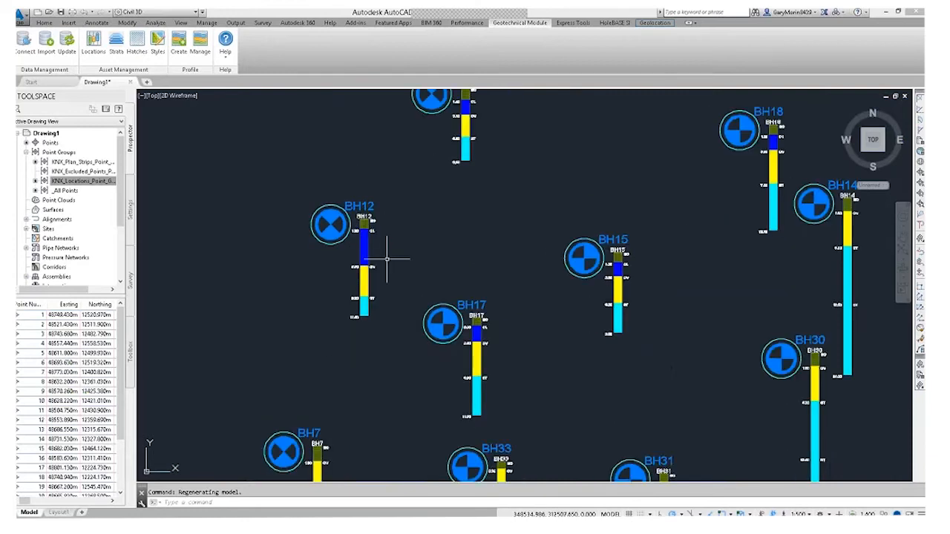
{"action": "scroll", "coordinate": [674, 334], "scroll_direction": "down", "scroll_amount": 2}
{"action": "middle_click_drag", "start_coordinate": [675, 334], "coordinate": [502, 246]}
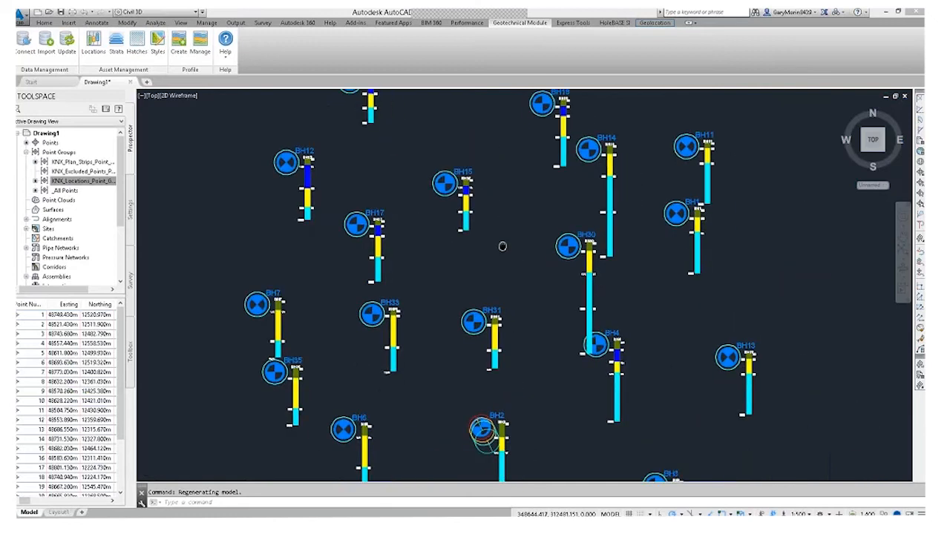
{"action": "middle_click_drag", "start_coordinate": [634, 363], "coordinate": [604, 318]}
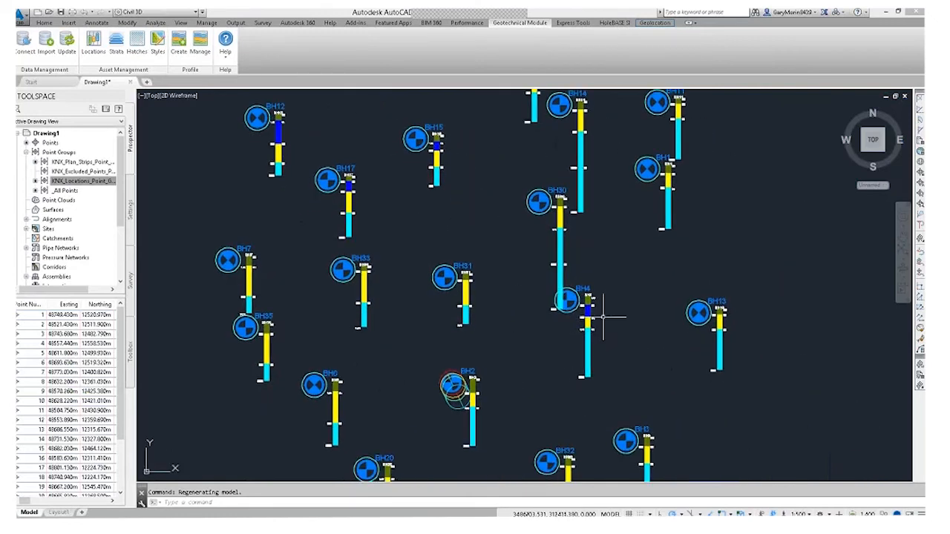
{"action": "middle_click_drag", "start_coordinate": [560, 362], "coordinate": [547, 189]}
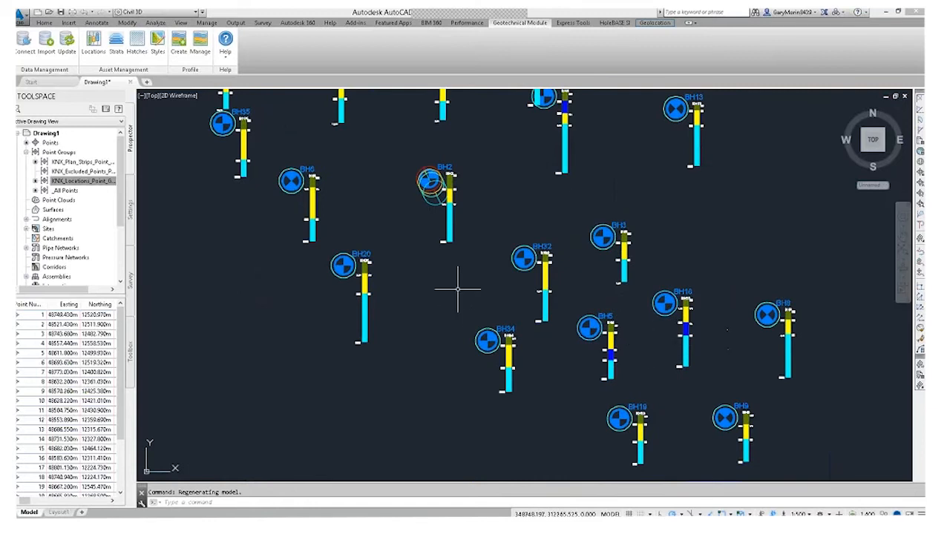
{"action": "scroll", "coordinate": [458, 290], "scroll_direction": "up", "scroll_amount": 2}
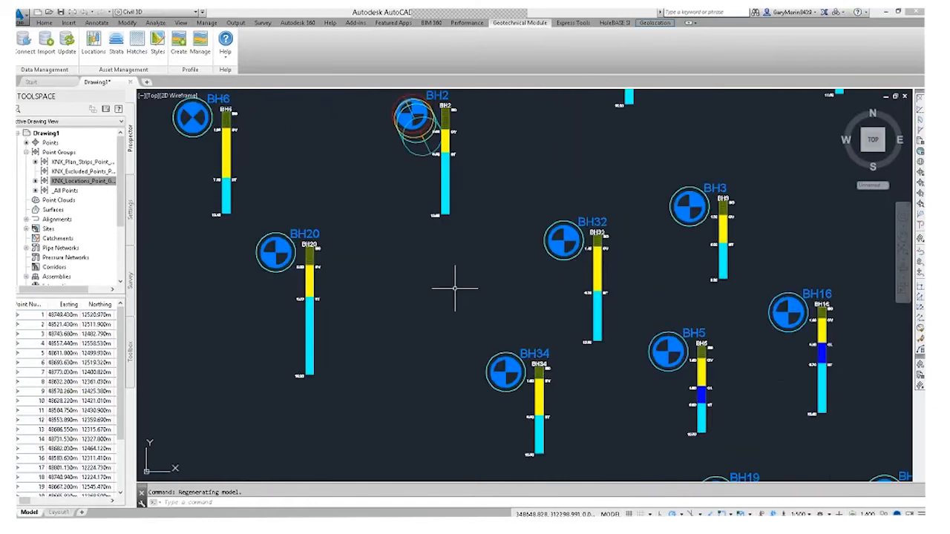
{"action": "middle_click_drag", "start_coordinate": [451, 291], "coordinate": [480, 451]}
{"action": "scroll", "coordinate": [530, 253], "scroll_direction": "down", "scroll_amount": 2}
{"action": "middle_click_drag", "start_coordinate": [440, 233], "coordinate": [429, 364]}
Select the Surfaces collection of Drawing1 and orbit the boreholes into a tilted 3D view
{"action": "left_click", "coordinate": [119, 182]}
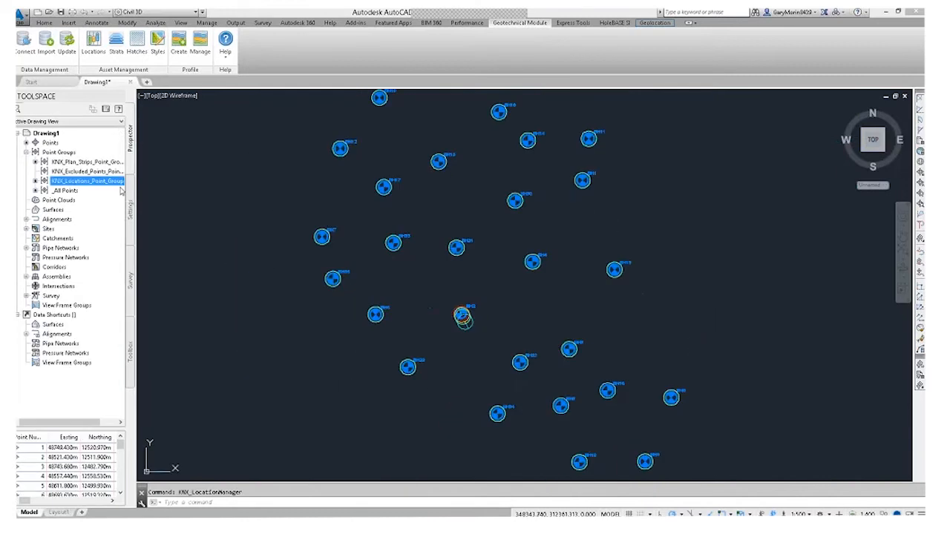
{"action": "left_click", "coordinate": [53, 211]}
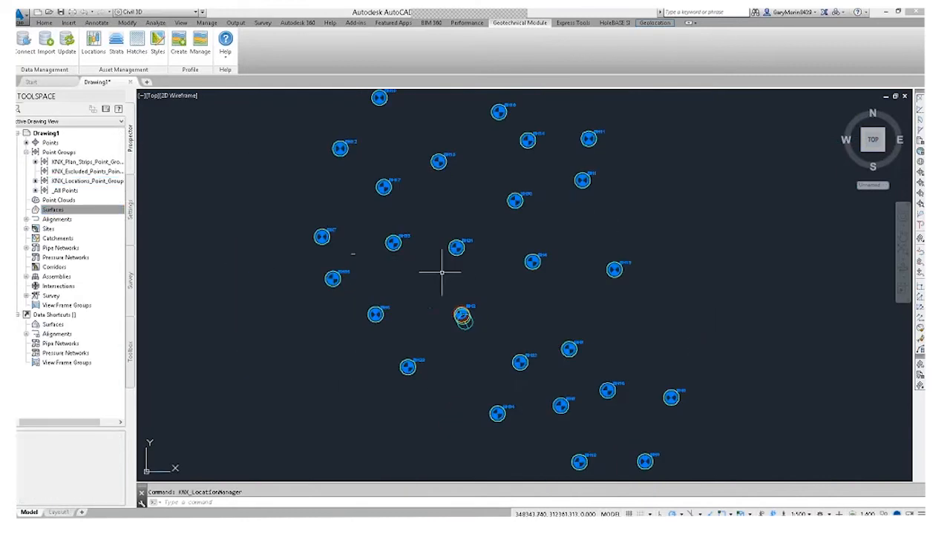
{"action": "mouse_move", "coordinate": [438, 329]}
{"action": "middle_mouse_down", "text": "shift"}
{"action": "mouse_move", "coordinate": [542, 259]}
{"action": "mouse_move", "coordinate": [502, 261]}
{"action": "mouse_move", "coordinate": [454, 364]}
{"action": "mouse_move", "coordinate": [466, 378]}
{"action": "middle_mouse_up", "text": "shift"}
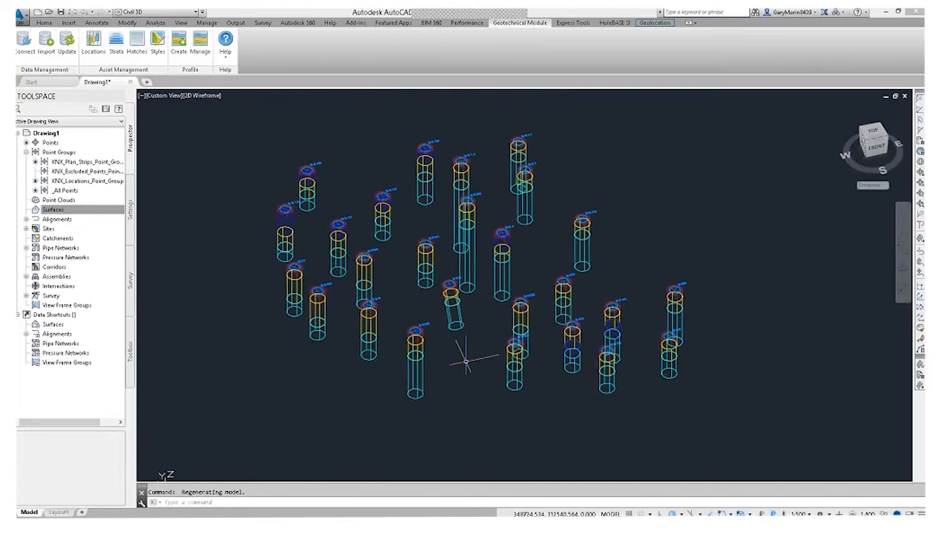
{"action": "left_click", "coordinate": [62, 212]}
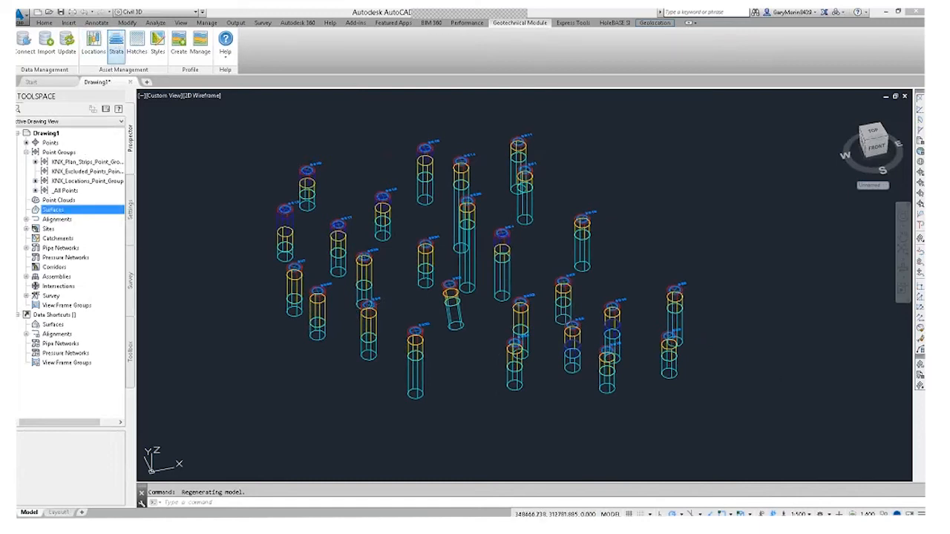
Create top and base surfaces for the MG, CL, GV and ST strata in the Strata Manager and close it
{"action": "left_click", "coordinate": [116, 45]}
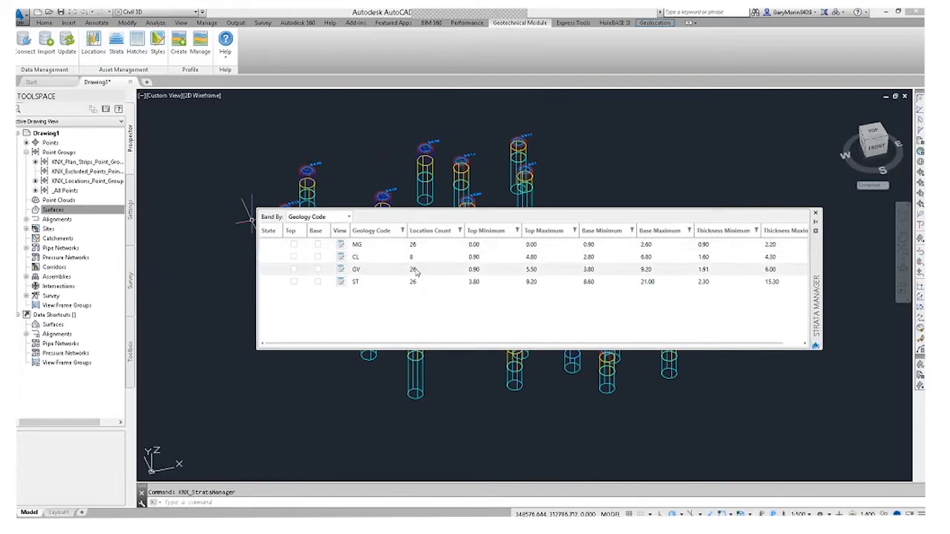
{"action": "left_click", "coordinate": [294, 246]}
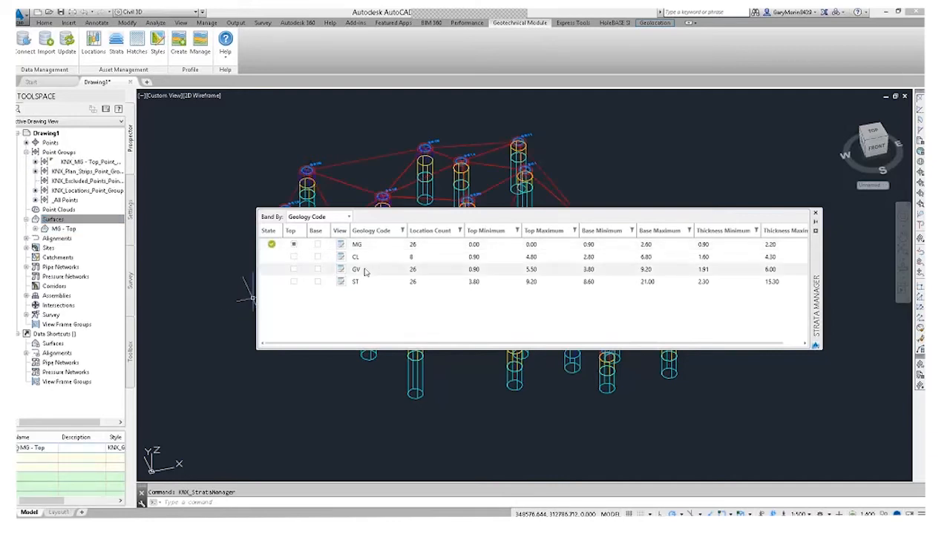
{"action": "left_click", "coordinate": [317, 246]}
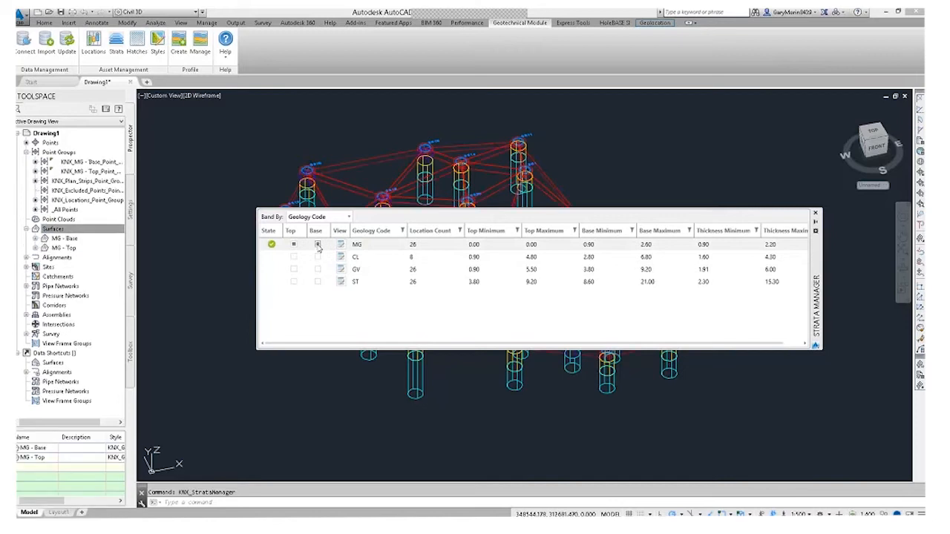
{"action": "left_click", "coordinate": [294, 257]}
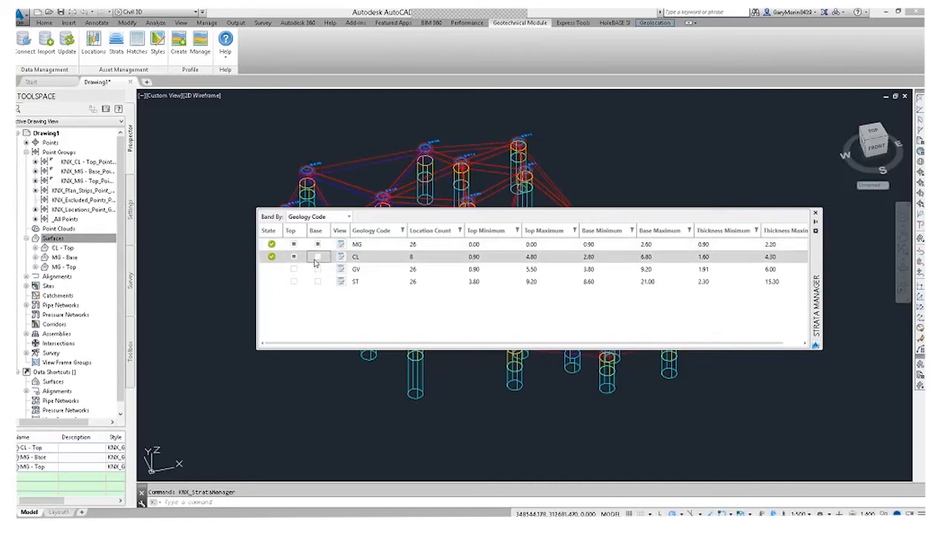
{"action": "left_click", "coordinate": [316, 257]}
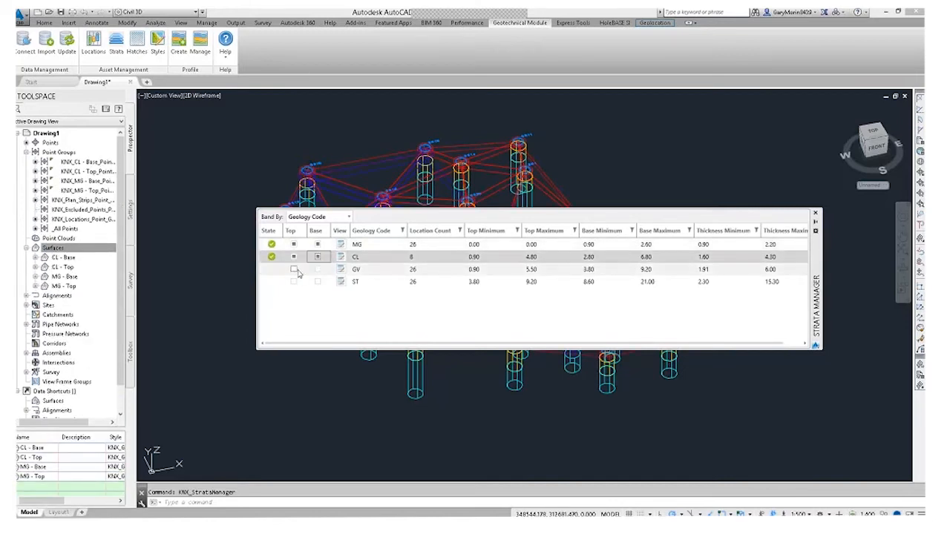
{"action": "left_click", "coordinate": [293, 269]}
{"action": "left_click", "coordinate": [317, 269]}
{"action": "left_click", "coordinate": [294, 282]}
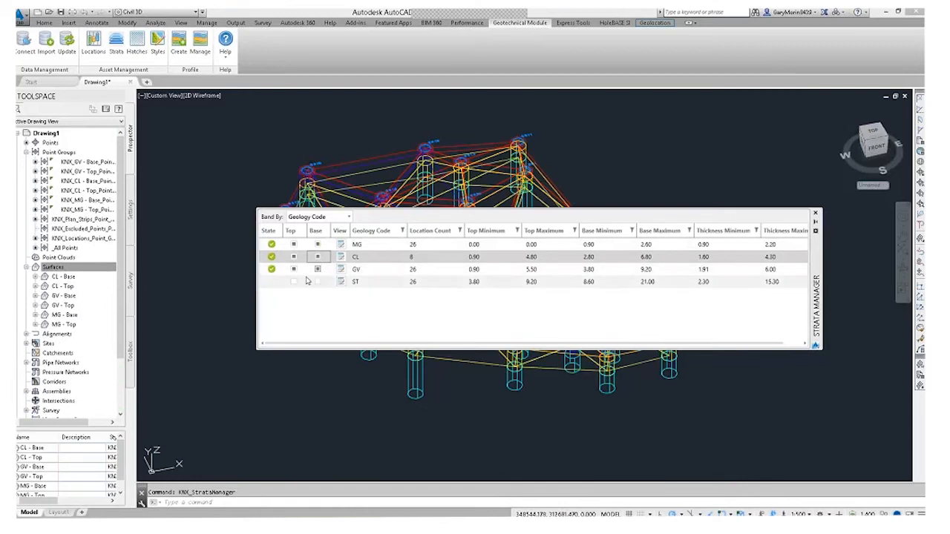
{"action": "left_click", "coordinate": [318, 281]}
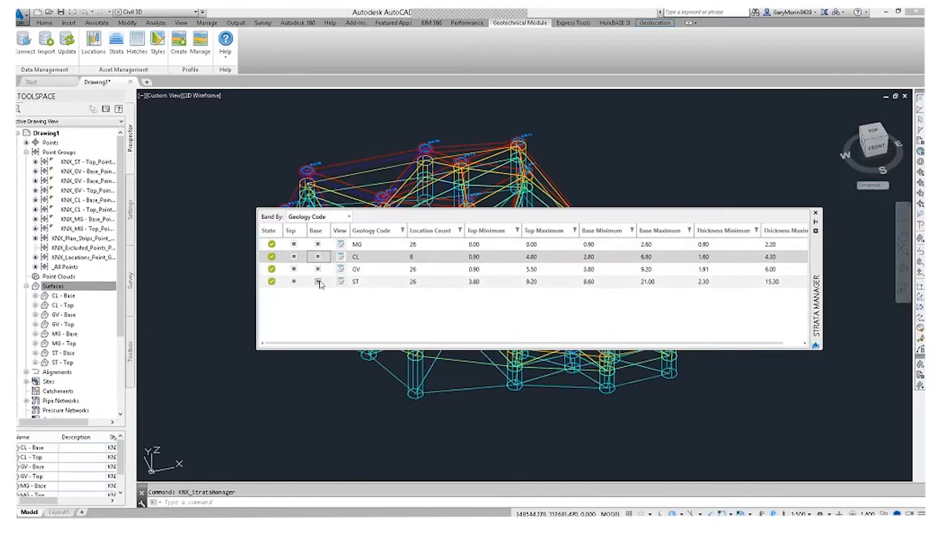
{"action": "left_click", "coordinate": [816, 214]}
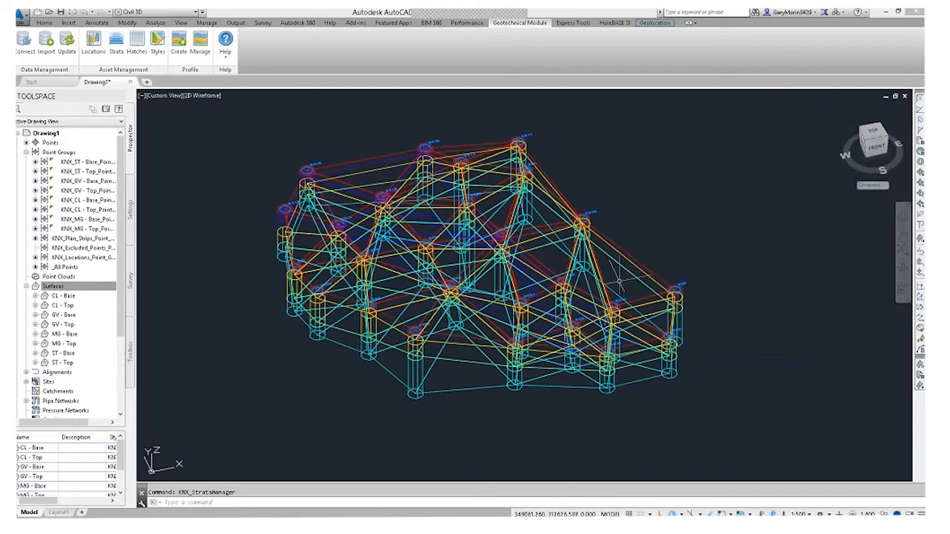
Display the strata surfaces and boreholes in the Shaded visual style
{"action": "left_click", "coordinate": [211, 98]}
{"action": "left_click", "coordinate": [237, 173]}
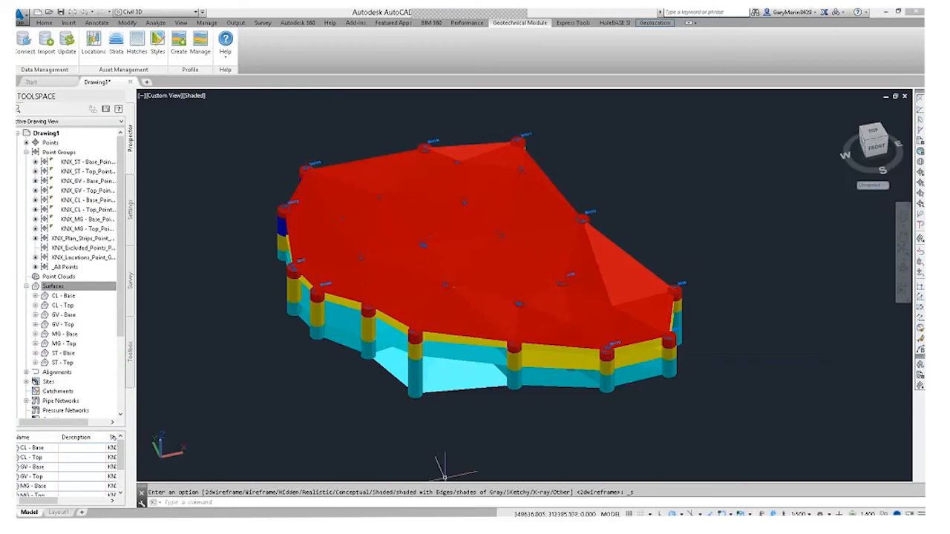
{"action": "middle_click_drag", "start_coordinate": [498, 422], "coordinate": [468, 411], "text": "shift"}
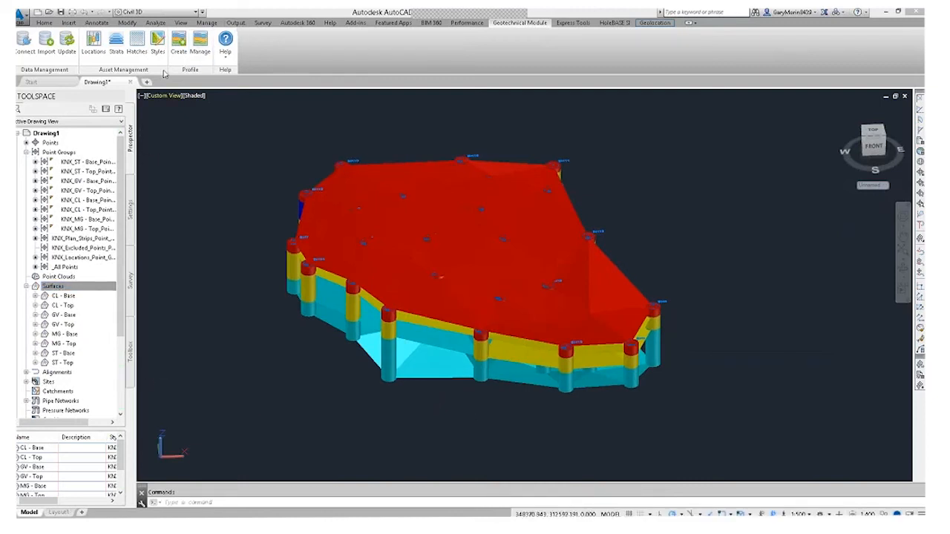
Switch off the top and base surfaces of the MG stratum in the Strata Manager and close it
{"action": "left_click", "coordinate": [116, 45]}
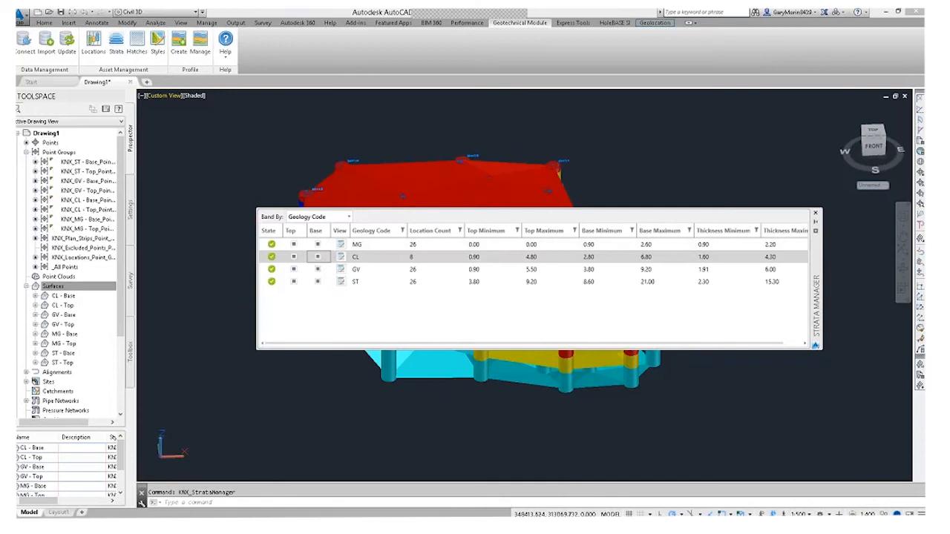
{"action": "left_click", "coordinate": [294, 244]}
{"action": "left_click", "coordinate": [318, 245]}
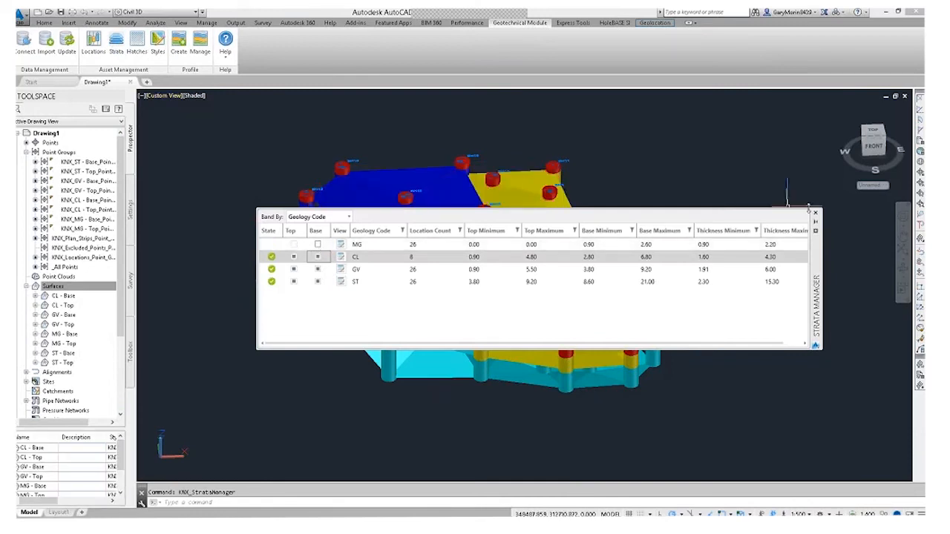
{"action": "left_click", "coordinate": [815, 214]}
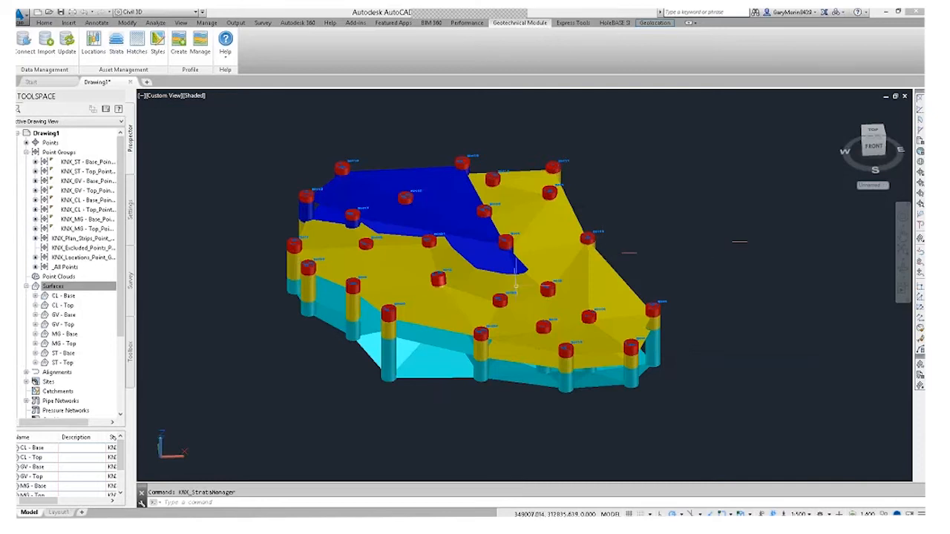
{"action": "middle_click_drag", "start_coordinate": [473, 316], "coordinate": [479, 333], "text": "shift"}
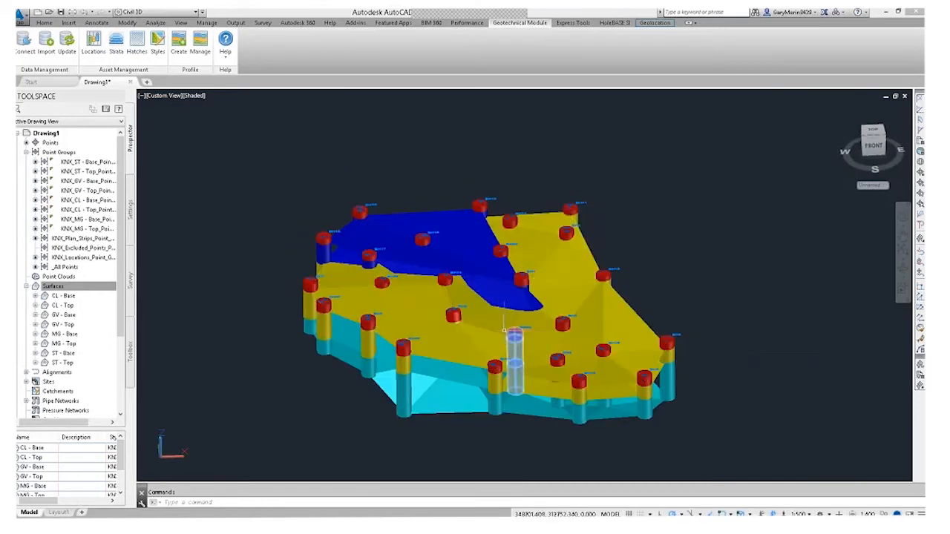
{"action": "middle_click_drag", "start_coordinate": [489, 336], "coordinate": [493, 319], "text": "shift"}
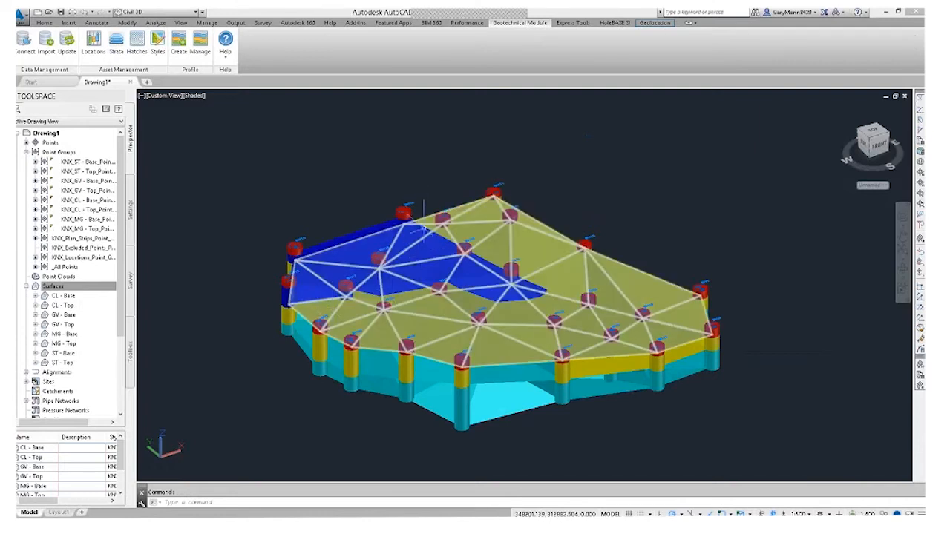
Reopen the Strata Manager and open the list of locations contributing to the CL stratum, placed over the manager
{"action": "mouse_move", "coordinate": [405, 270]}
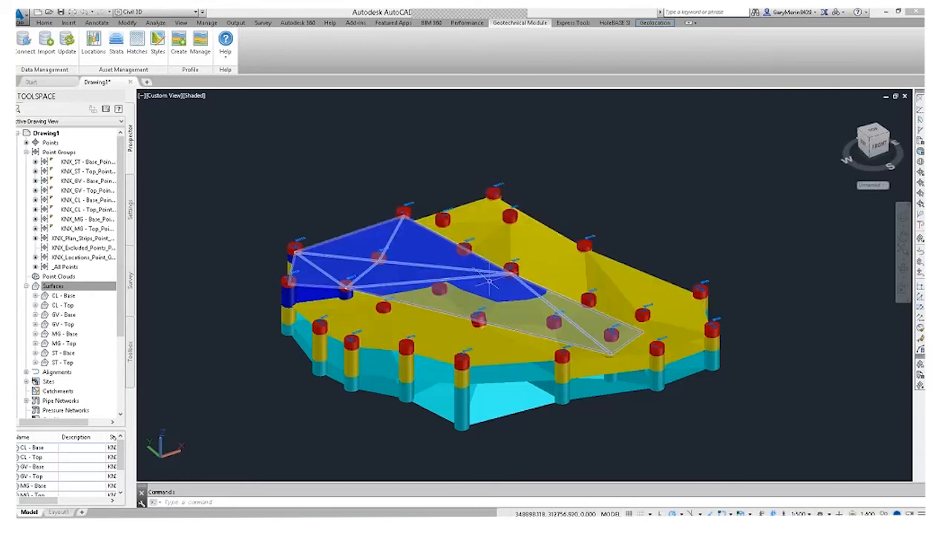
{"action": "scroll", "coordinate": [474, 297], "scroll_direction": "up", "scroll_amount": 6}
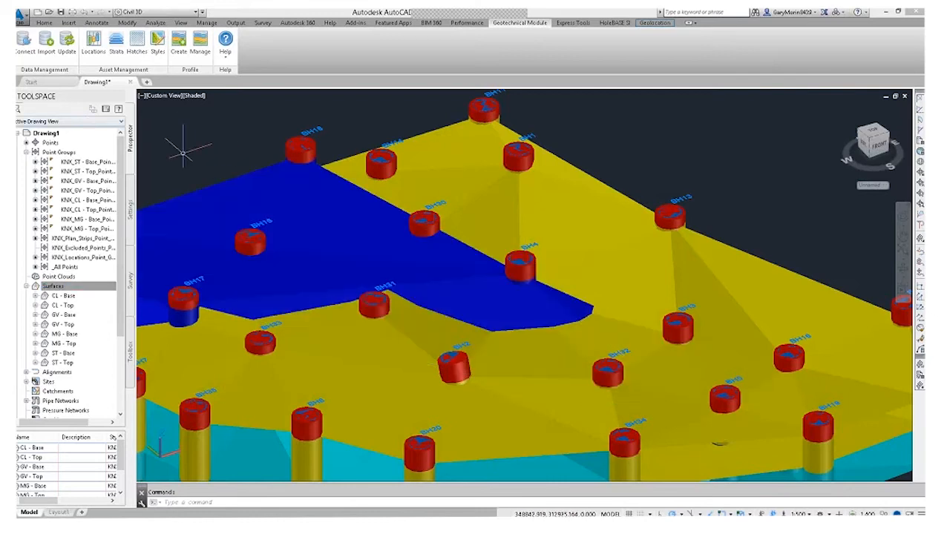
{"action": "middle_click_drag", "start_coordinate": [225, 144], "coordinate": [259, 144]}
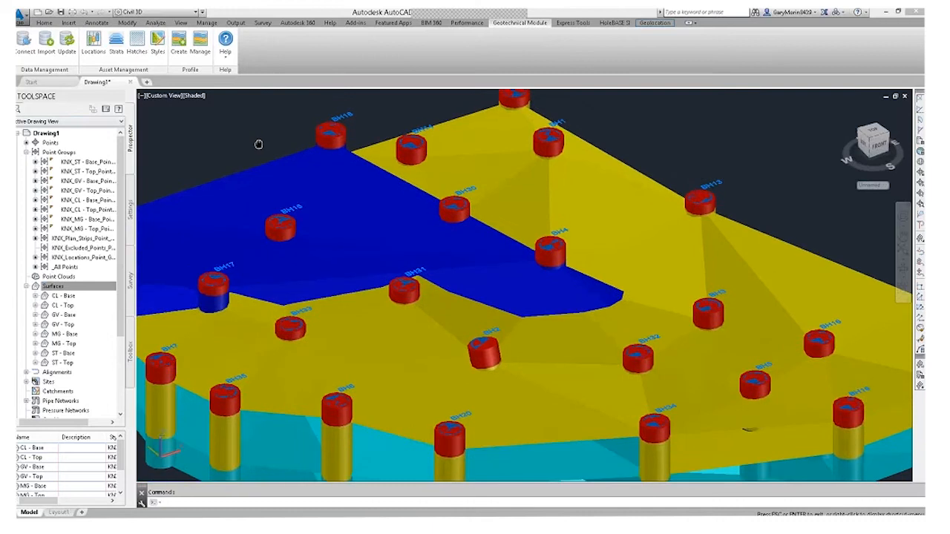
{"action": "left_click", "coordinate": [117, 50]}
{"action": "left_click", "coordinate": [317, 257]}
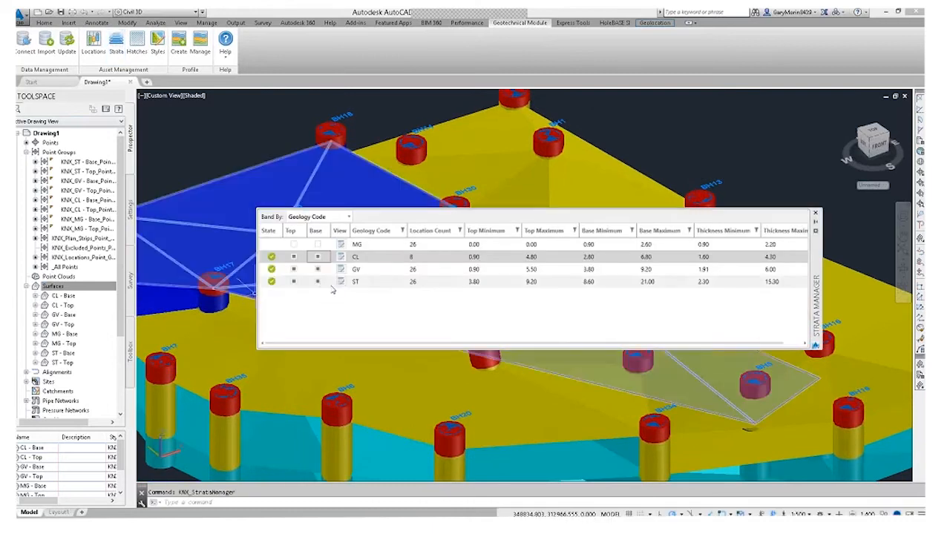
{"action": "left_click", "coordinate": [342, 258]}
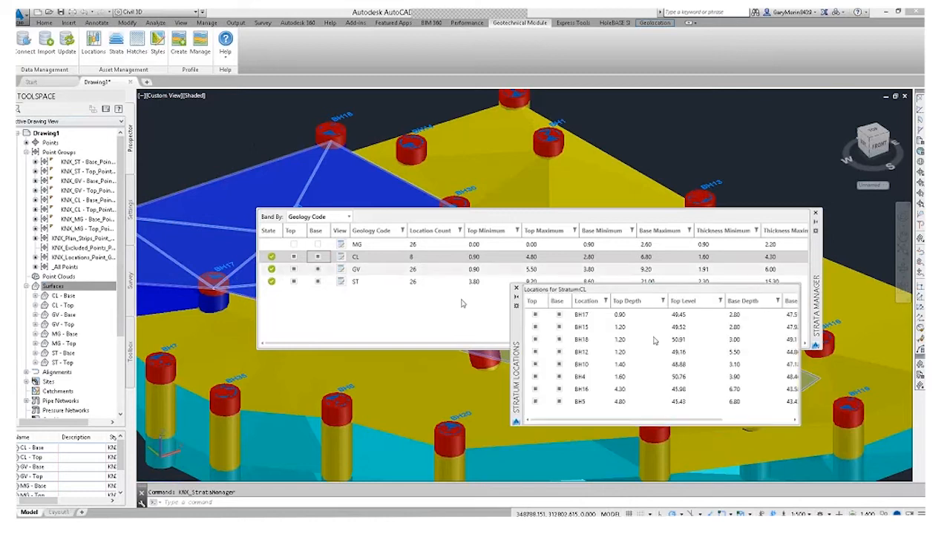
{"action": "left_click_drag", "start_coordinate": [522, 331], "coordinate": [375, 216]}
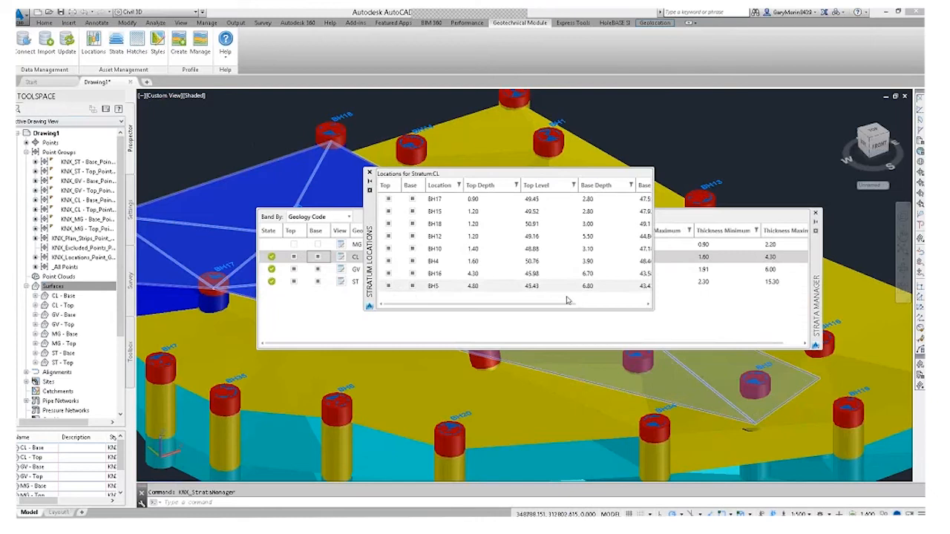
Exclude borehole BH4 from both the top and base surfaces of the CL stratum
{"action": "left_click_drag", "start_coordinate": [561, 304], "coordinate": [583, 307]}
{"action": "left_click_drag", "start_coordinate": [633, 304], "coordinate": [488, 290]}
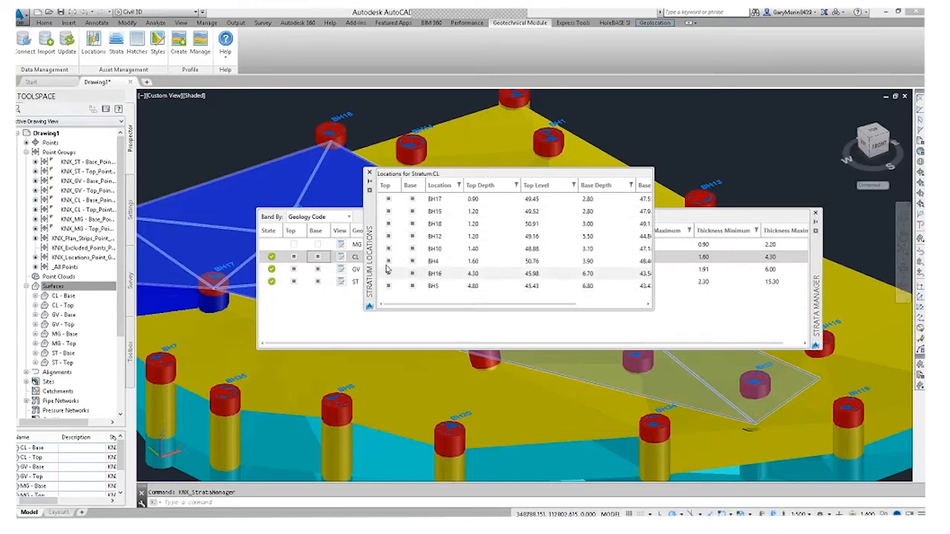
{"action": "left_click", "coordinate": [412, 261]}
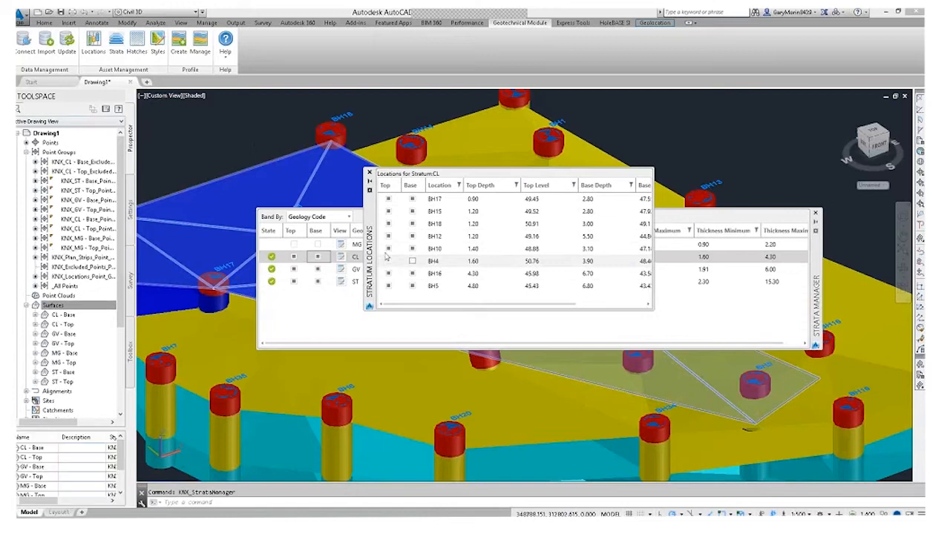
{"action": "left_click_drag", "start_coordinate": [385, 256], "coordinate": [423, 389]}
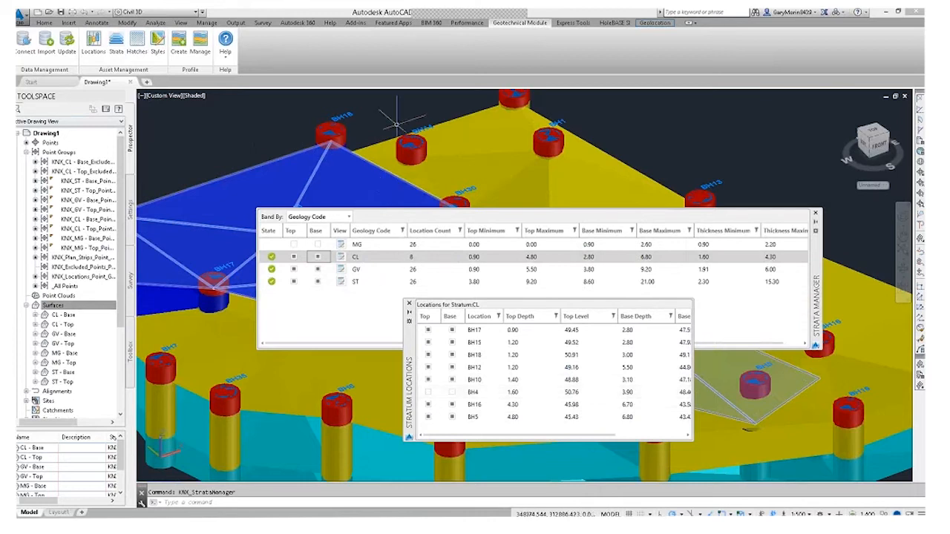
Refresh the model by changing the visual style to 2D Wireframe and back to Shaded, and close the strata windows
{"action": "left_click", "coordinate": [245, 124]}
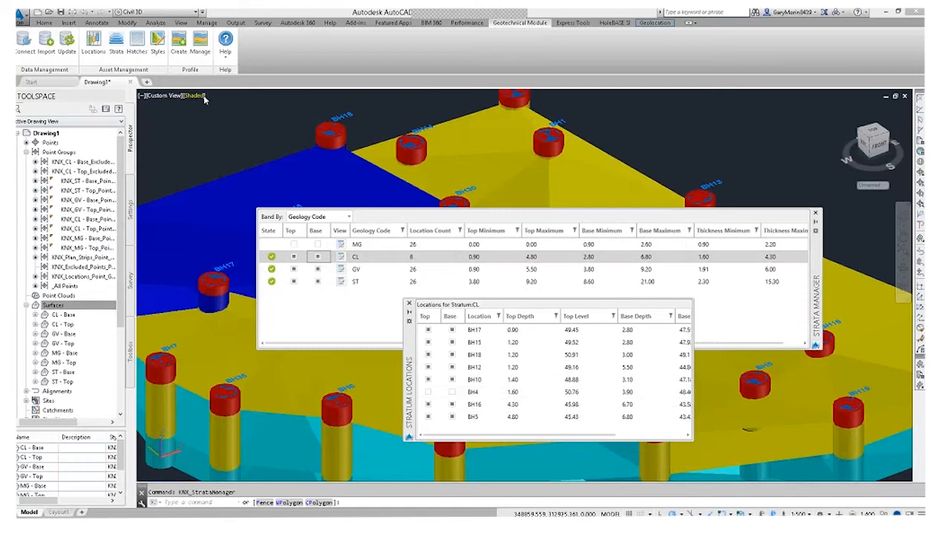
{"action": "left_click", "coordinate": [204, 100]}
{"action": "left_click", "coordinate": [249, 120]}
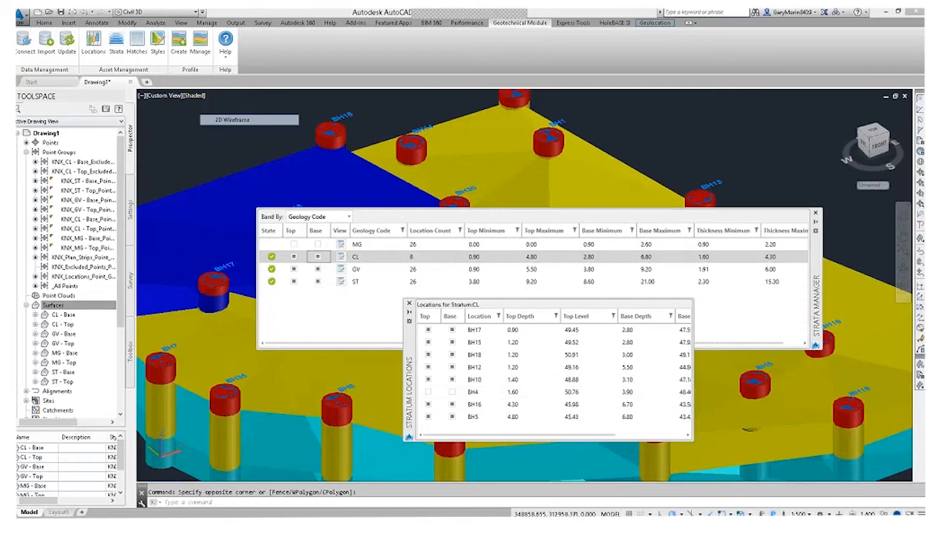
{"action": "left_click", "coordinate": [202, 96]}
{"action": "left_click", "coordinate": [227, 162]}
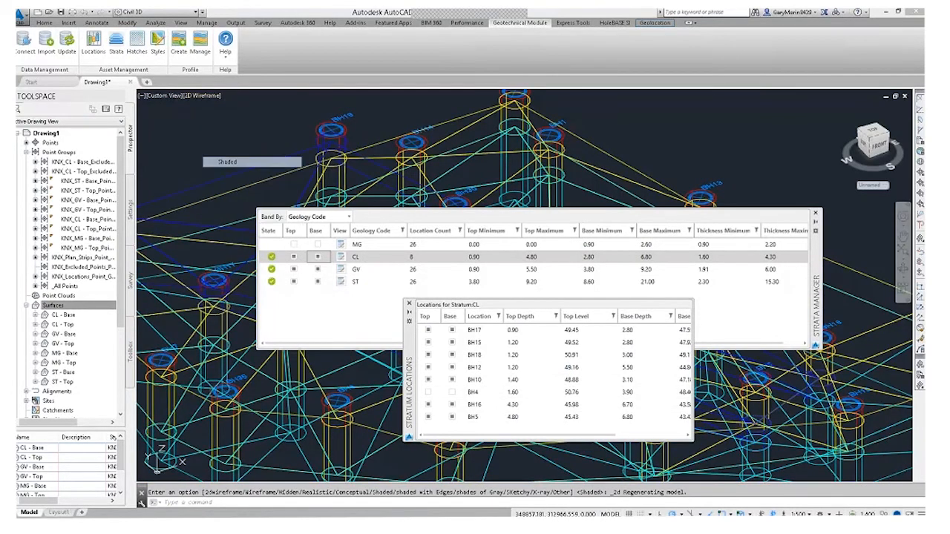
{"action": "left_click", "coordinate": [814, 213]}
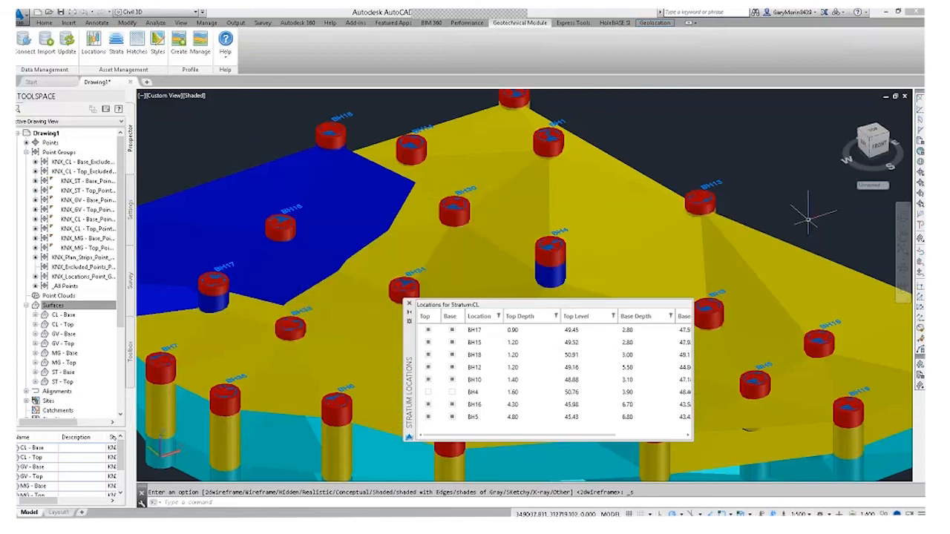
{"action": "left_click", "coordinate": [550, 274]}
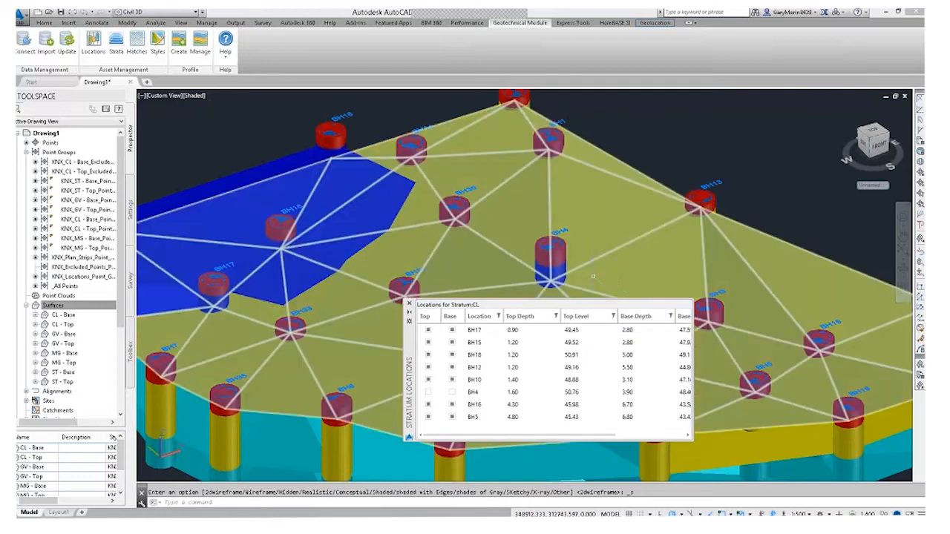
{"action": "left_click", "coordinate": [410, 304]}
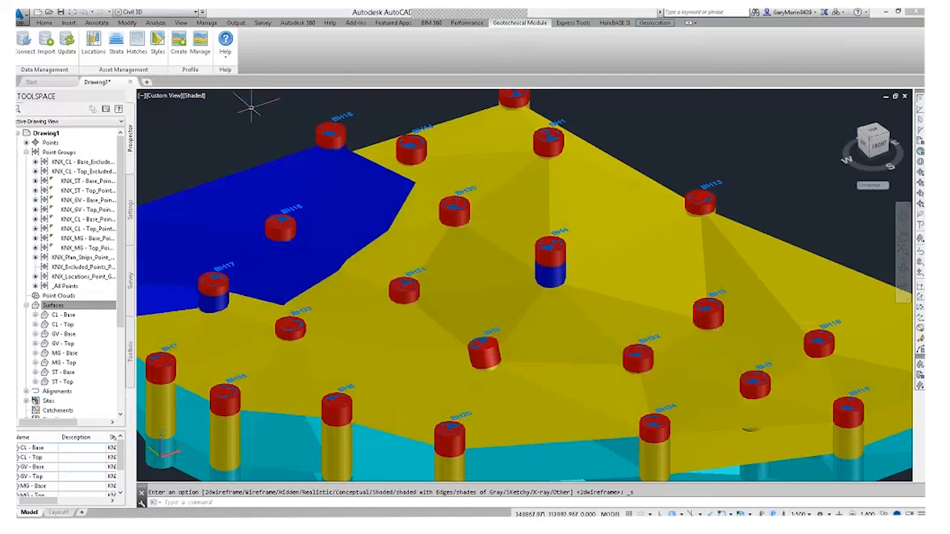
View the Data Connect providers in the Planning and Analysis workspace, close them and return to the Civil 3D workspace
{"action": "left_click", "coordinate": [177, 12]}
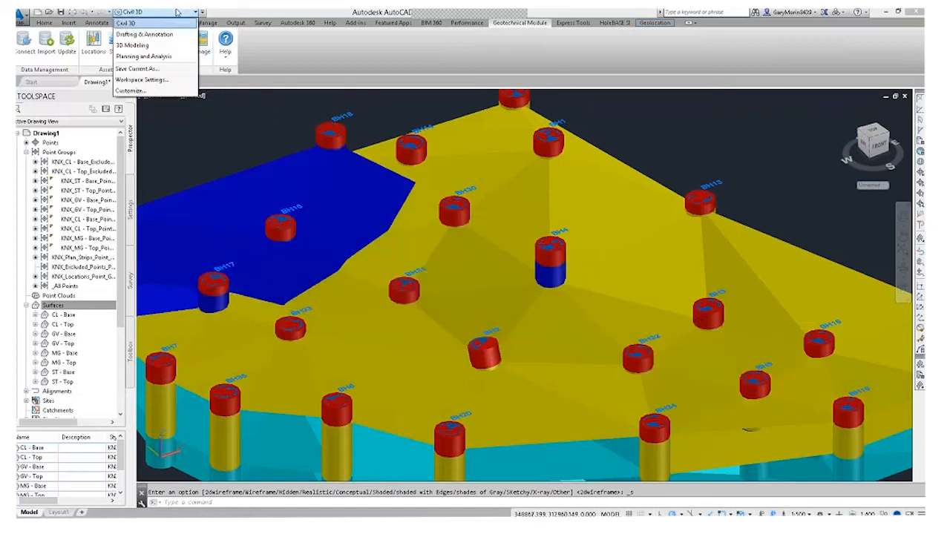
{"action": "left_click", "coordinate": [144, 57]}
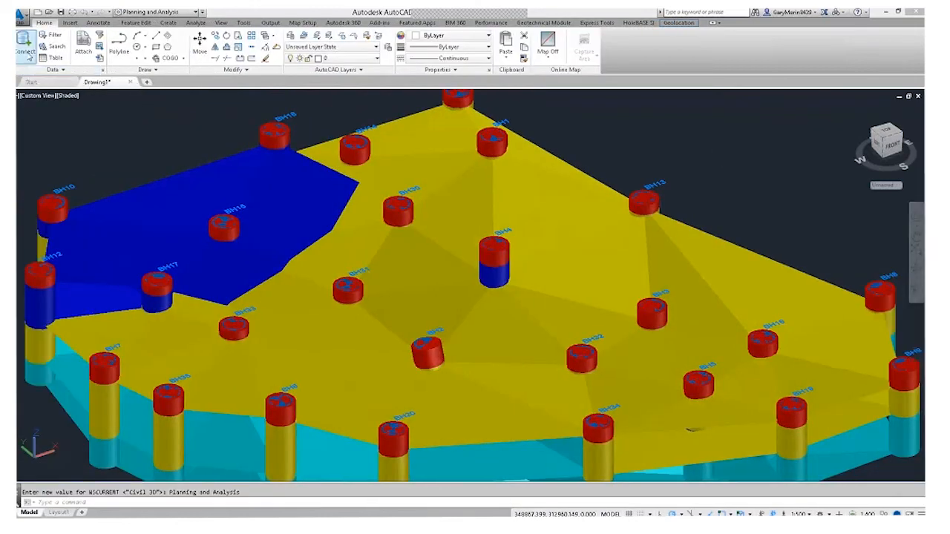
{"action": "left_click", "coordinate": [26, 51]}
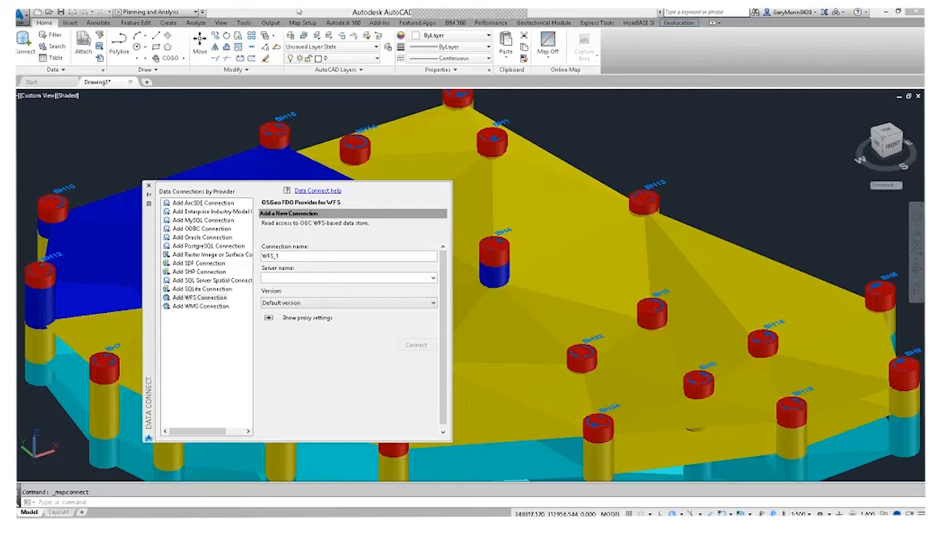
{"action": "left_click", "coordinate": [149, 186]}
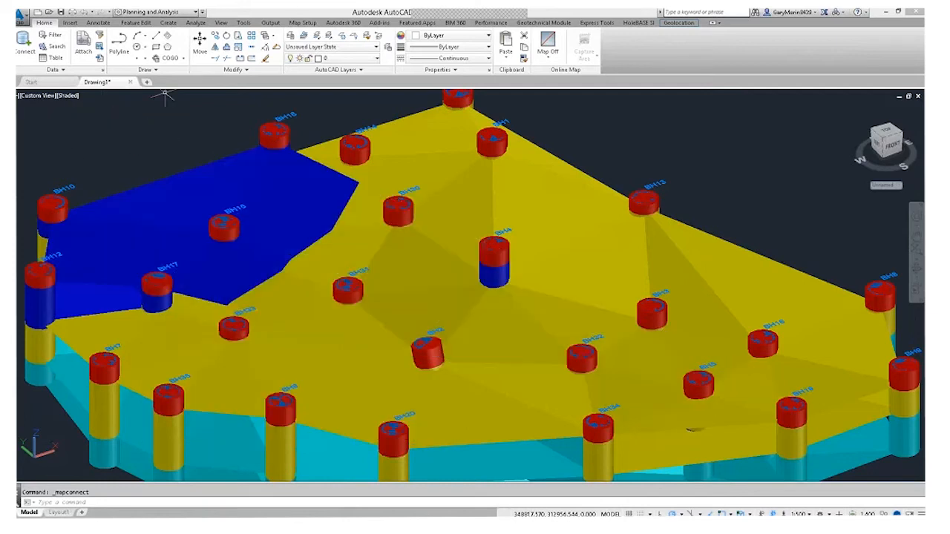
{"action": "left_click", "coordinate": [166, 12]}
{"action": "left_click", "coordinate": [126, 23]}
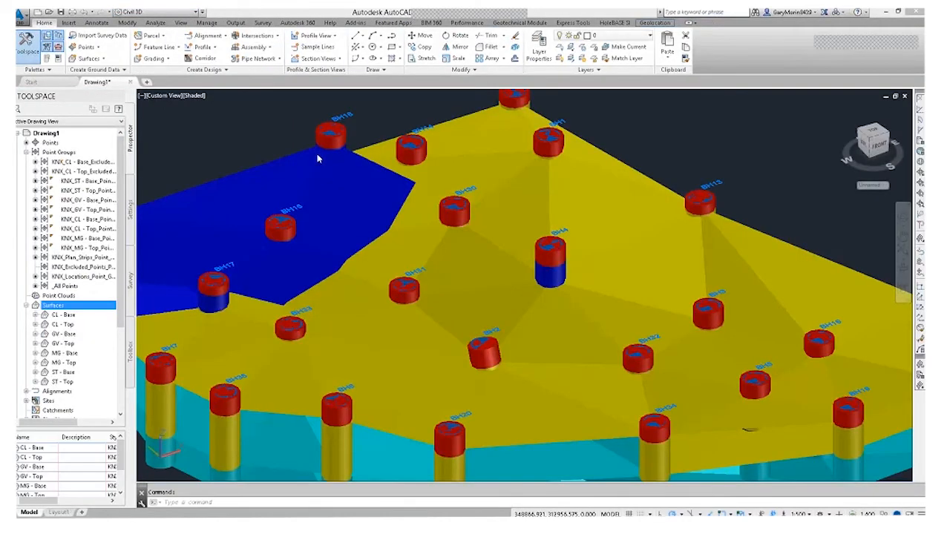
Clear the accidental selection, then set the model to 2D Wireframe visual style and the Top view
{"action": "left_click", "coordinate": [239, 111]}
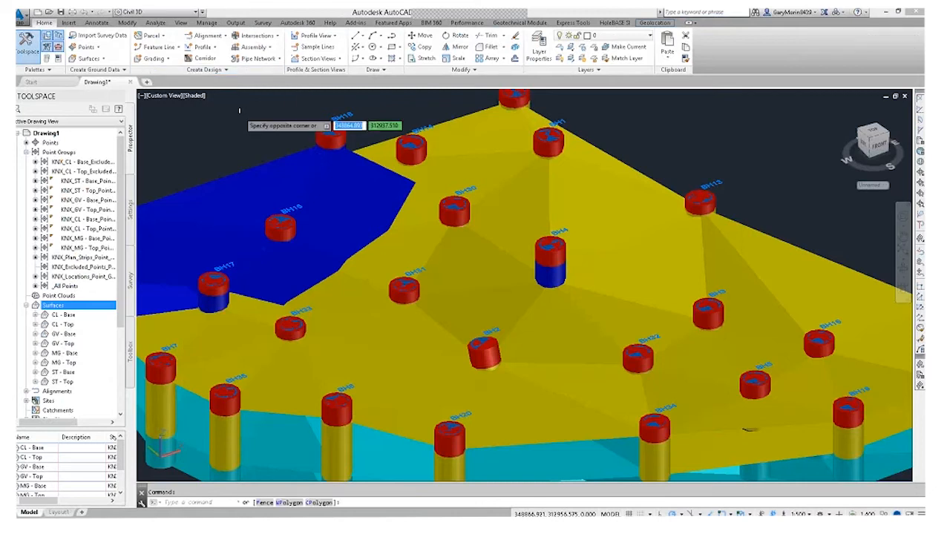
{"action": "scroll", "coordinate": [239, 111], "scroll_direction": "down", "scroll_amount": 4}
{"action": "left_click", "coordinate": [238, 140]}
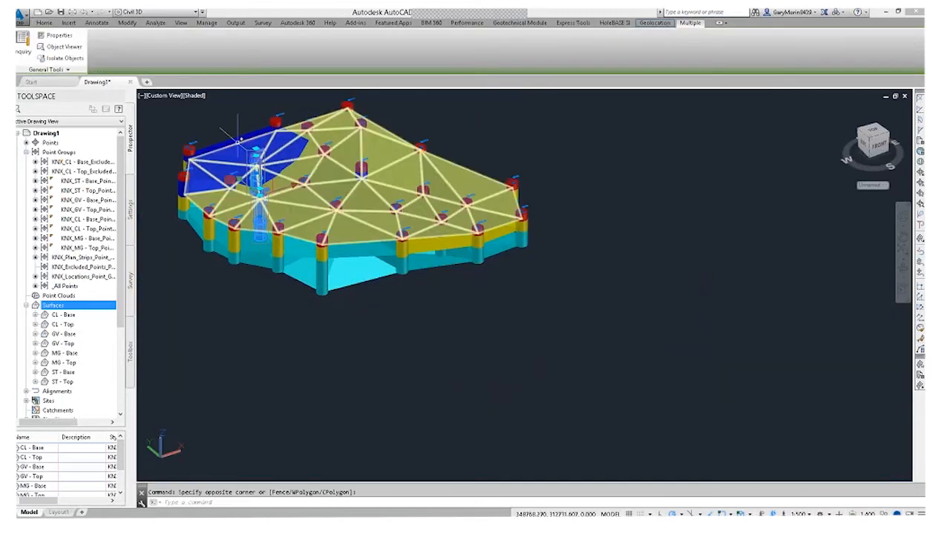
{"action": "key", "text": "Escape"}
{"action": "left_click", "coordinate": [199, 97]}
{"action": "left_click", "coordinate": [226, 121]}
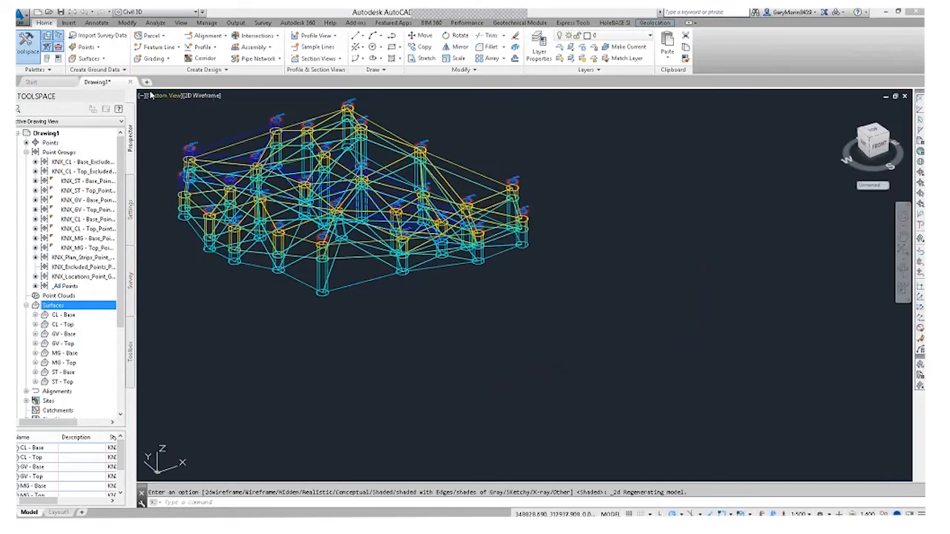
{"action": "left_click", "coordinate": [162, 96]}
{"action": "left_click", "coordinate": [173, 120]}
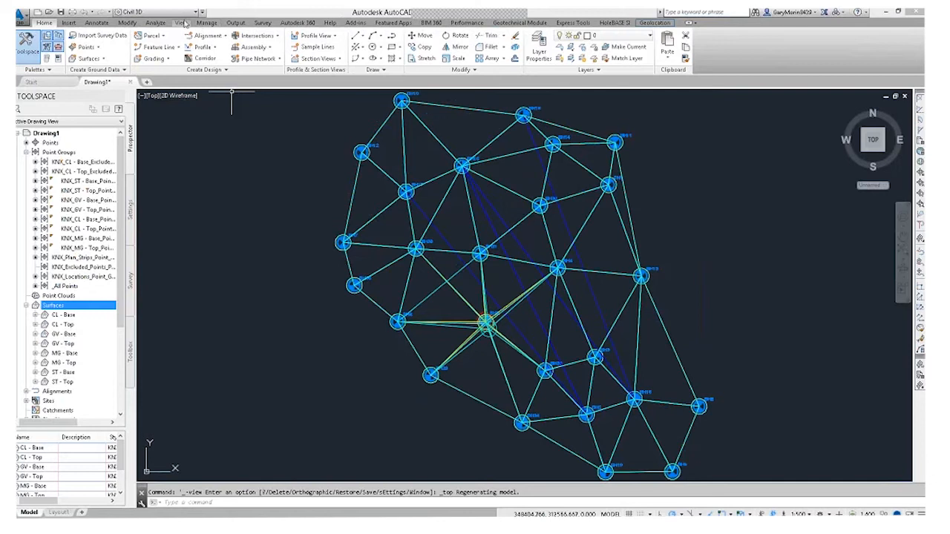
Split the model space into three viewports using the Three: Left configuration
{"action": "left_click", "coordinate": [180, 23]}
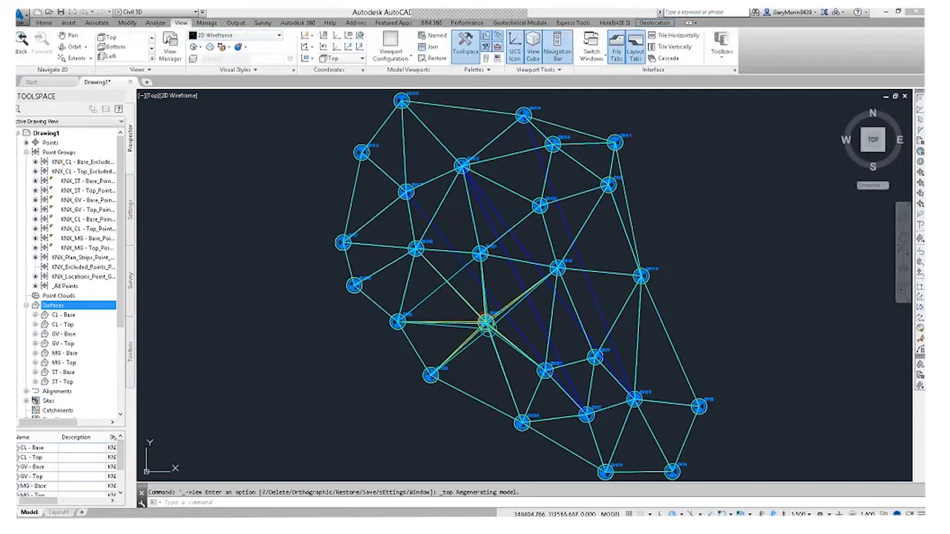
{"action": "left_click", "coordinate": [391, 54]}
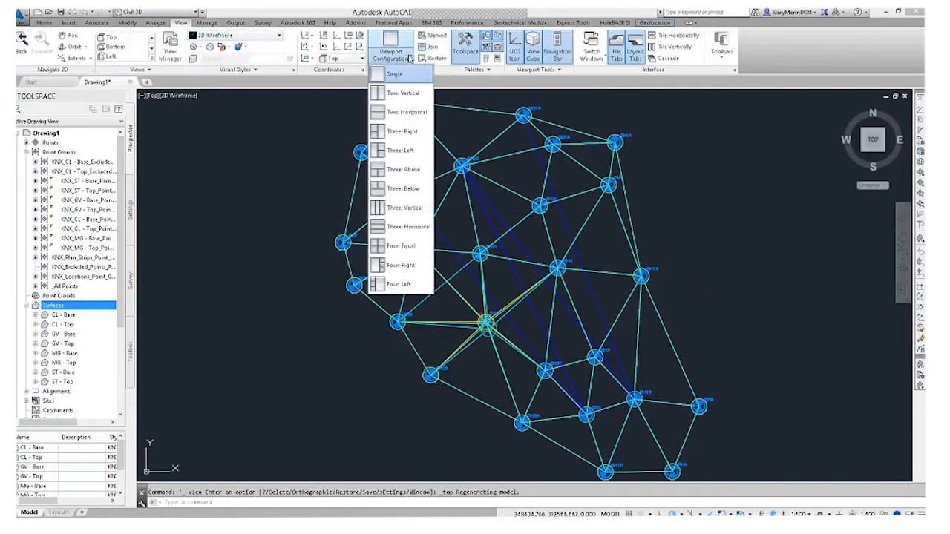
{"action": "left_click", "coordinate": [401, 152]}
{"action": "left_click", "coordinate": [447, 326]}
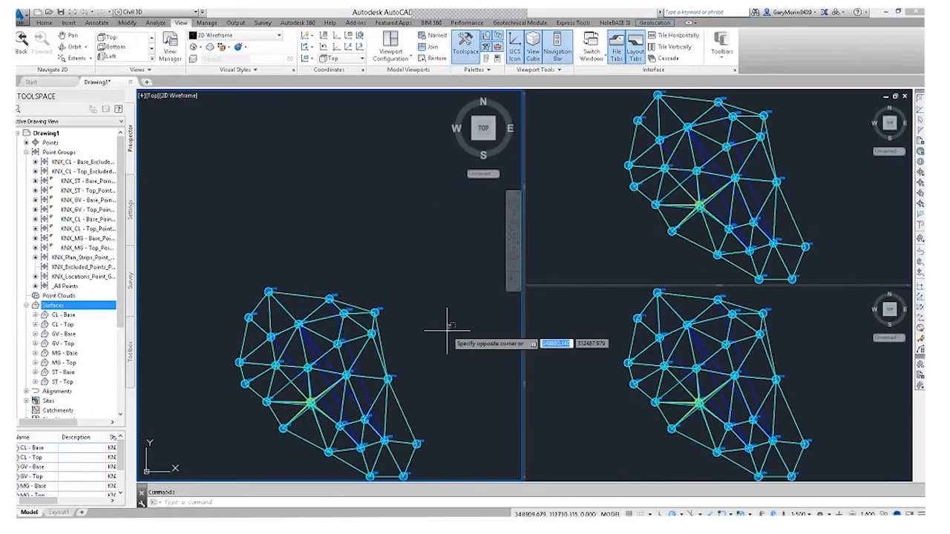
Set the lower of the two small viewports to SW Isometric view with the Shaded visual style
{"action": "left_click", "coordinate": [585, 333]}
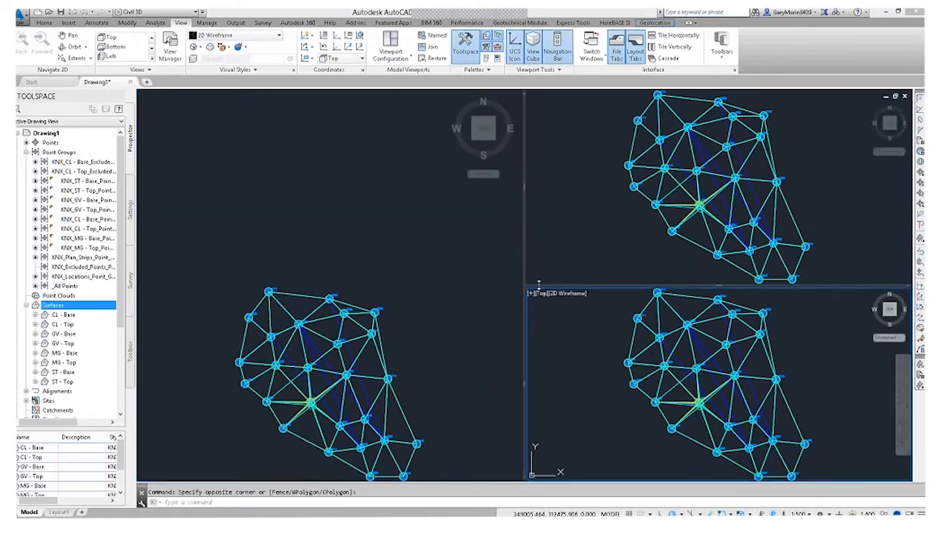
{"action": "left_click", "coordinate": [542, 293]}
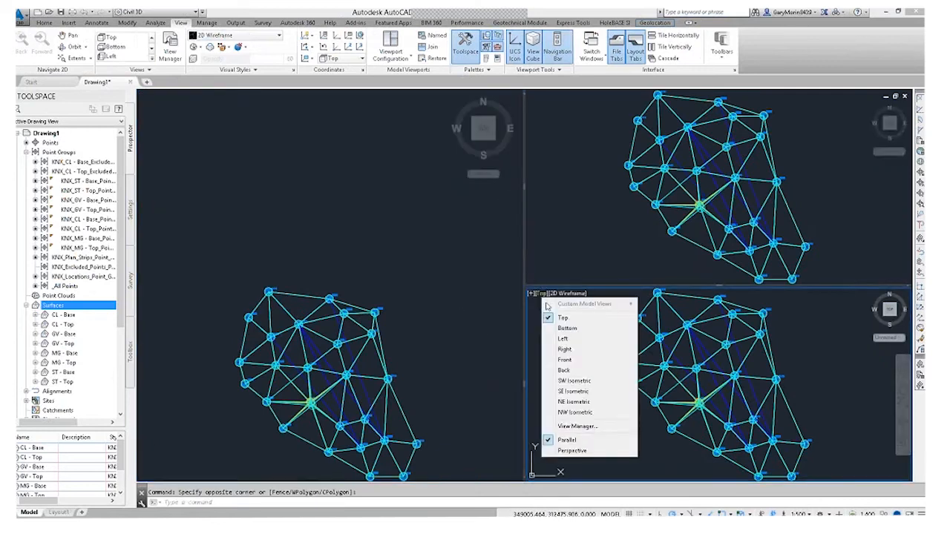
{"action": "left_click", "coordinate": [570, 383]}
{"action": "left_click", "coordinate": [589, 294]}
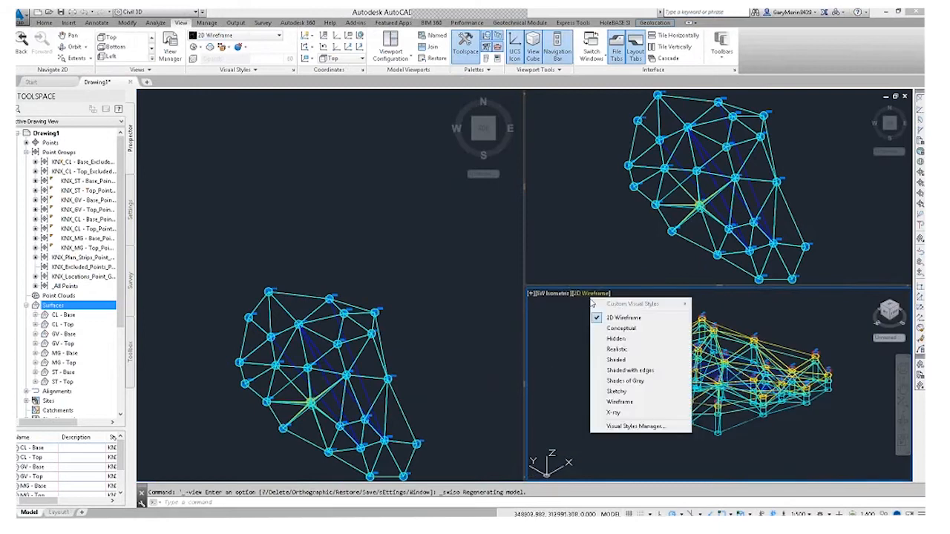
{"action": "left_click", "coordinate": [620, 360]}
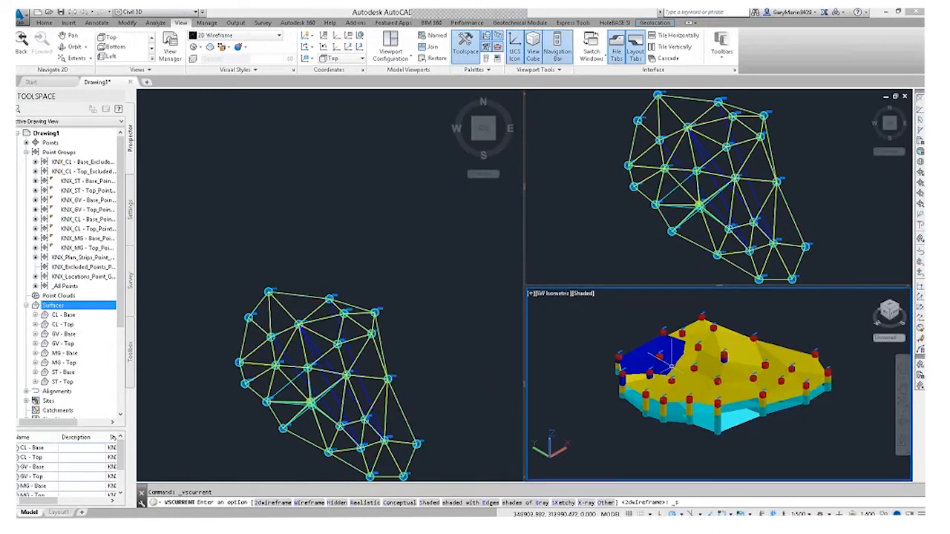
With the large plan viewport active, start a new geotechnical profile view using the 5x Exaggeration style
{"action": "left_click", "coordinate": [399, 391]}
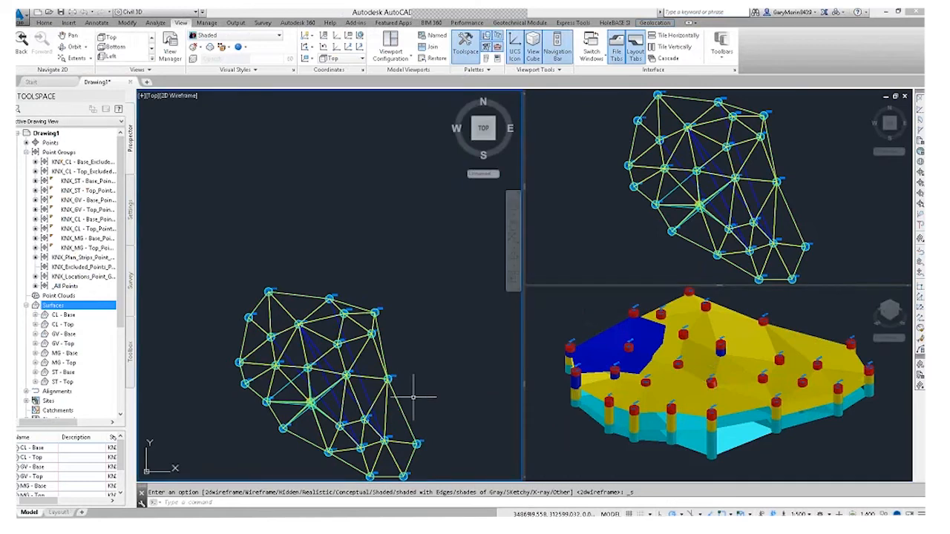
{"action": "middle_click_drag", "start_coordinate": [417, 396], "coordinate": [364, 327]}
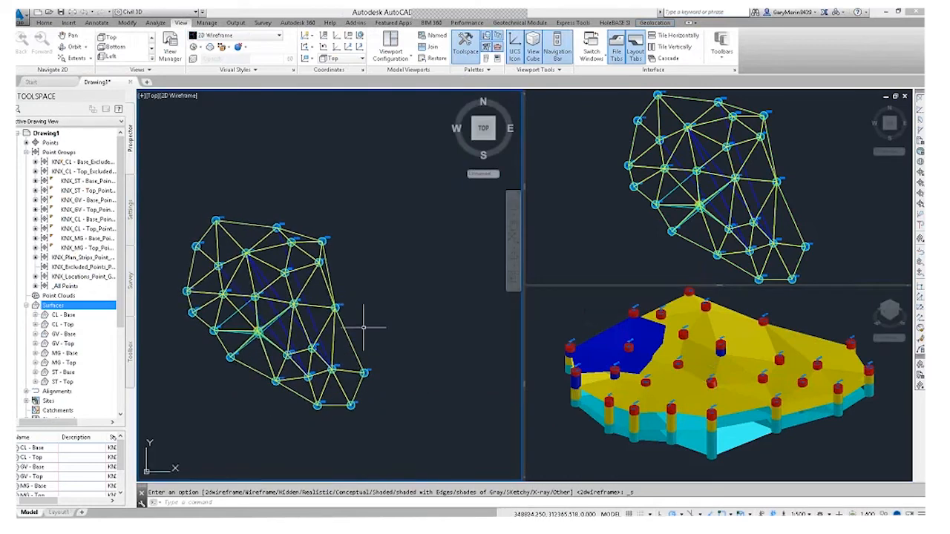
{"action": "left_click", "coordinate": [519, 23]}
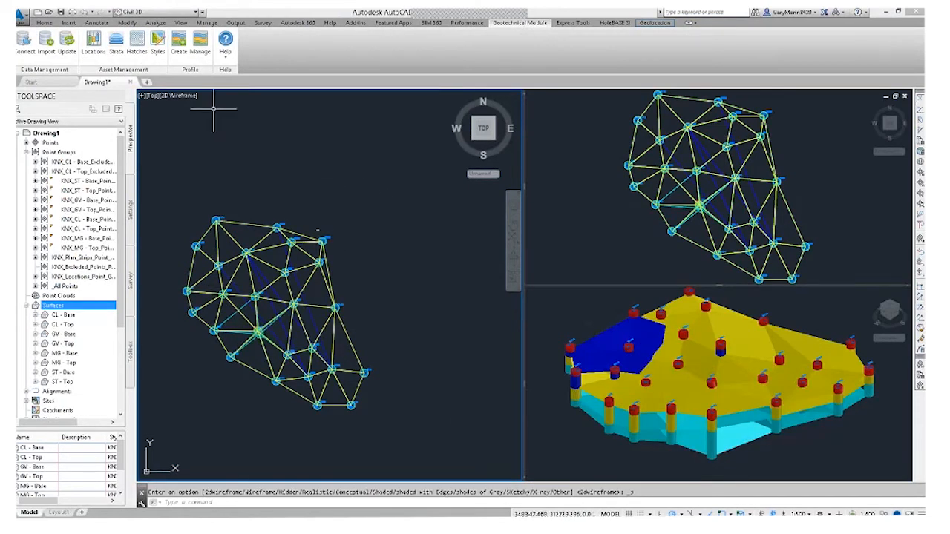
{"action": "left_click", "coordinate": [179, 43]}
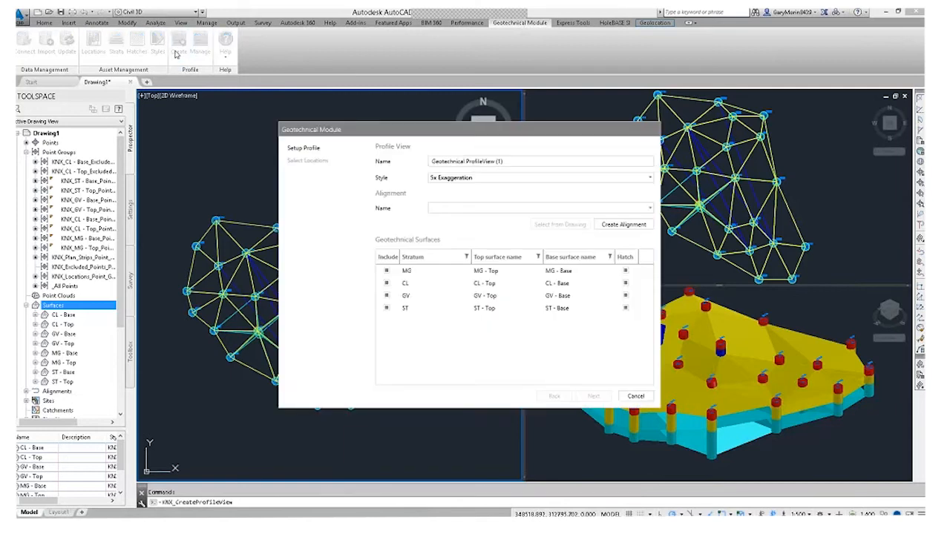
{"action": "left_click", "coordinate": [469, 178]}
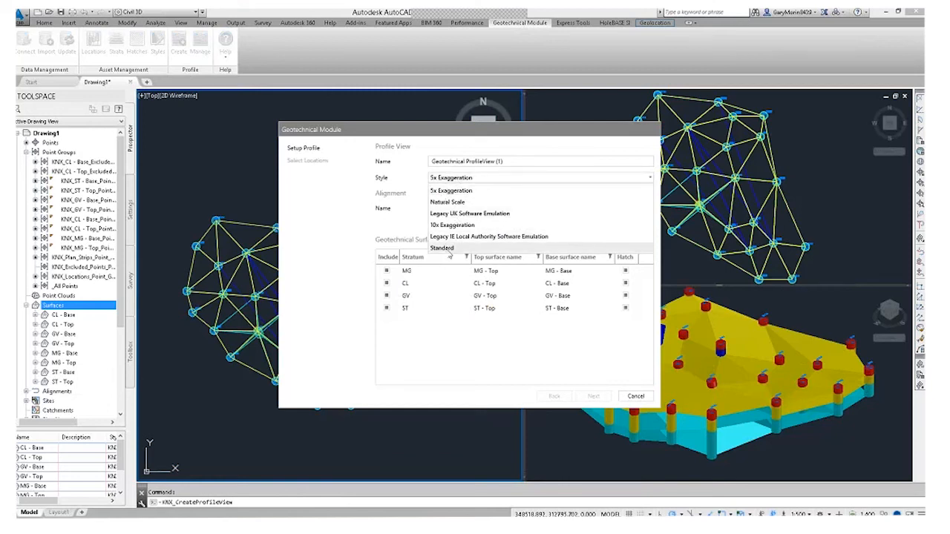
{"action": "left_click", "coordinate": [463, 191]}
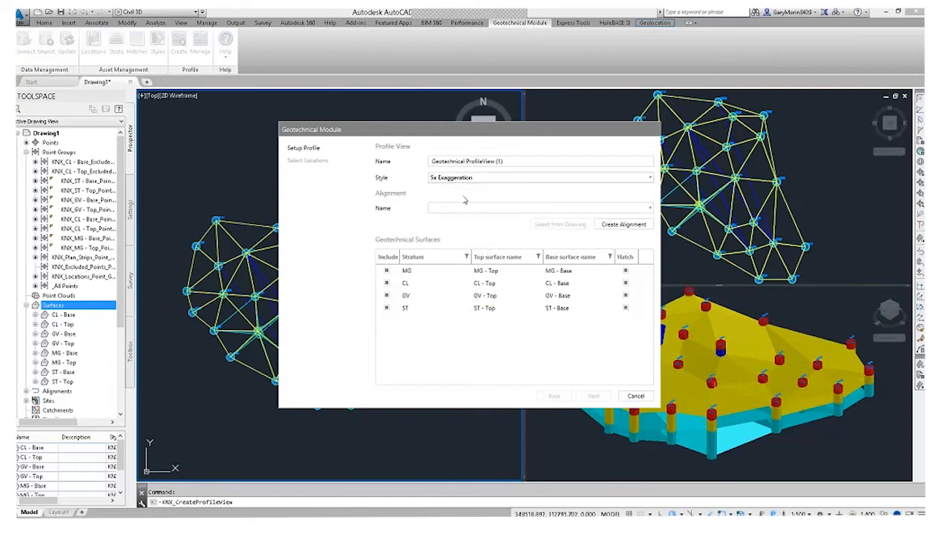
Create the profile's alignment as a straight line running northwest to southeast across the borehole plan
{"action": "left_click", "coordinate": [615, 224]}
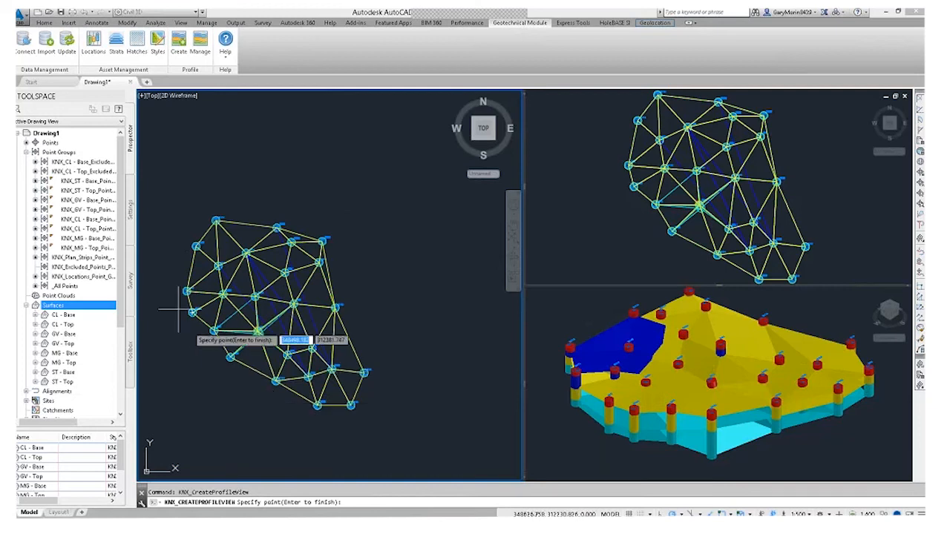
{"action": "left_click", "coordinate": [195, 205]}
{"action": "left_click", "coordinate": [378, 438]}
{"action": "key", "text": "Return"}
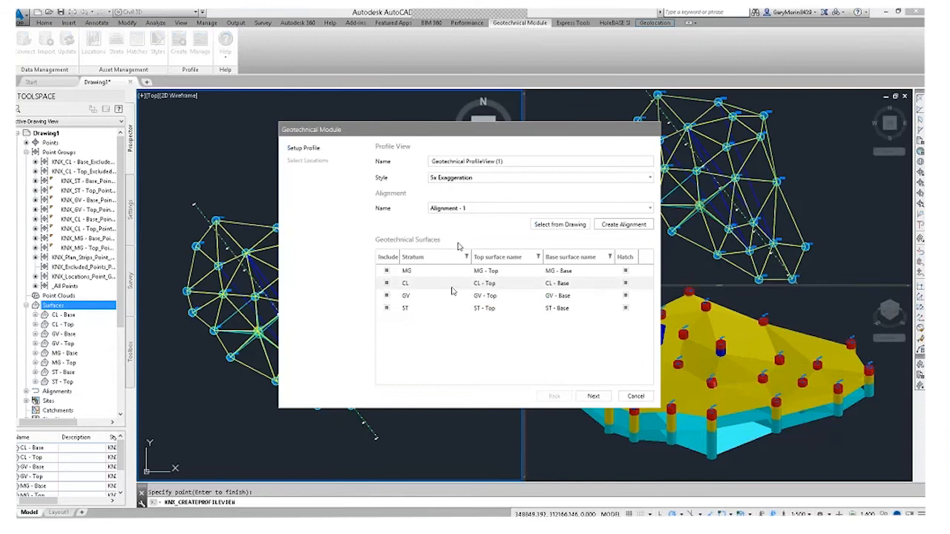
Turn off hatching for the CL, GV and ST strata and continue to the location selection
{"action": "left_click", "coordinate": [625, 284]}
{"action": "left_click", "coordinate": [625, 295]}
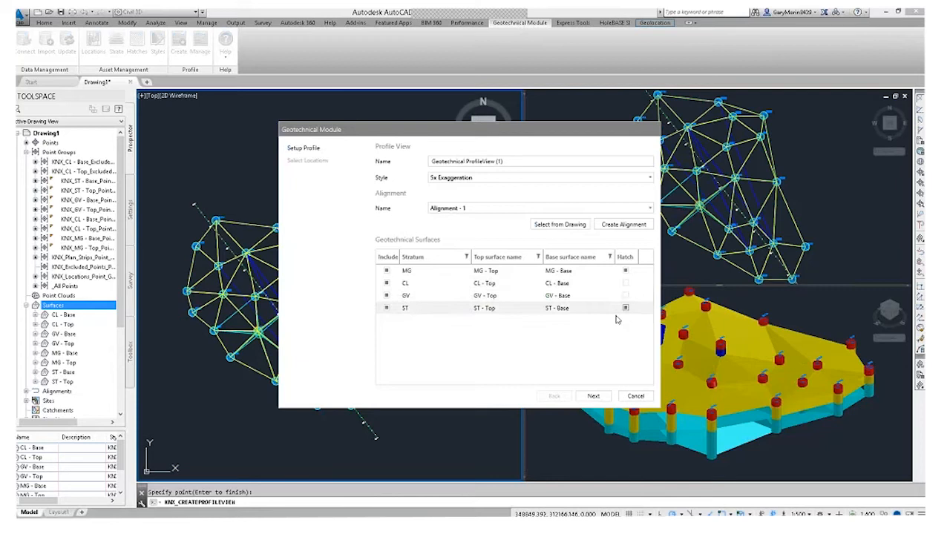
{"action": "left_click", "coordinate": [625, 307]}
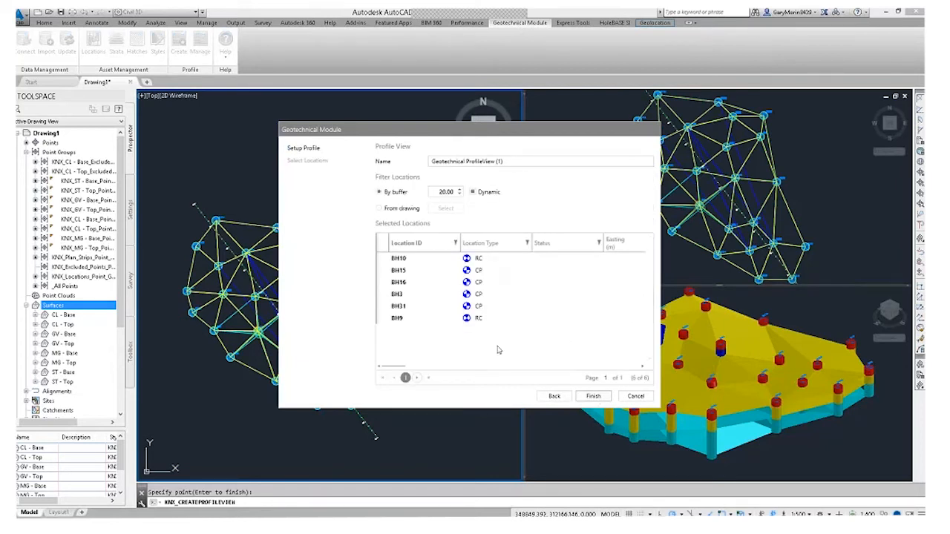
Style the profile's locations by Geology Code, keep the dynamic 20.00 buffer filter, and finish the profile setup
{"action": "left_click", "coordinate": [495, 164]}
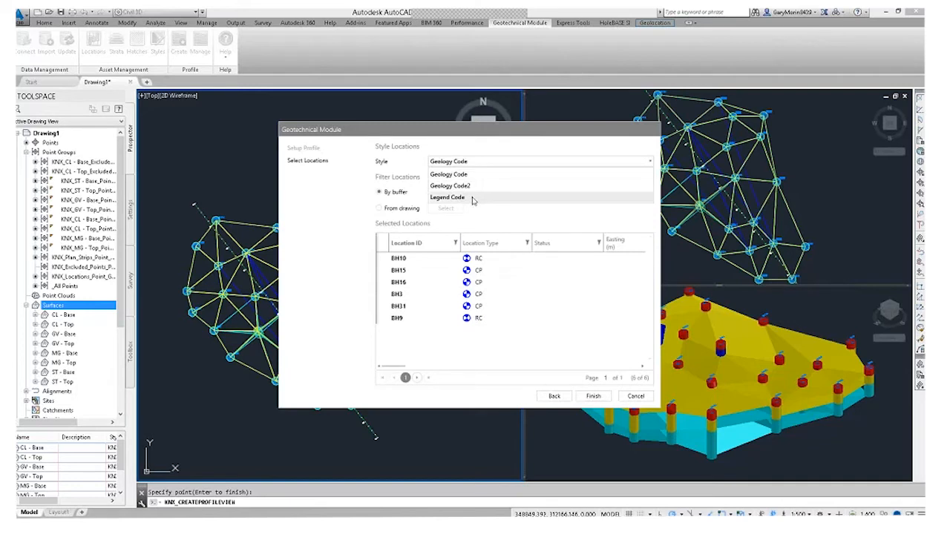
{"action": "left_click", "coordinate": [463, 176]}
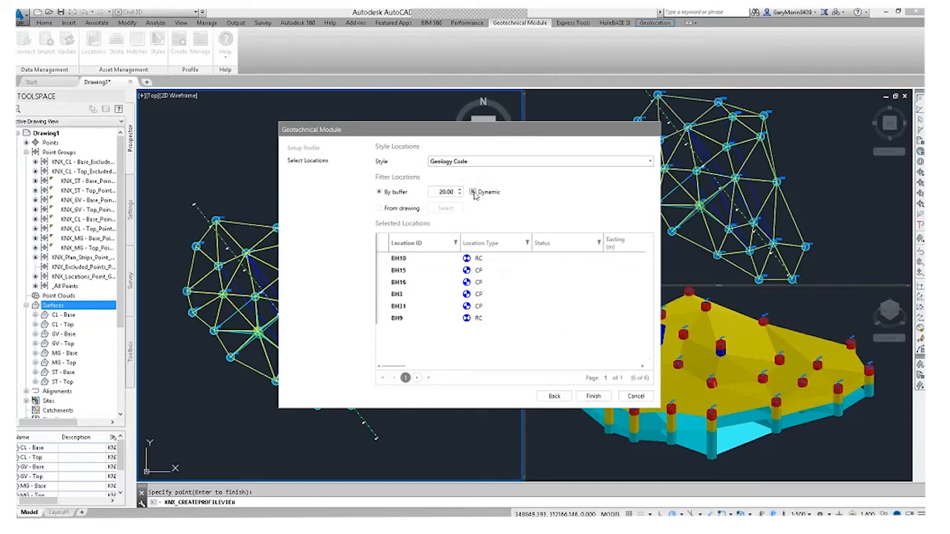
{"action": "left_click", "coordinate": [593, 396]}
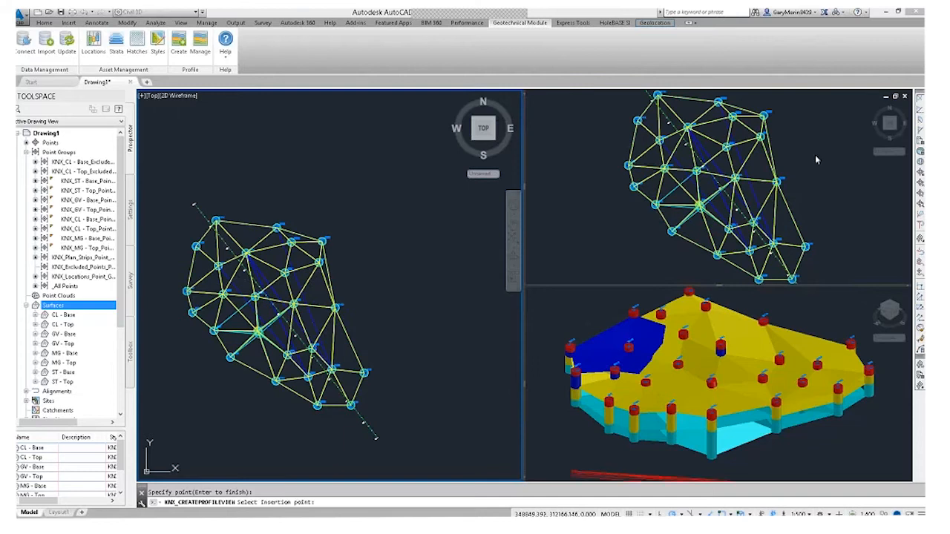
Insert the geotechnical profile view in empty space northeast of the borehole plan and inspect its boreholes and strata
{"action": "left_click", "coordinate": [815, 155]}
{"action": "middle_click_drag", "start_coordinate": [816, 148], "coordinate": [651, 267]}
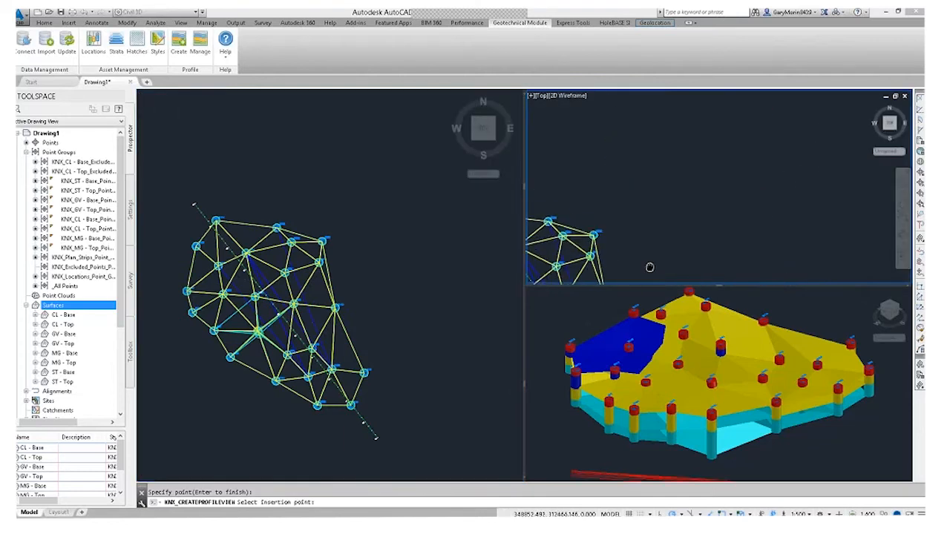
{"action": "left_click", "coordinate": [725, 135]}
{"action": "middle_click_drag", "start_coordinate": [840, 190], "coordinate": [675, 253]}
{"action": "scroll", "coordinate": [675, 252], "scroll_direction": "up", "scroll_amount": 4}
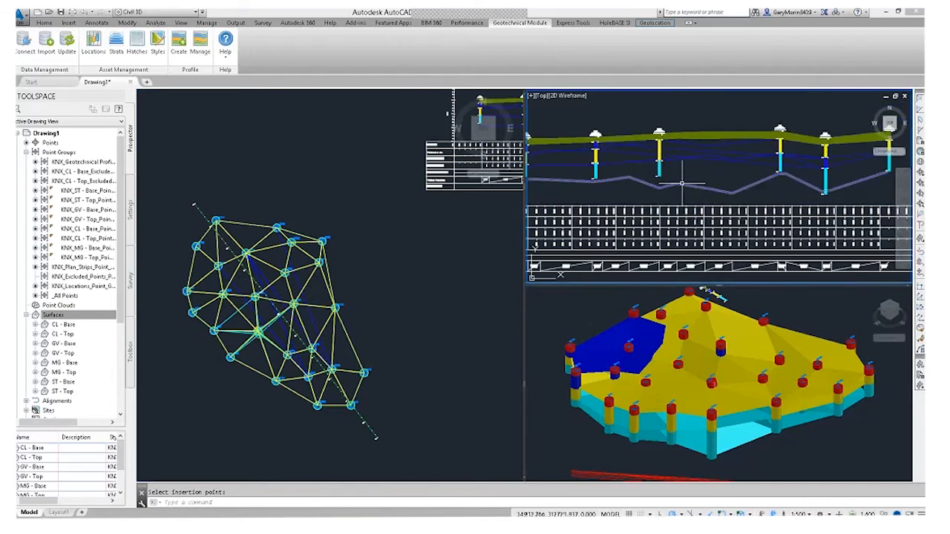
{"action": "middle_click_drag", "start_coordinate": [679, 184], "coordinate": [751, 207]}
{"action": "scroll", "coordinate": [751, 207], "scroll_direction": "down", "scroll_amount": 2}
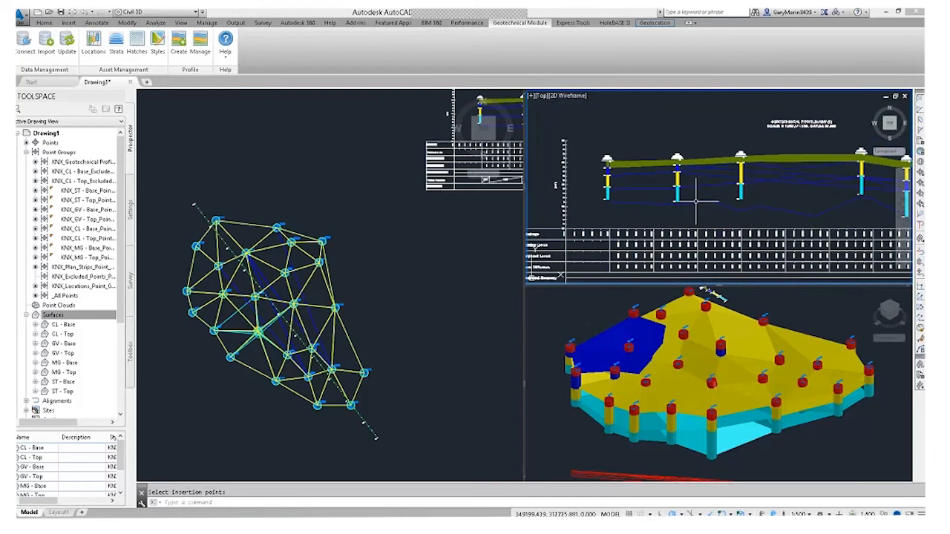
{"action": "middle_click_drag", "start_coordinate": [737, 179], "coordinate": [676, 179]}
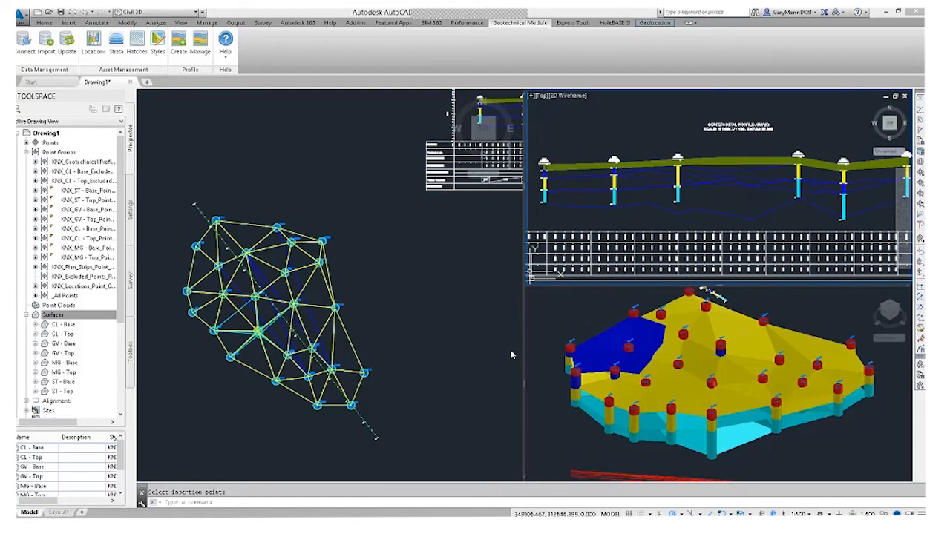
Stretch the alignment's southeast end north to a point just east of the borehole area, then deselect it
{"action": "left_click", "coordinate": [388, 434]}
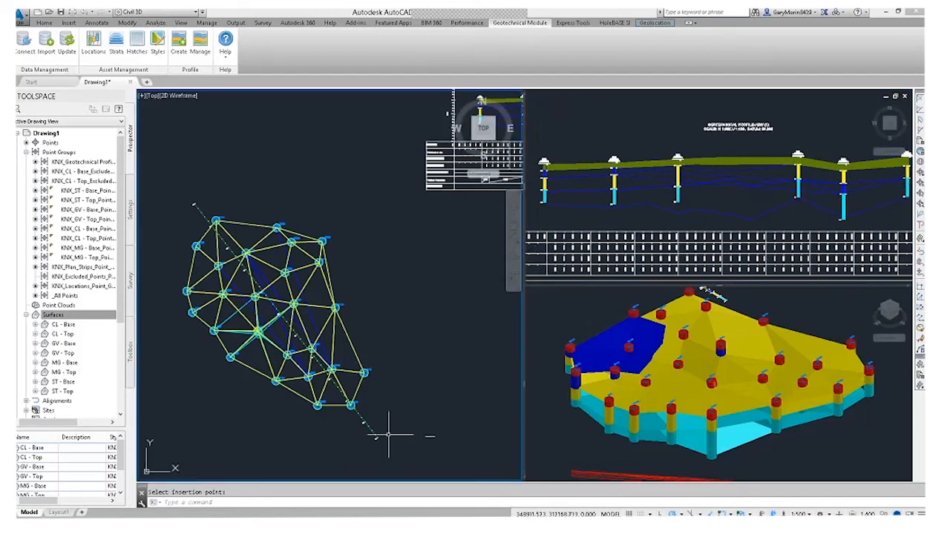
{"action": "left_click", "coordinate": [373, 432]}
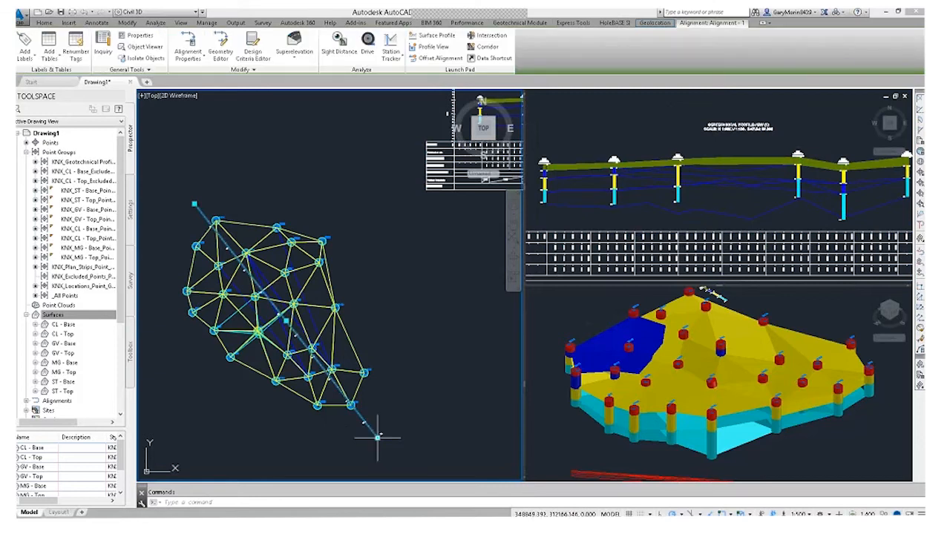
{"action": "left_click", "coordinate": [377, 437]}
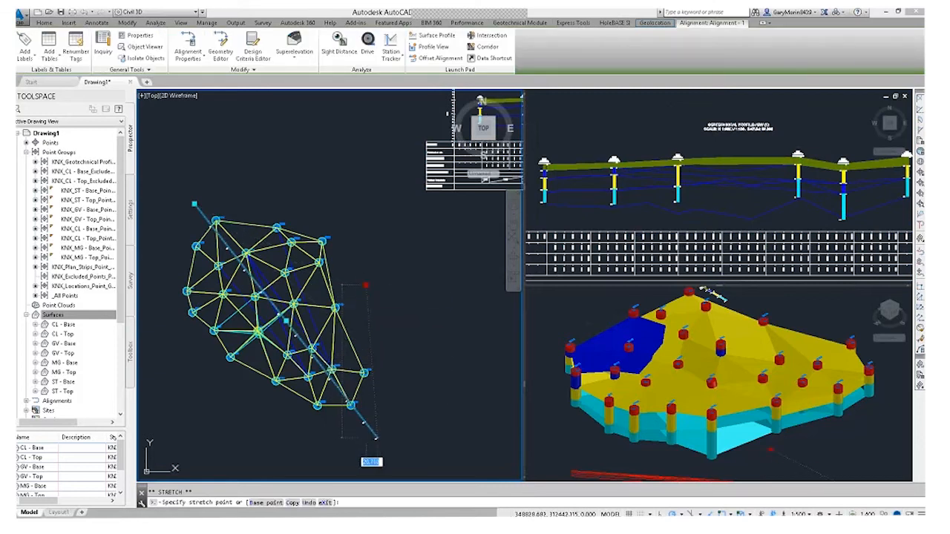
{"action": "left_click", "coordinate": [366, 284]}
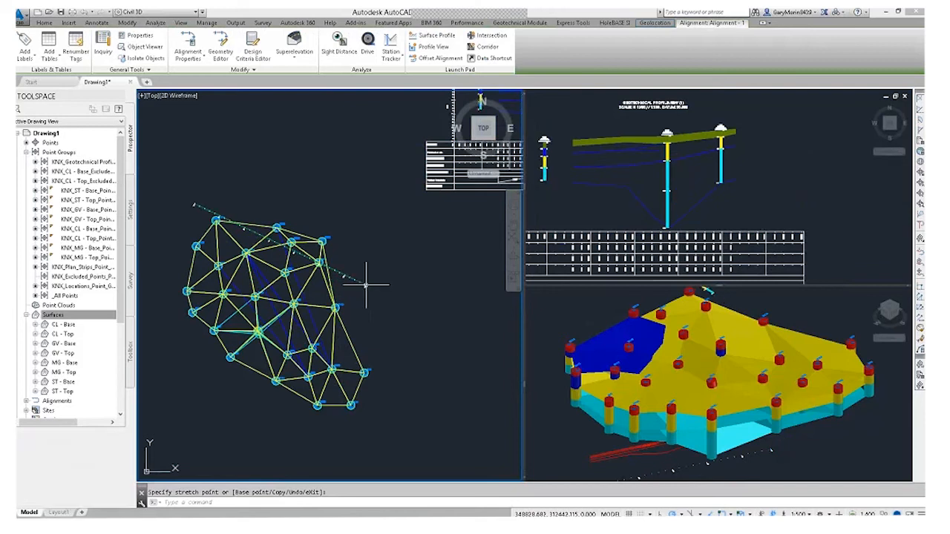
{"action": "key", "text": "Escape"}
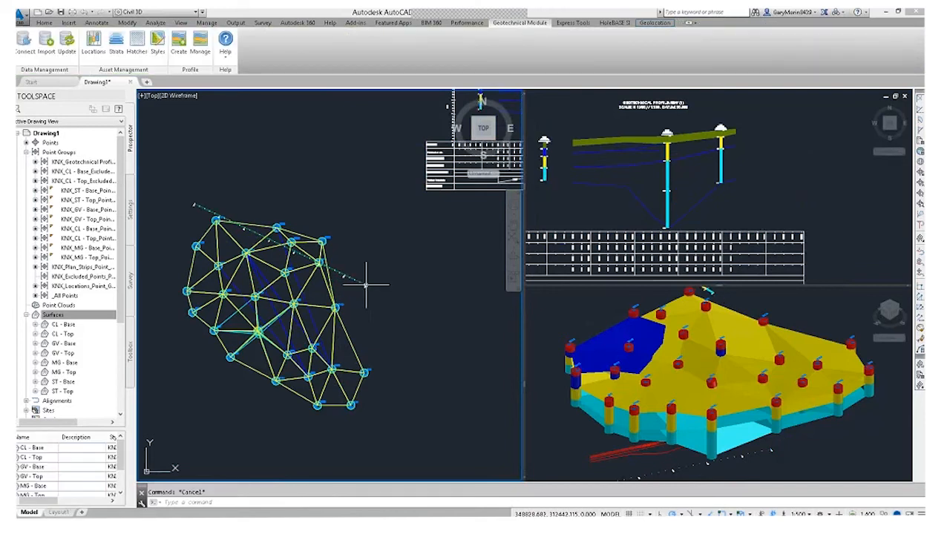
Stretch the alignment's northwest end to a point south of the borehole area so it crosses the southeastern boreholes
{"action": "left_click", "coordinate": [198, 203]}
{"action": "left_click", "coordinate": [195, 203]}
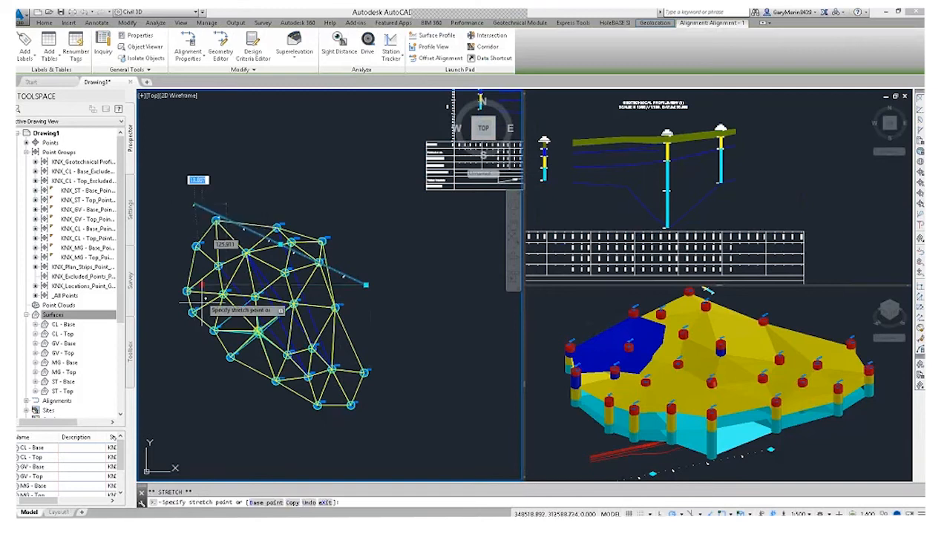
{"action": "left_click", "coordinate": [253, 437]}
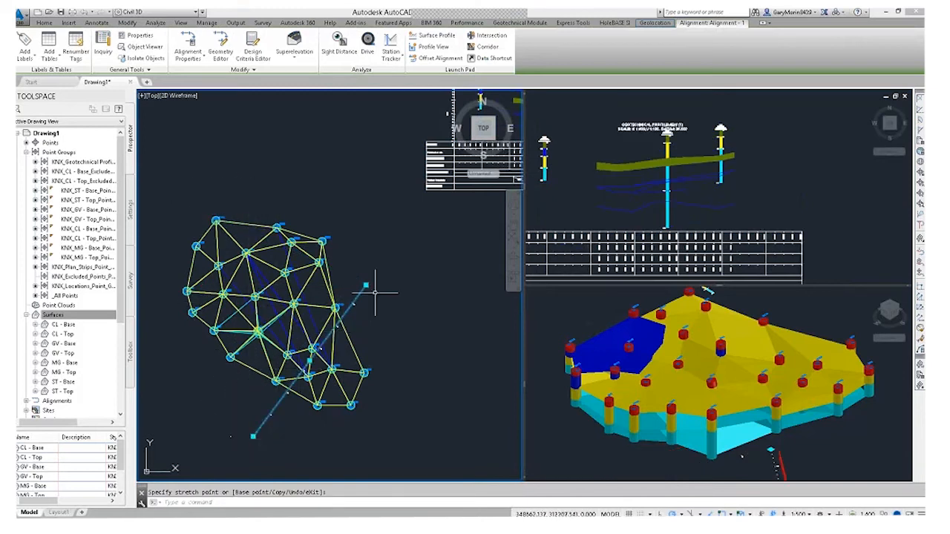
Deselect the alignment and set up a second geotechnical profile view along Alignment - 1 with its locations styled by Legend Code
{"action": "key", "text": "Escape"}
{"action": "key", "text": "Escape"}
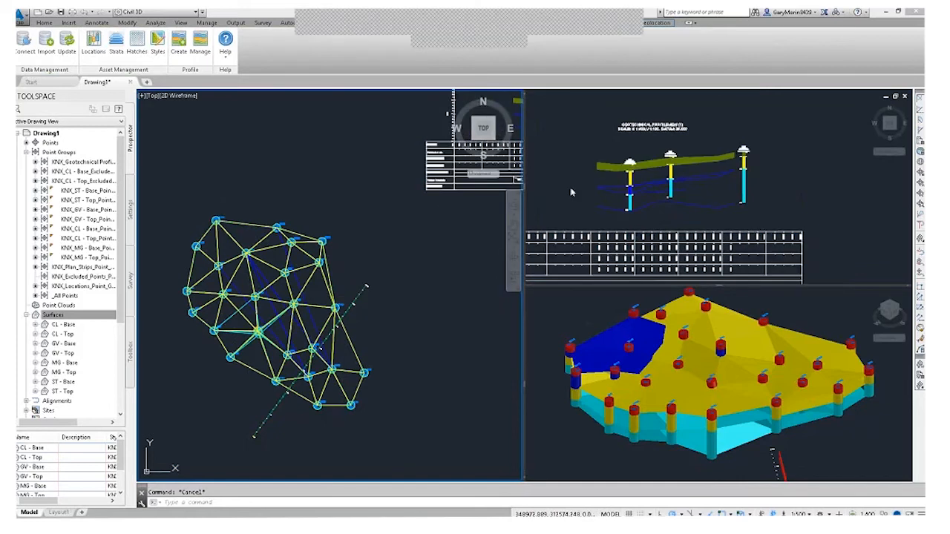
{"action": "left_click", "coordinate": [585, 141]}
{"action": "scroll", "coordinate": [584, 142], "scroll_direction": "down", "scroll_amount": 2}
{"action": "middle_click_drag", "start_coordinate": [585, 142], "coordinate": [599, 242]}
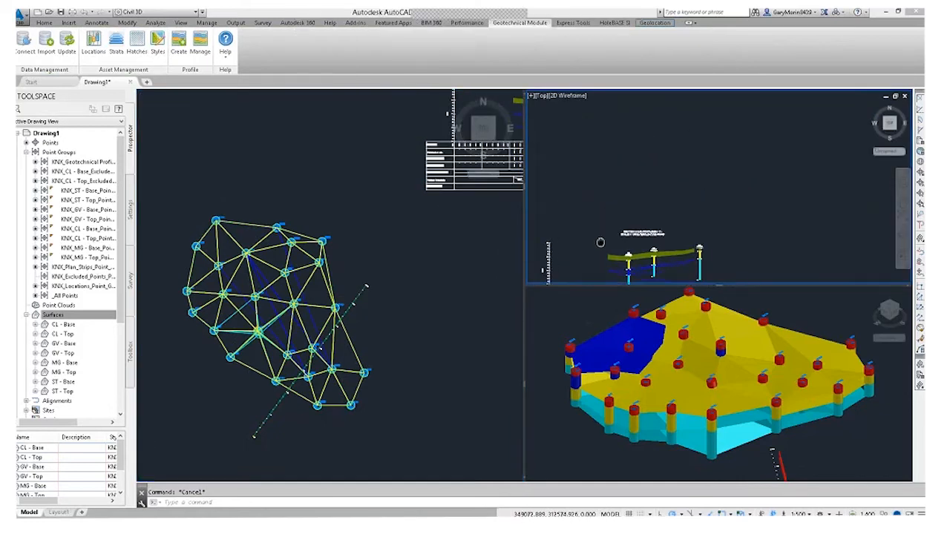
{"action": "left_click", "coordinate": [179, 45]}
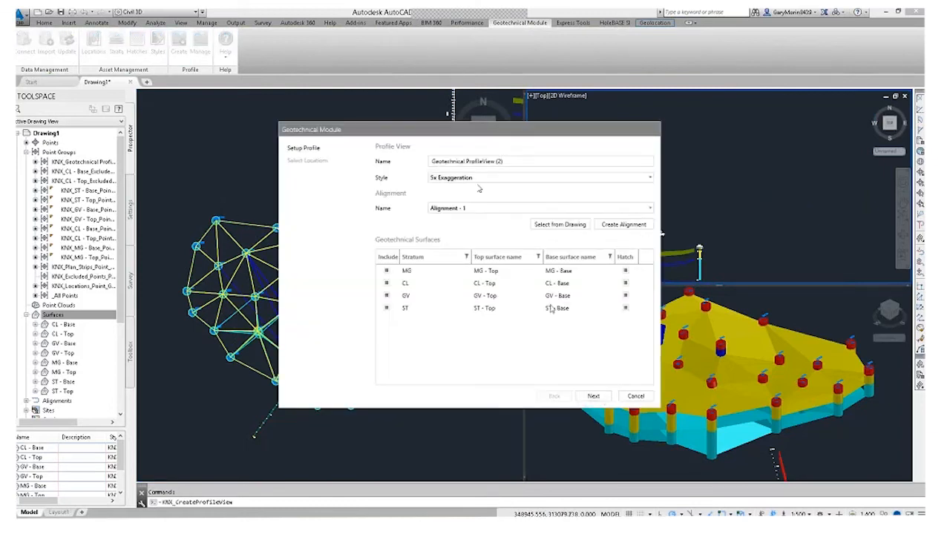
{"action": "left_click", "coordinate": [593, 396]}
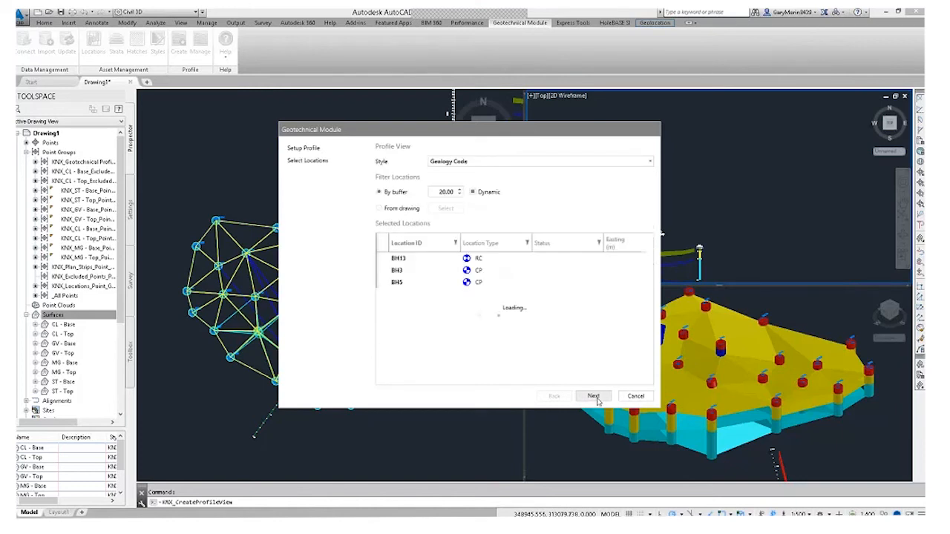
{"action": "left_click", "coordinate": [452, 161]}
{"action": "left_click", "coordinate": [449, 194]}
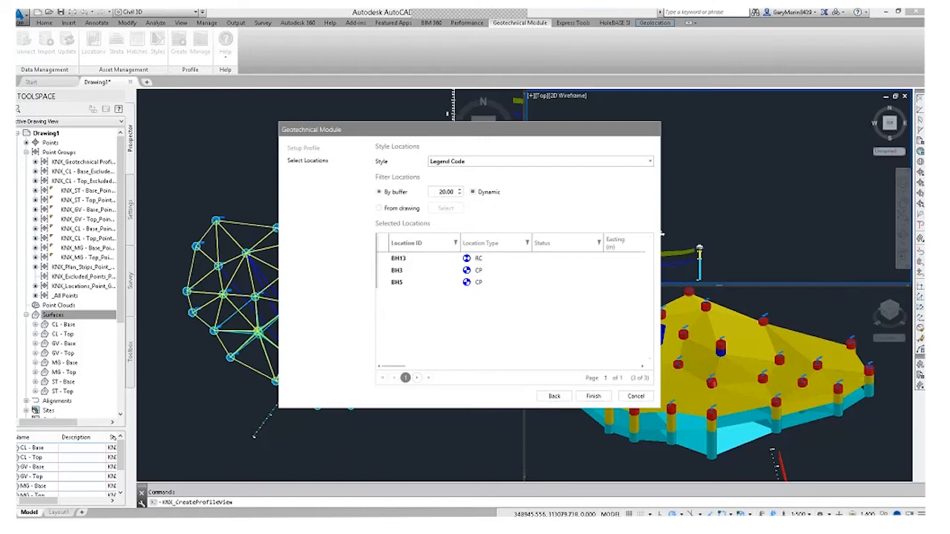
{"action": "left_click", "coordinate": [593, 396]}
Insert the second profile view in empty space above the existing one and inspect its hatched strata and boreholes
{"action": "left_click", "coordinate": [646, 152]}
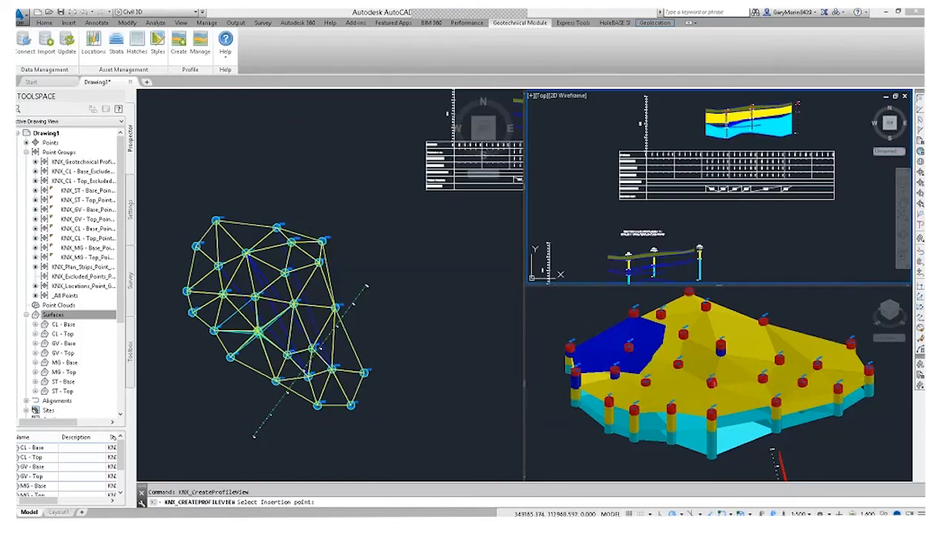
{"action": "scroll", "coordinate": [761, 140], "scroll_direction": "up", "scroll_amount": 4}
{"action": "middle_click_drag", "start_coordinate": [758, 141], "coordinate": [739, 249]}
{"action": "scroll", "coordinate": [739, 248], "scroll_direction": "up", "scroll_amount": 4}
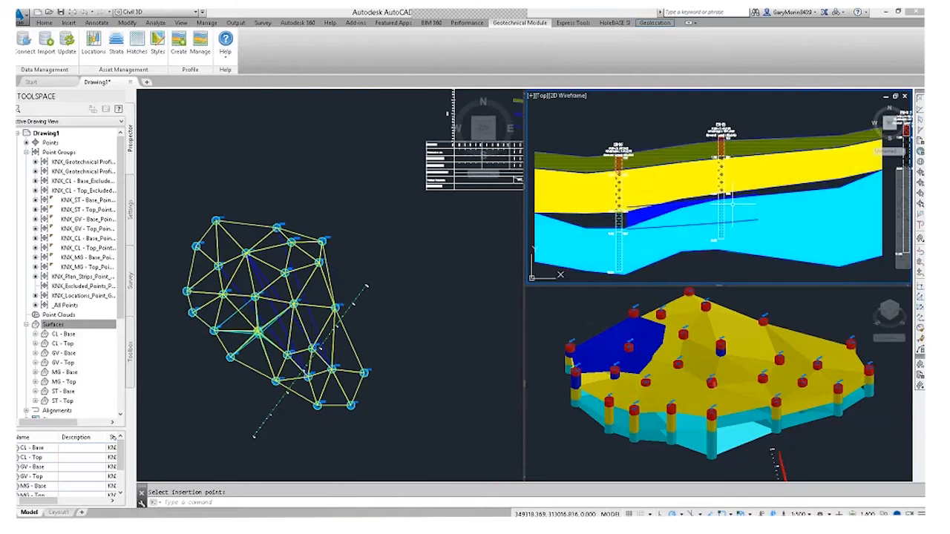
Stretch the alignment's northeast end to a point just north of borehole BH18, deselect it and check its course past BH18
{"action": "left_click", "coordinate": [371, 288]}
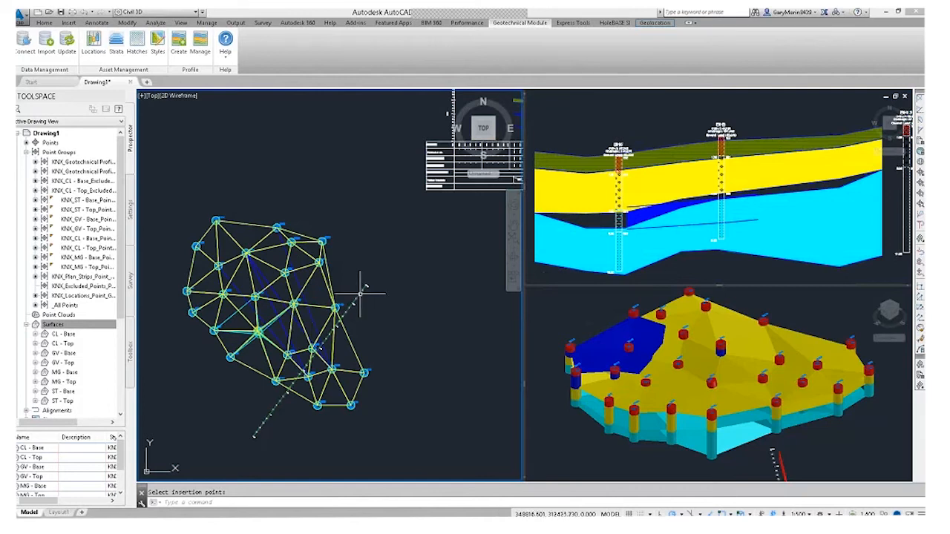
{"action": "left_click", "coordinate": [350, 306]}
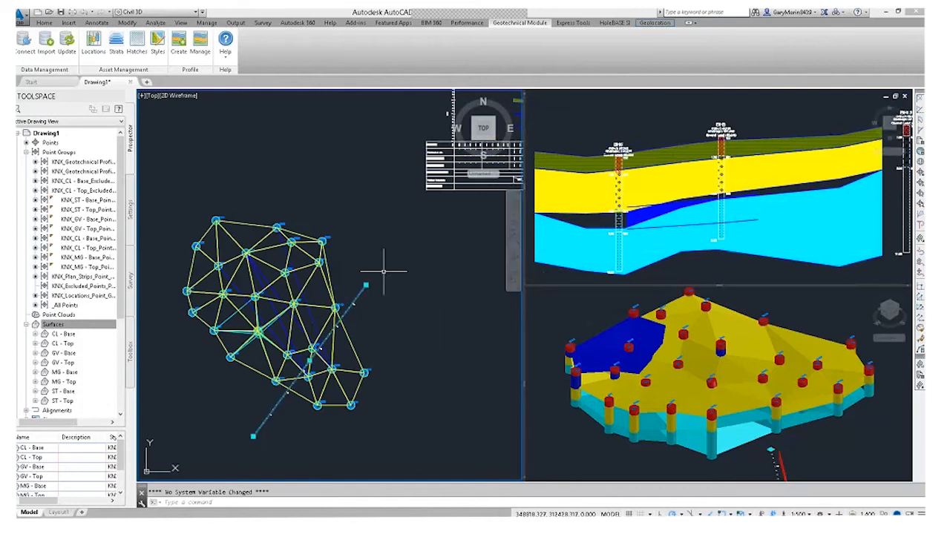
{"action": "left_click", "coordinate": [366, 285]}
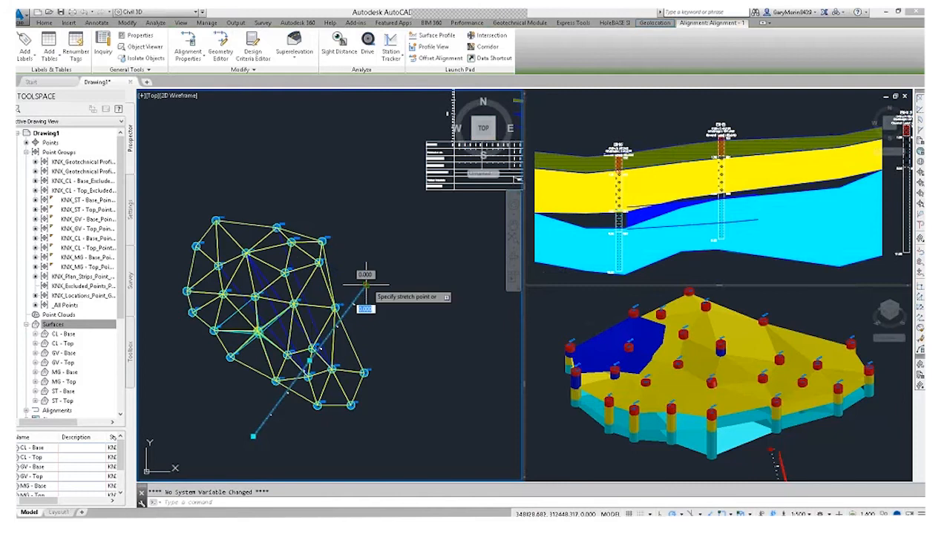
{"action": "left_click", "coordinate": [280, 190]}
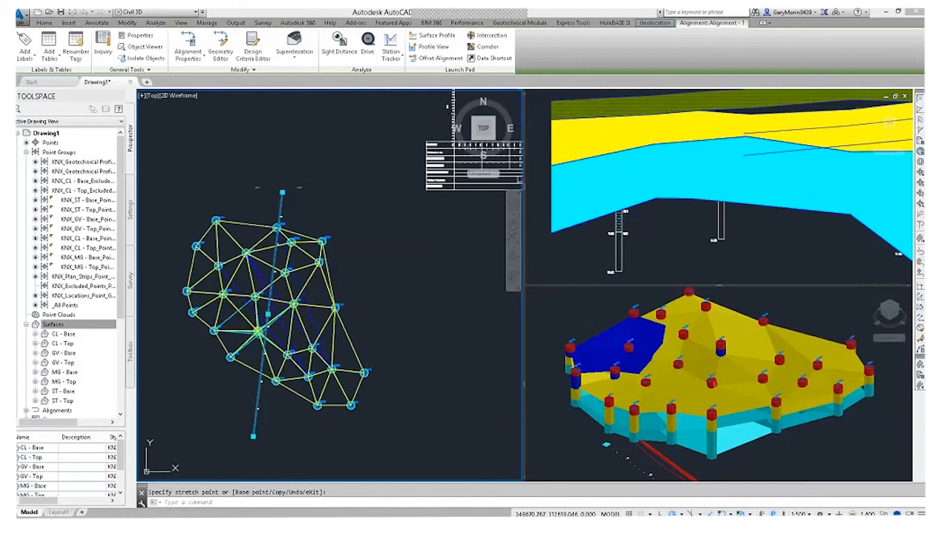
{"action": "key", "text": "Escape"}
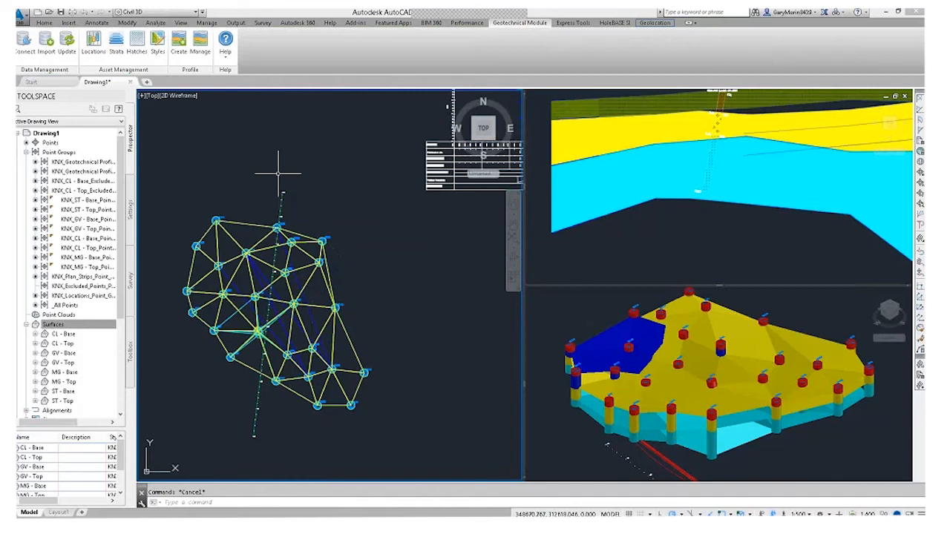
{"action": "scroll", "coordinate": [276, 236], "scroll_direction": "up", "scroll_amount": 2}
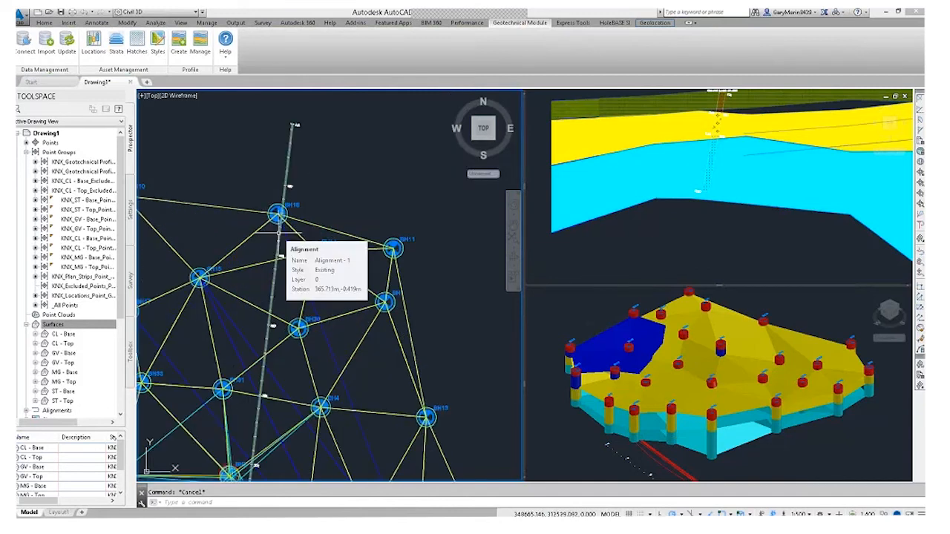
{"action": "scroll", "coordinate": [276, 235], "scroll_direction": "up", "scroll_amount": 4}
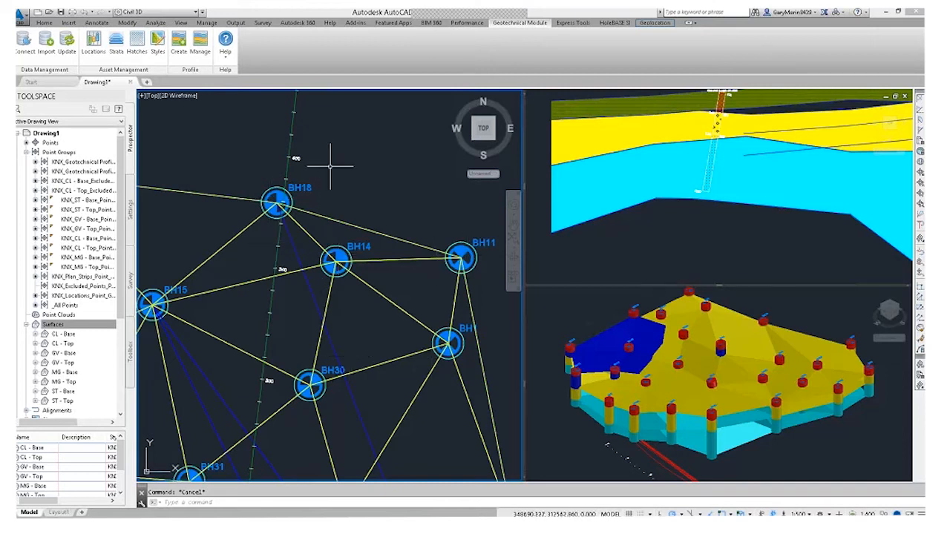
Open the style manager and review the Geology Code style group's settings for each location type
{"action": "mouse_move", "coordinate": [331, 166]}
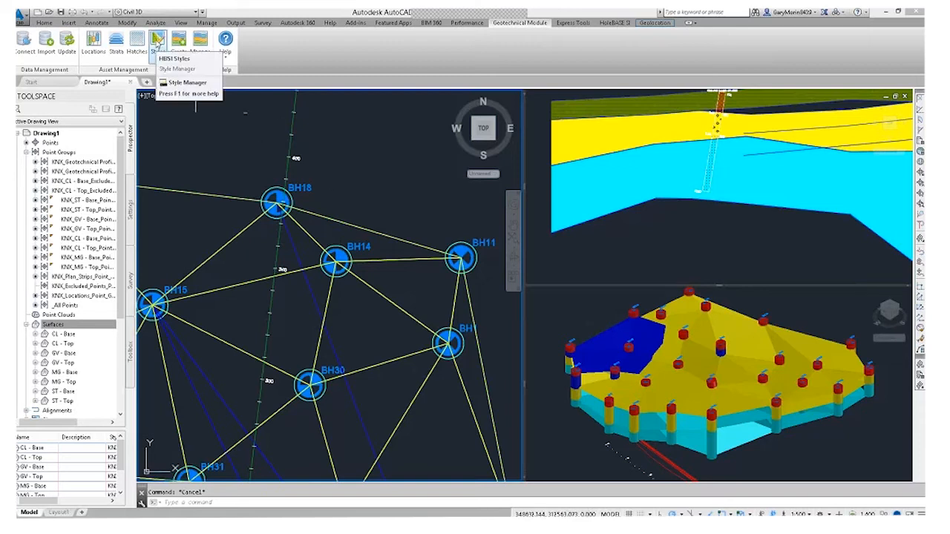
{"action": "left_click", "coordinate": [158, 43]}
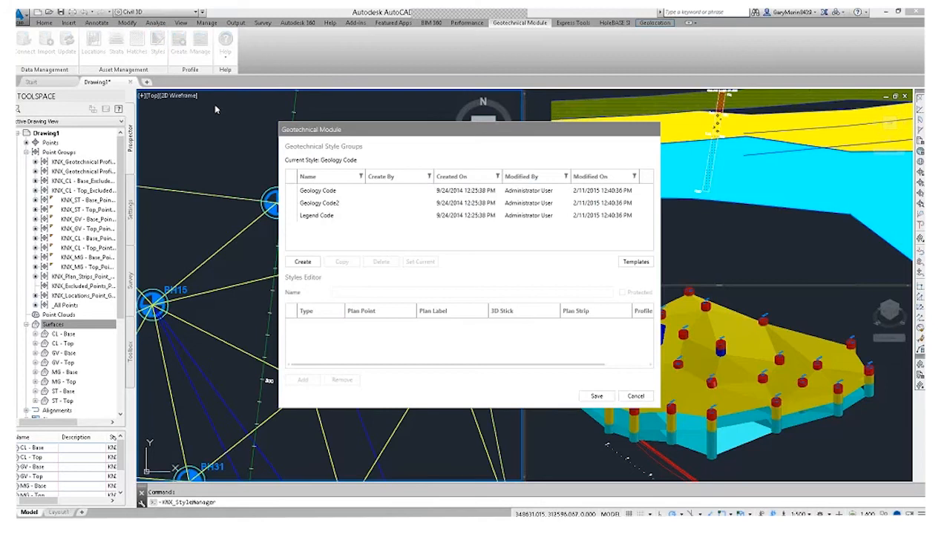
{"action": "left_click_drag", "start_coordinate": [361, 129], "coordinate": [278, 108]}
{"action": "left_click", "coordinate": [232, 171]}
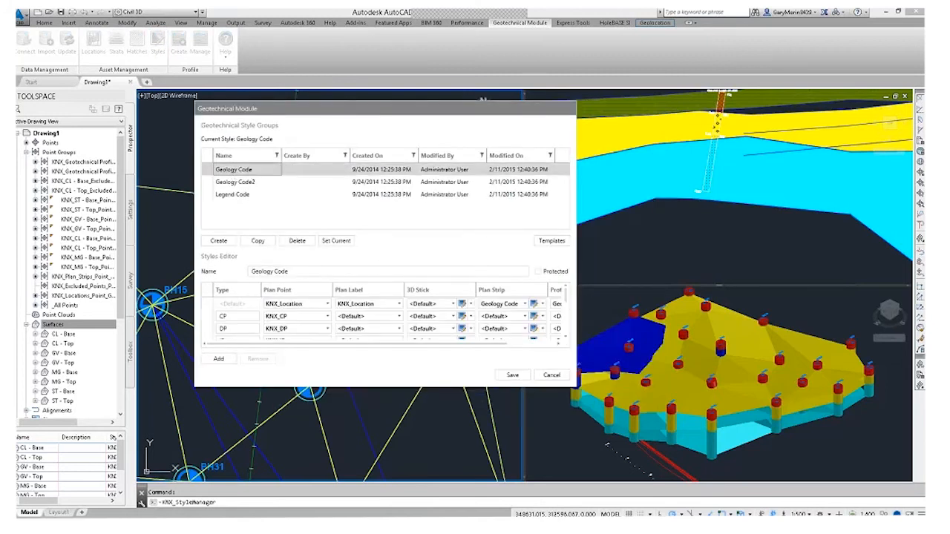
{"action": "left_click_drag", "start_coordinate": [567, 297], "coordinate": [567, 312]}
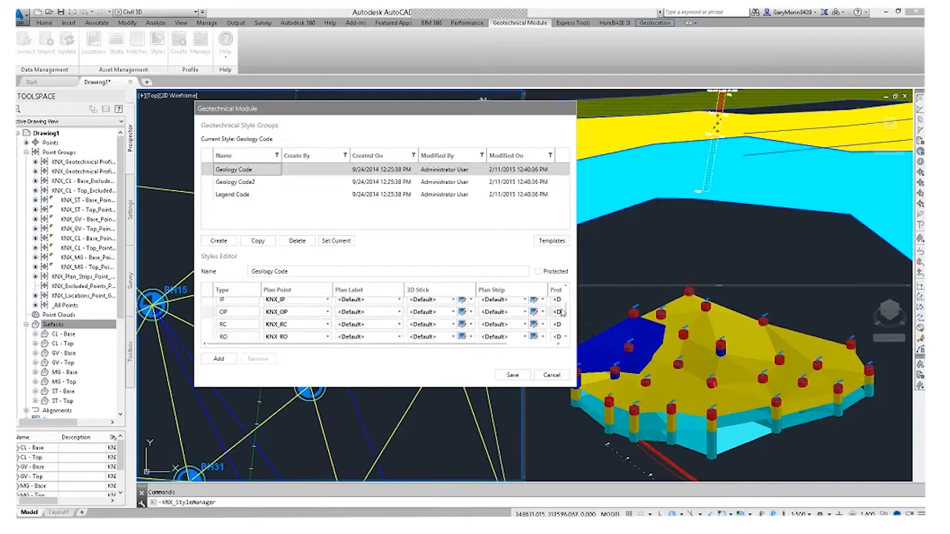
{"action": "left_click_drag", "start_coordinate": [569, 298], "coordinate": [568, 291]}
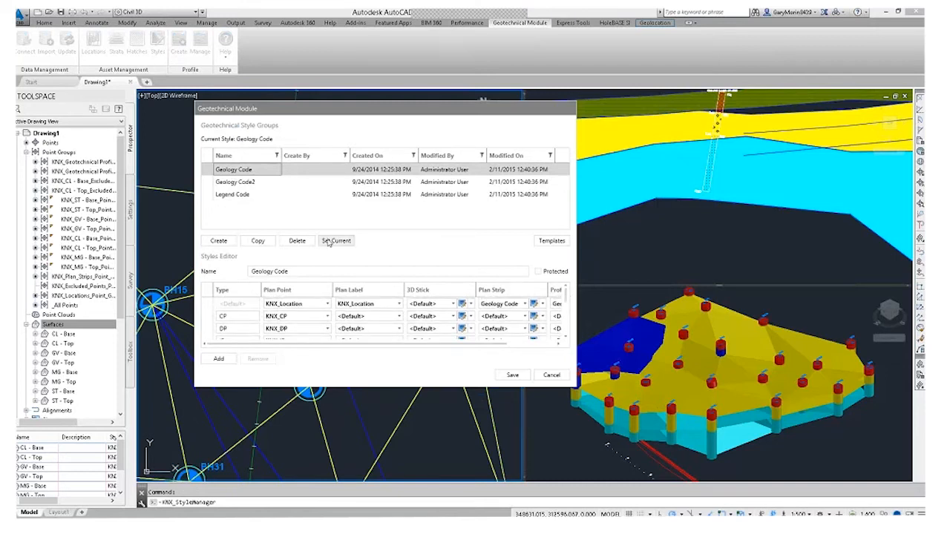
Create a style group named Simple and give it a new 3D stick style named 3 with a smaller diameter
{"action": "left_click", "coordinate": [219, 242]}
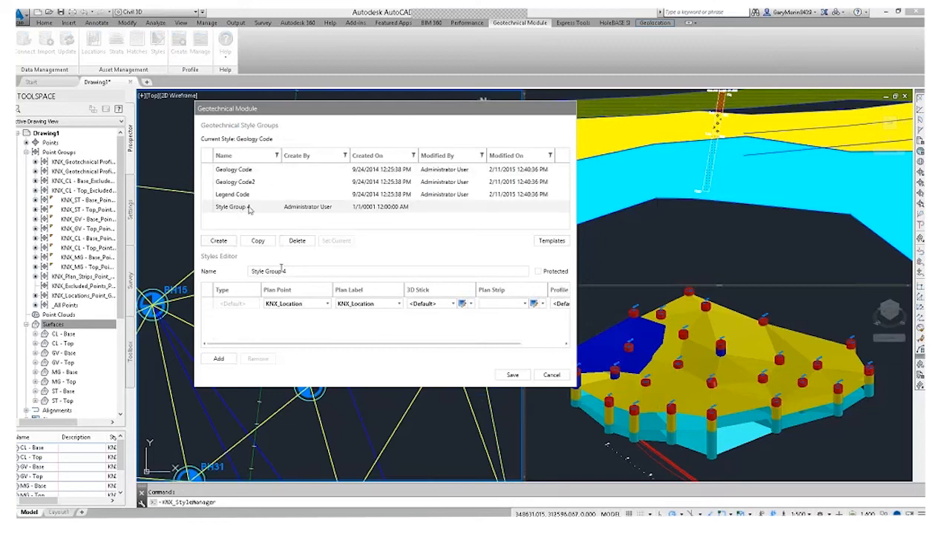
{"action": "type", "text": "Simple"}
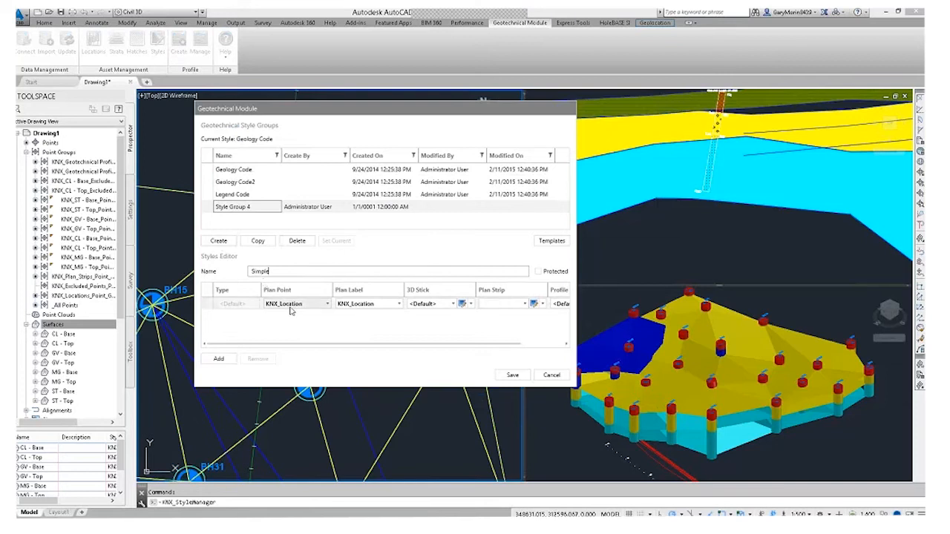
{"action": "left_click", "coordinate": [472, 305]}
{"action": "left_click", "coordinate": [482, 317]}
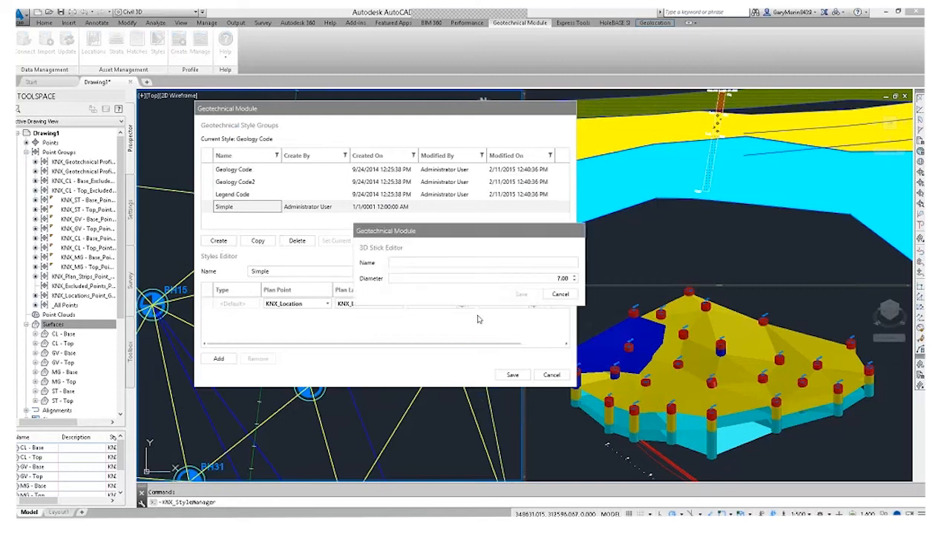
{"action": "type", "text": "3m"}
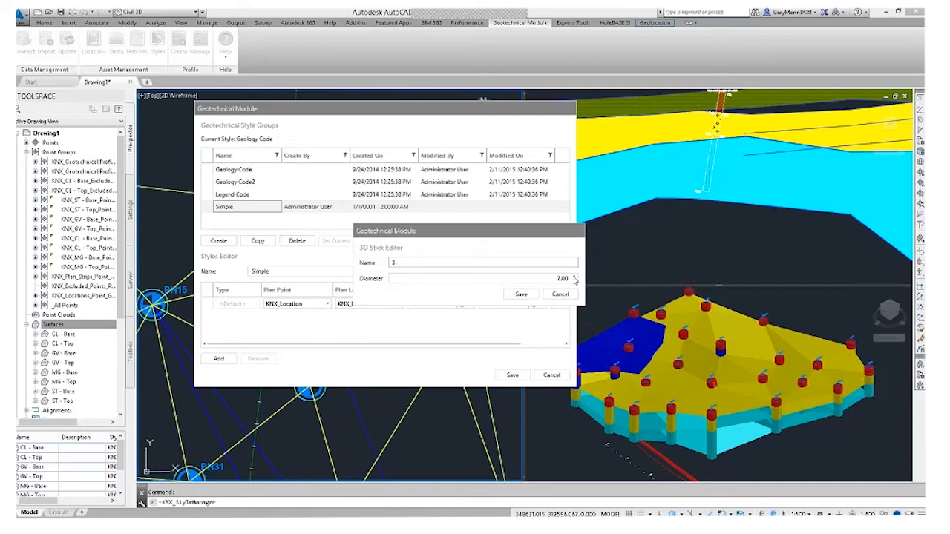
{"action": "double_click", "coordinate": [563, 279]}
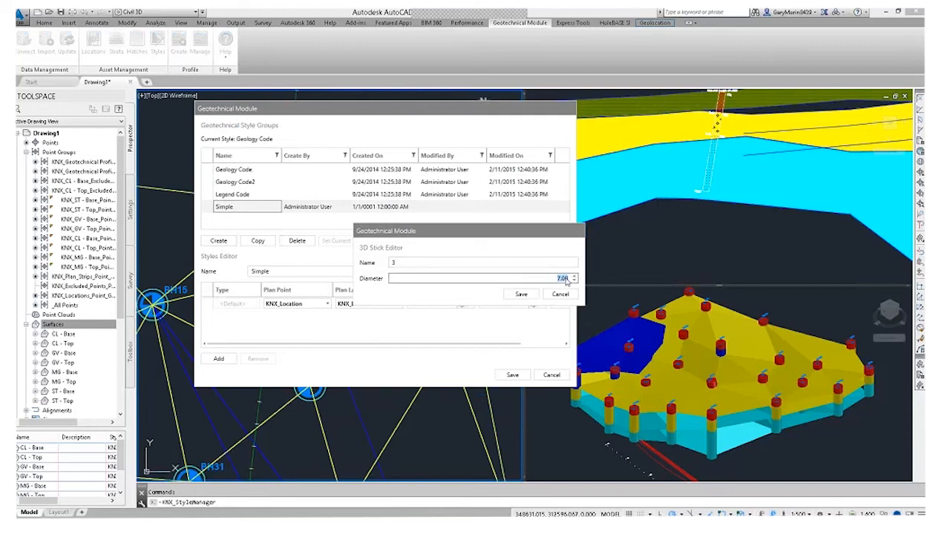
{"action": "left_click", "coordinate": [521, 294]}
Set the Simple group's plan strip to <Default> and save the style groups
{"action": "left_click", "coordinate": [490, 304]}
{"action": "left_click", "coordinate": [461, 304]}
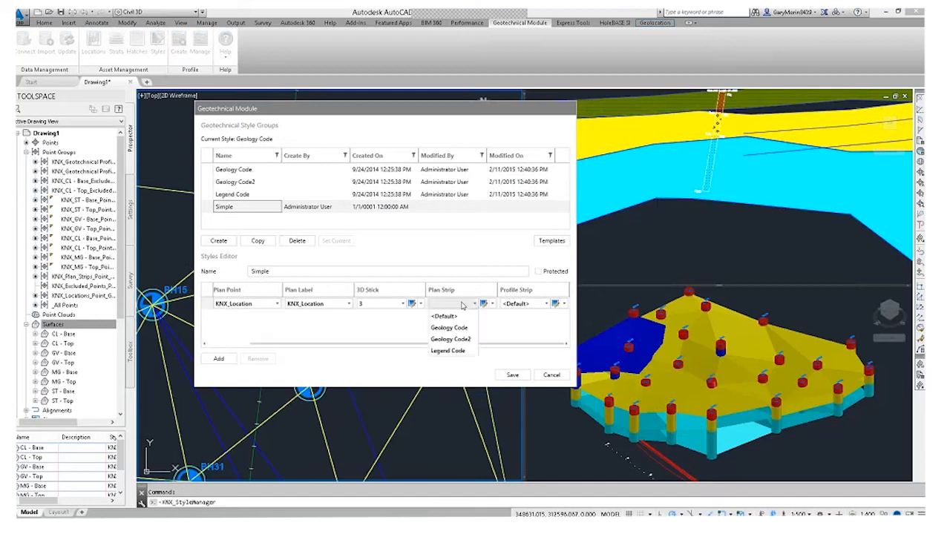
{"action": "left_click", "coordinate": [466, 317]}
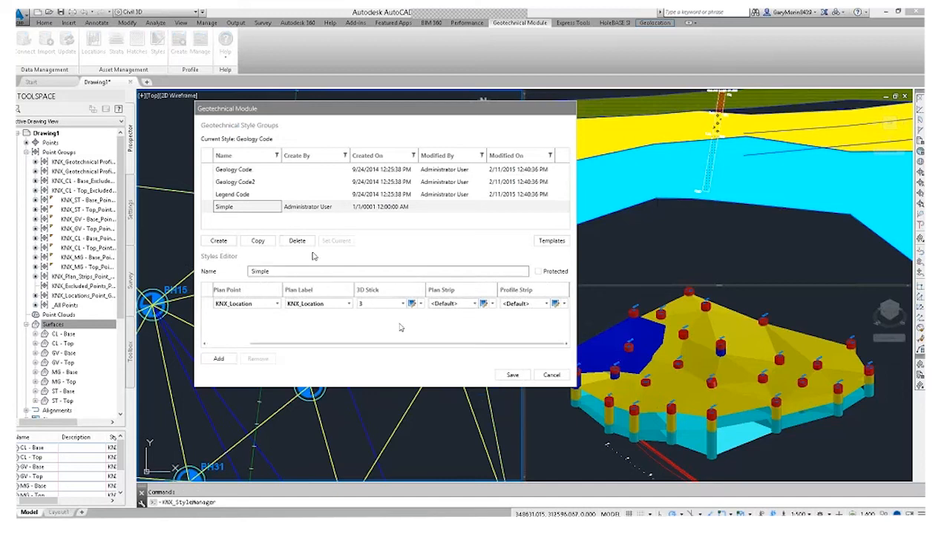
{"action": "left_click", "coordinate": [512, 375]}
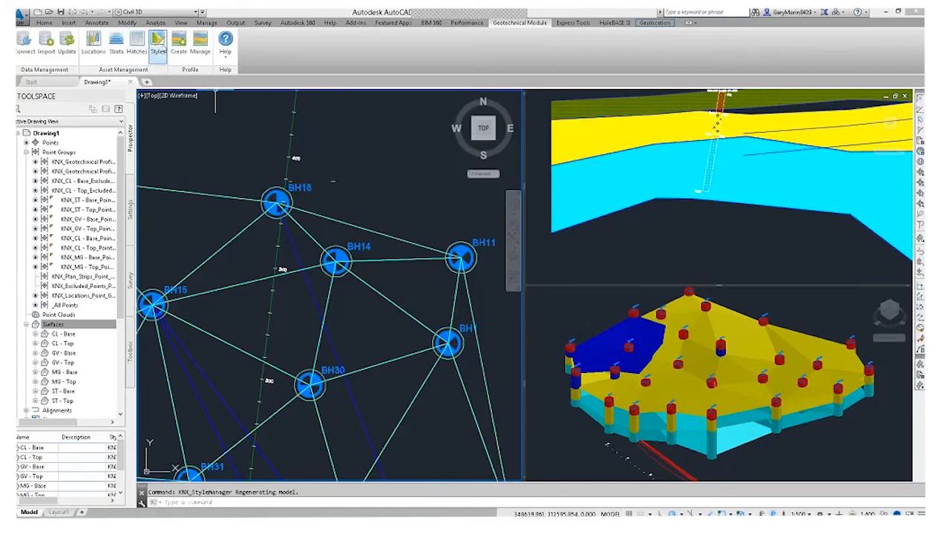
Reopen the style manager, make Simple the current style group, and close the manager
{"action": "left_click", "coordinate": [159, 44]}
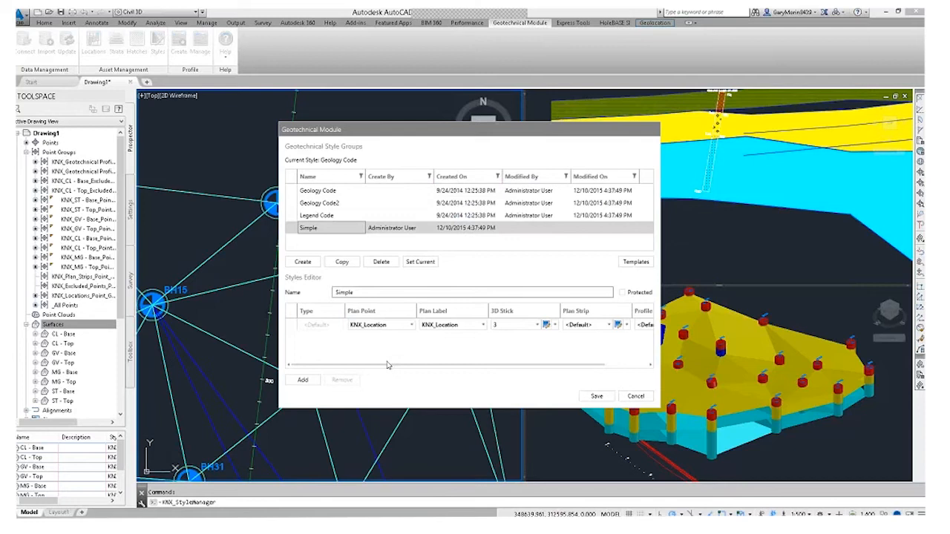
{"action": "left_click", "coordinate": [420, 262]}
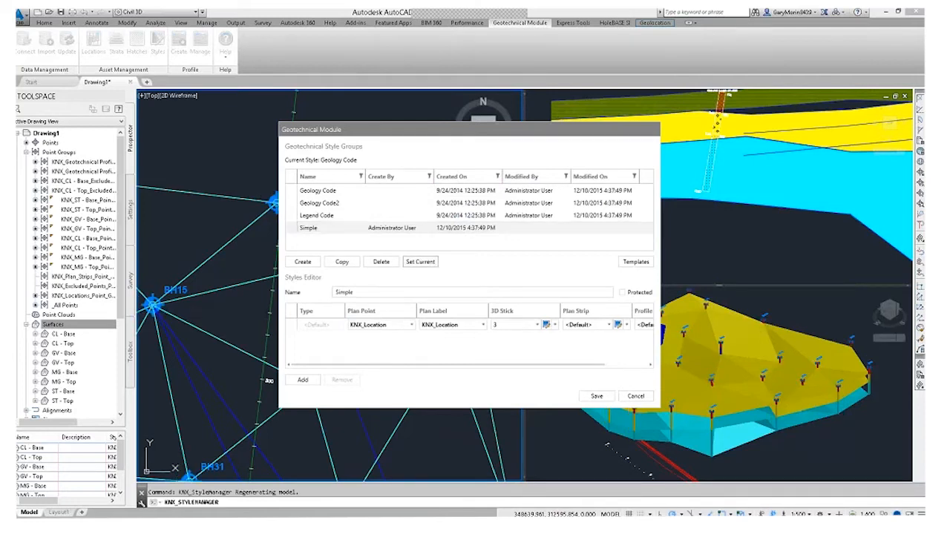
{"action": "left_click", "coordinate": [635, 396]}
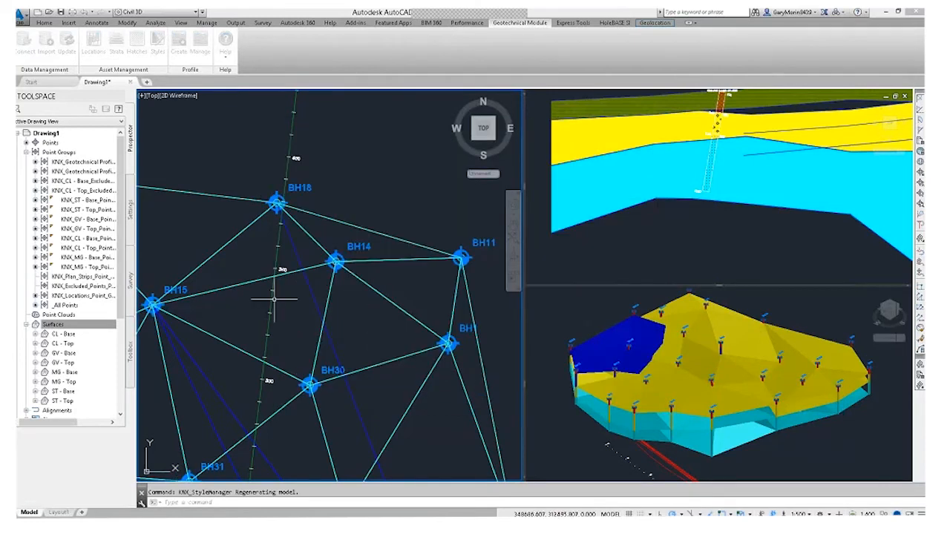
Examine the restyled borehole sticks and strata wireframe in a tilted 3D view around boreholes BH30, BH4 and BH32
{"action": "scroll", "coordinate": [312, 377], "scroll_direction": "down", "scroll_amount": 5}
{"action": "middle_click_drag", "start_coordinate": [313, 377], "coordinate": [345, 285], "text": "shift"}
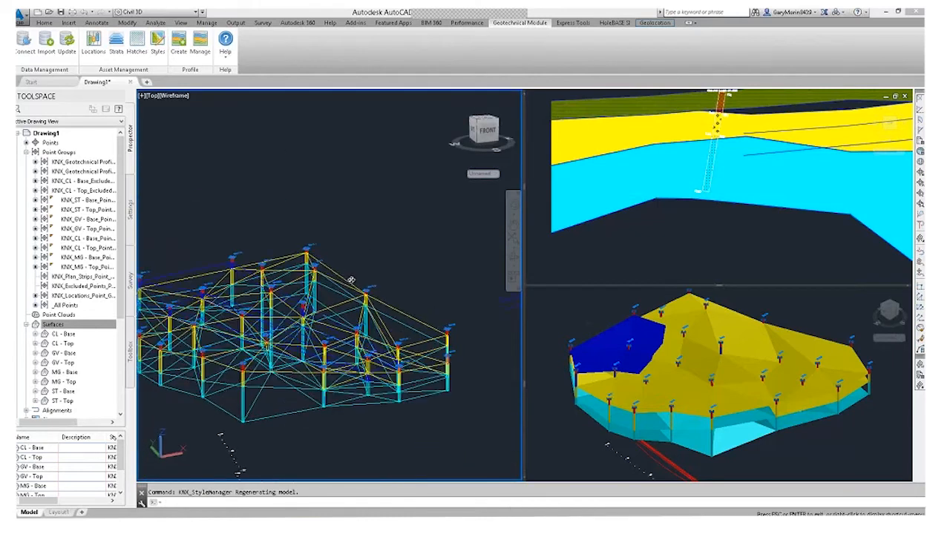
{"action": "scroll", "coordinate": [320, 349], "scroll_direction": "up", "scroll_amount": 5}
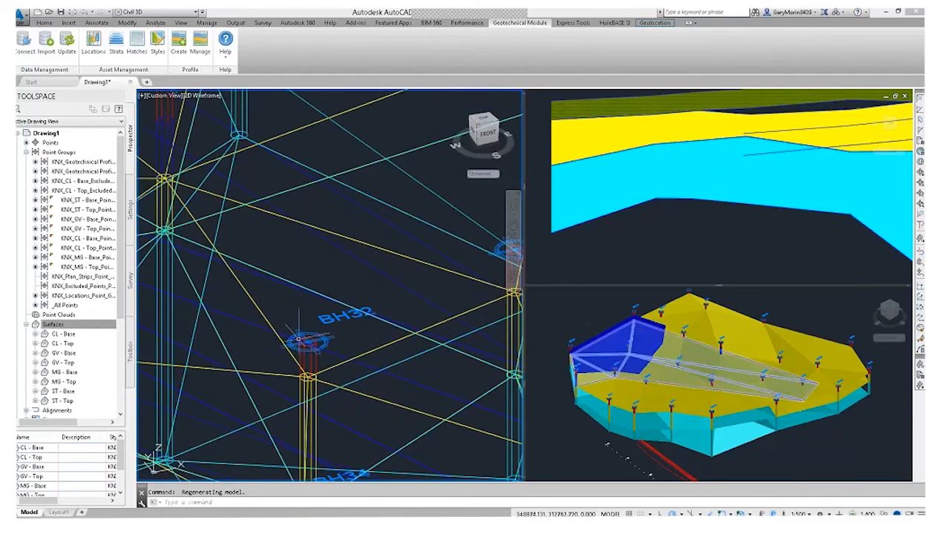
{"action": "scroll", "coordinate": [302, 328], "scroll_direction": "down", "scroll_amount": 2}
{"action": "middle_click_drag", "start_coordinate": [272, 303], "coordinate": [374, 333]}
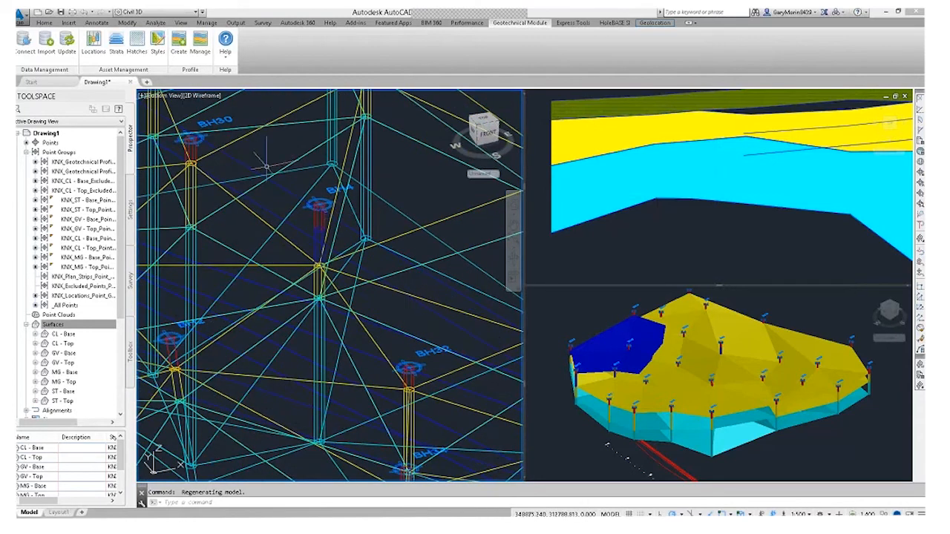
{"action": "middle_click_drag", "start_coordinate": [216, 159], "coordinate": [287, 172]}
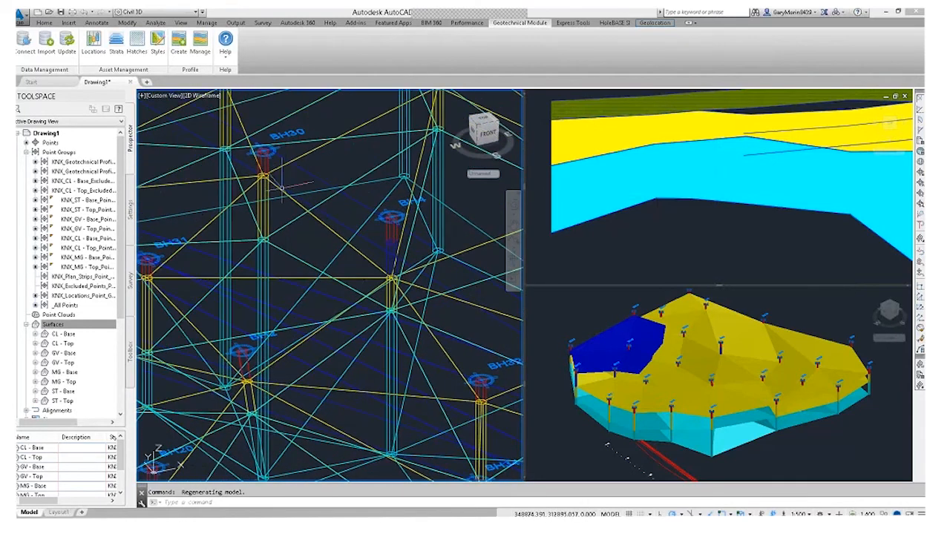
{"action": "scroll", "coordinate": [283, 184], "scroll_direction": "down", "scroll_amount": 2}
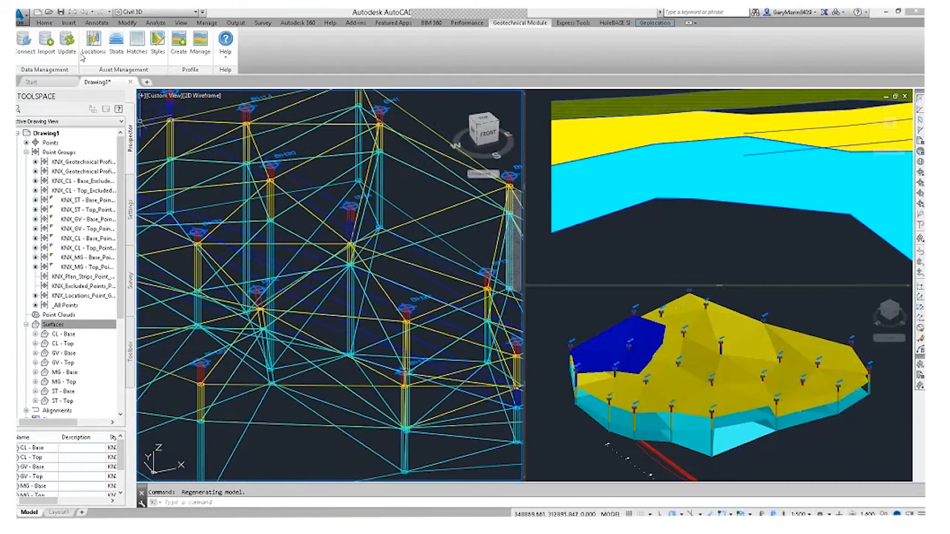
Add a location type CP to the Simple style group and set its plan point style to KNX_CP
{"action": "left_click", "coordinate": [116, 45]}
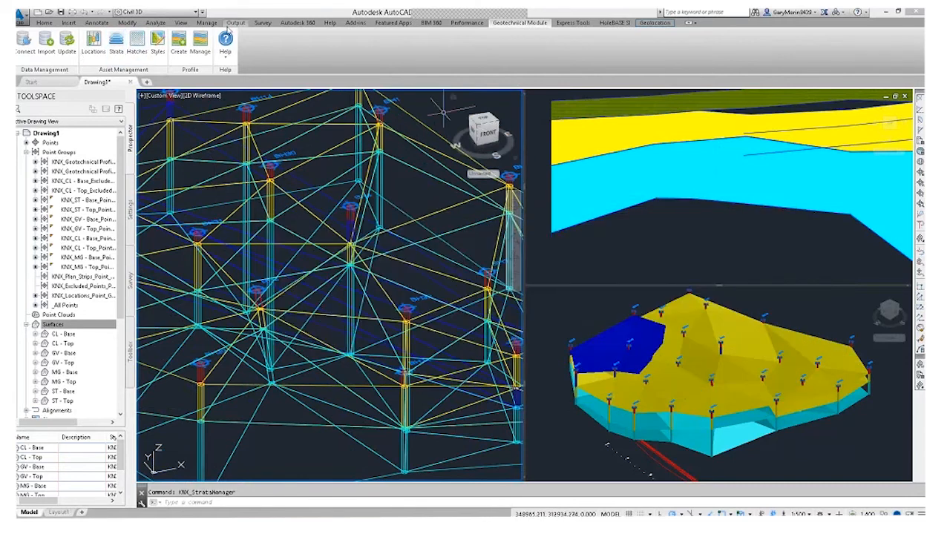
{"action": "left_click", "coordinate": [157, 44]}
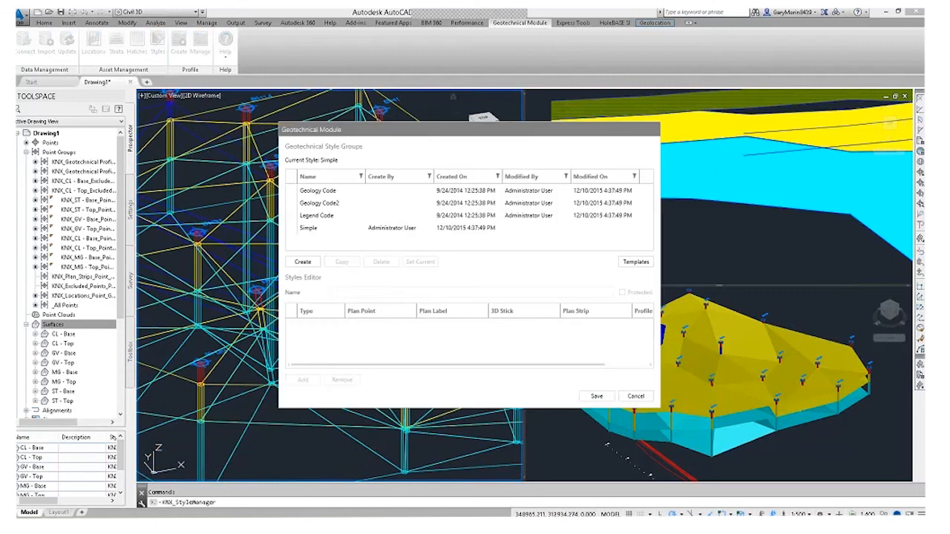
{"action": "left_click", "coordinate": [327, 228]}
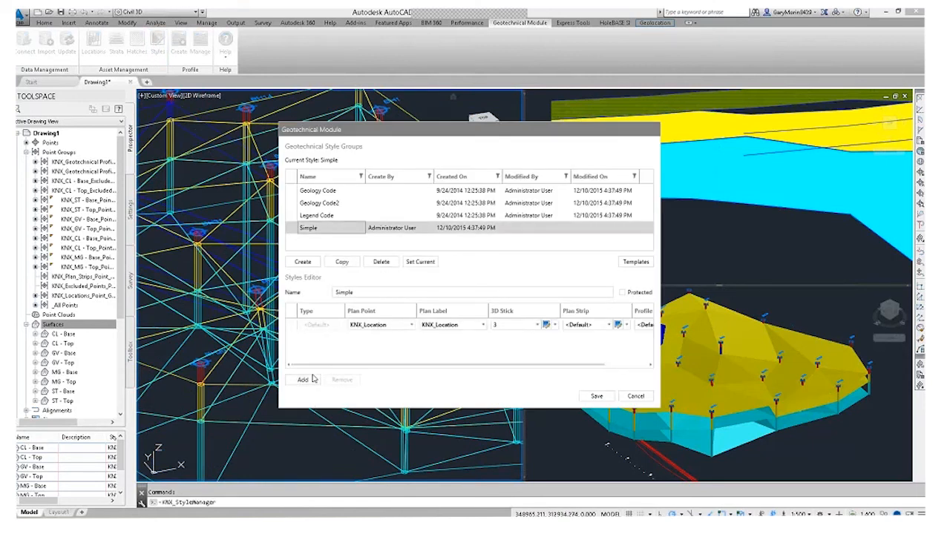
{"action": "left_click", "coordinate": [304, 377]}
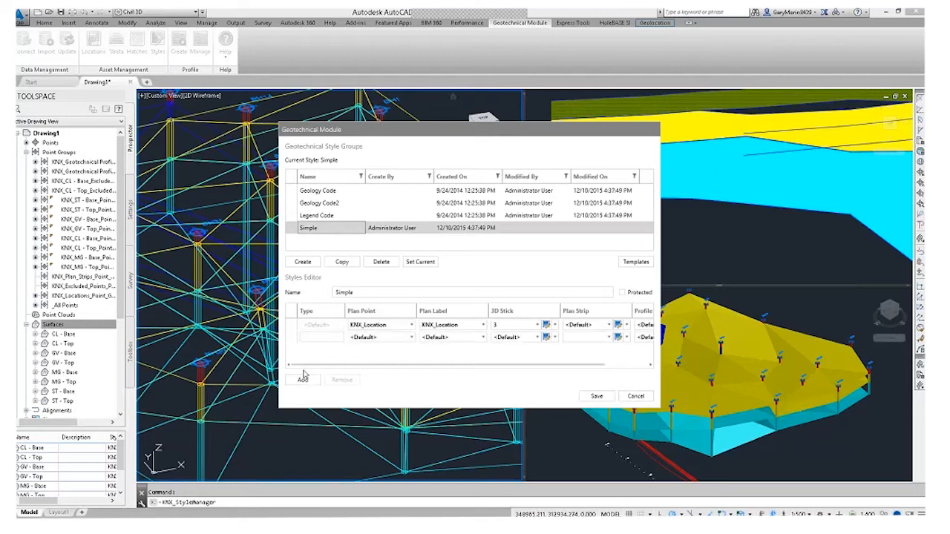
{"action": "left_click", "coordinate": [318, 338]}
{"action": "type", "text": "CP"}
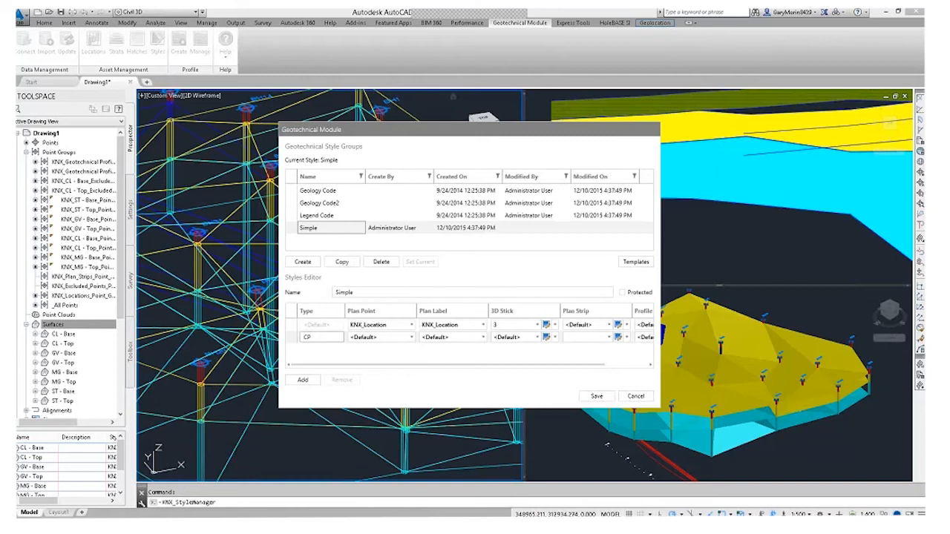
{"action": "left_click", "coordinate": [375, 337]}
{"action": "left_click", "coordinate": [410, 337]}
{"action": "left_click_drag", "start_coordinate": [411, 362], "coordinate": [410, 384]}
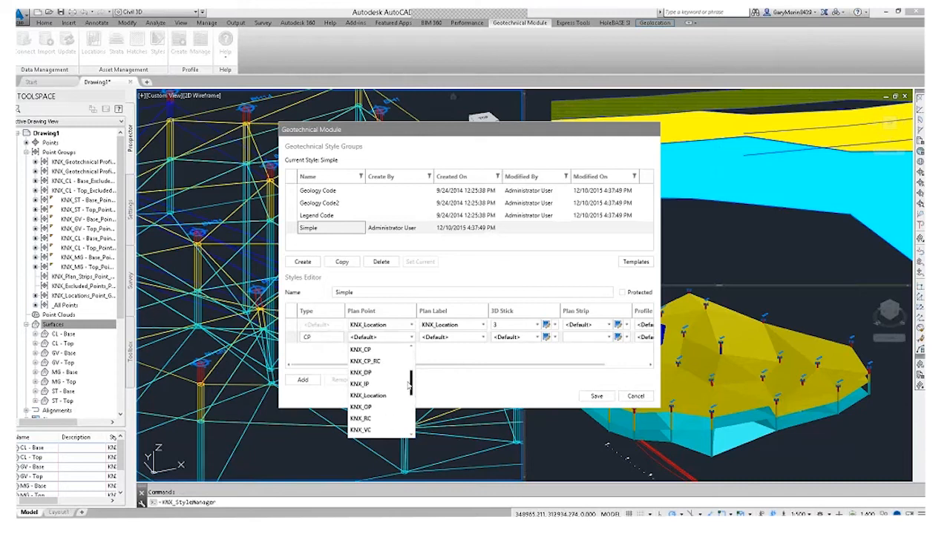
{"action": "left_click", "coordinate": [368, 349]}
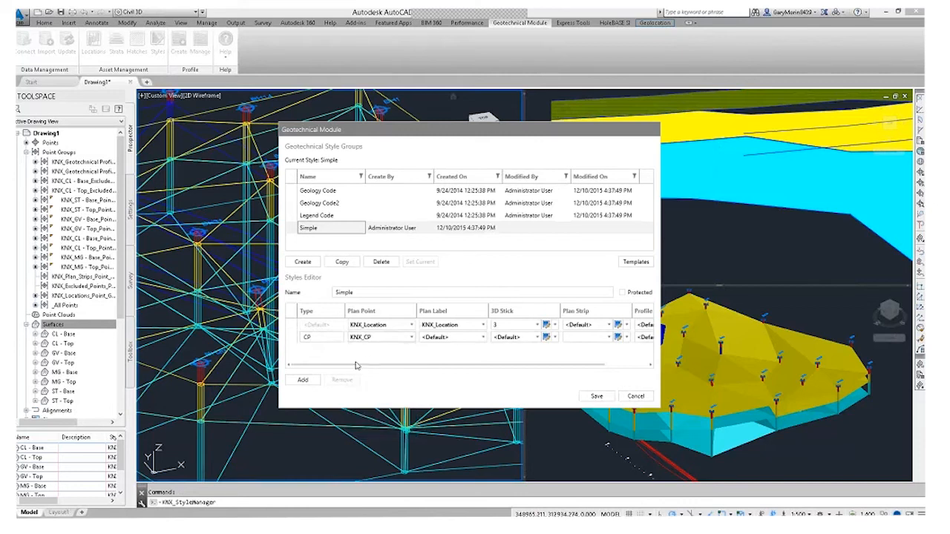
Create a 3D stick style named 6 with its own diameter for the CP type, and save the style groups
{"action": "left_click", "coordinate": [539, 337]}
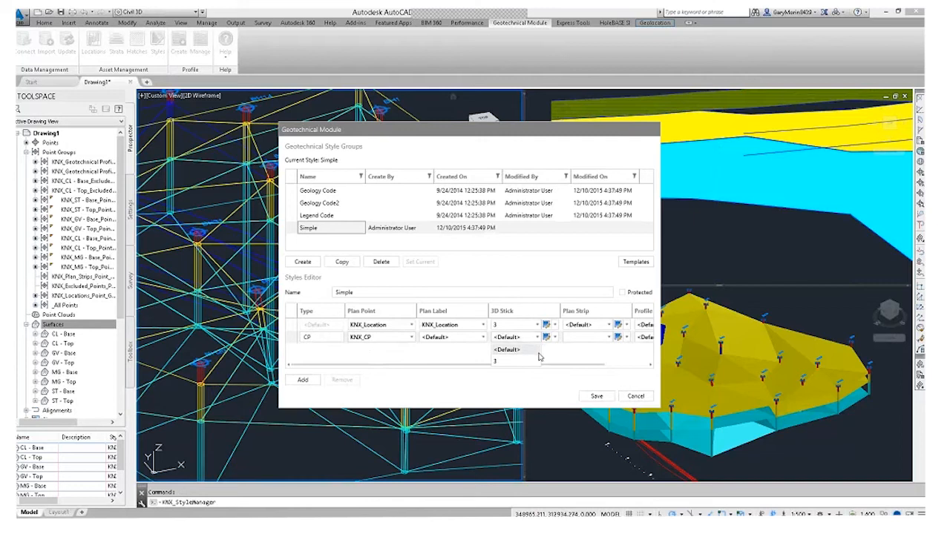
{"action": "left_click", "coordinate": [555, 337]}
{"action": "left_click", "coordinate": [555, 338]}
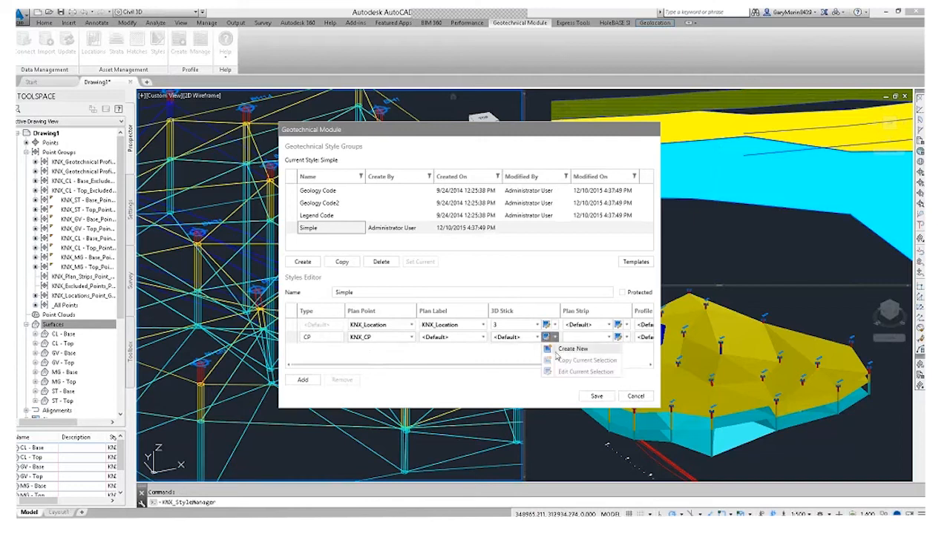
{"action": "left_click", "coordinate": [558, 350]}
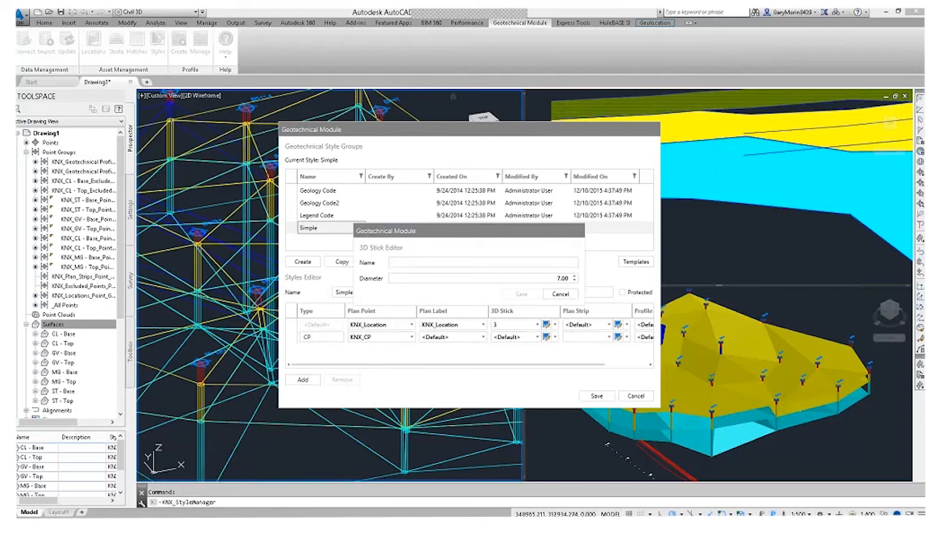
{"action": "left_click", "coordinate": [466, 263]}
{"action": "type", "text": "6"}
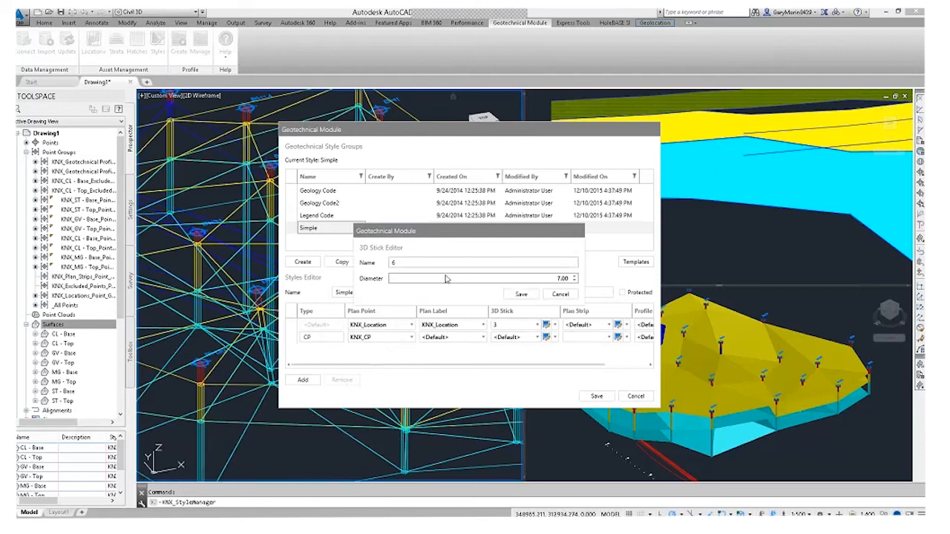
{"action": "double_click", "coordinate": [562, 278]}
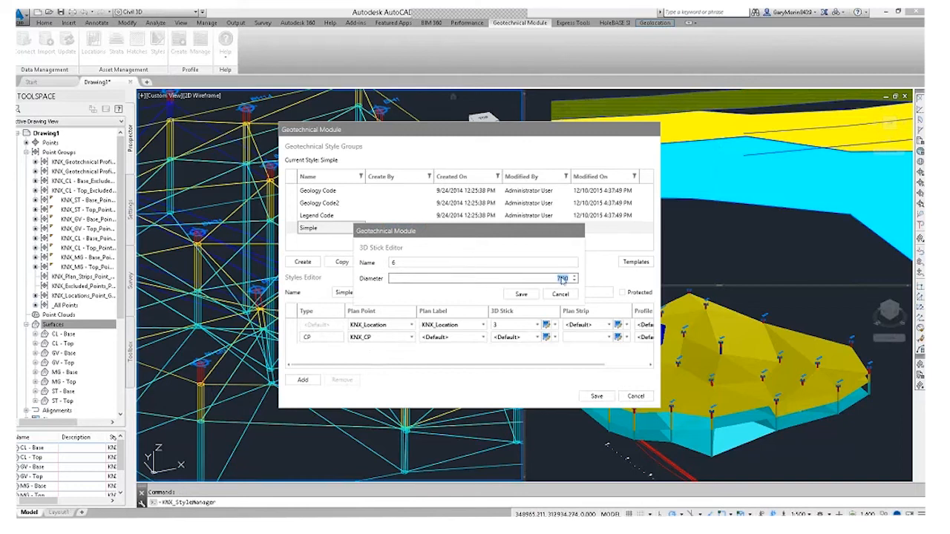
{"action": "left_click", "coordinate": [521, 293]}
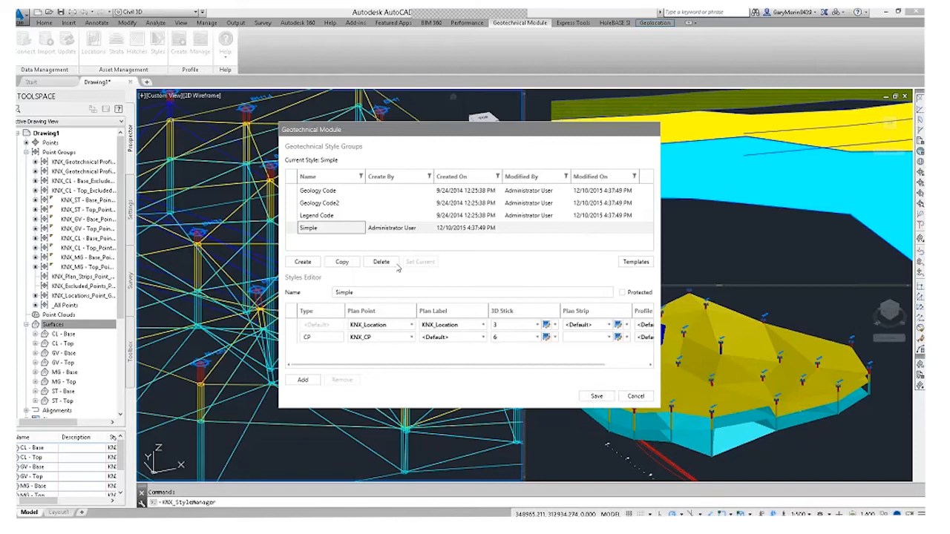
{"action": "left_click", "coordinate": [597, 402]}
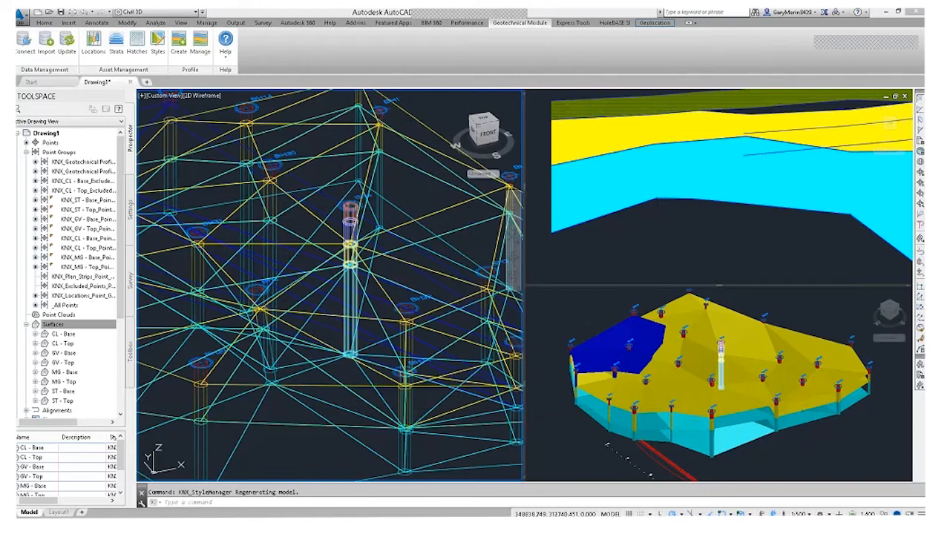
Filter the geotechnical hatches by the name GV and select the GV hatch for editing
{"action": "scroll", "coordinate": [353, 342], "scroll_direction": "down", "scroll_amount": 4}
{"action": "middle_click_drag", "start_coordinate": [313, 387], "coordinate": [364, 418], "text": "shift"}
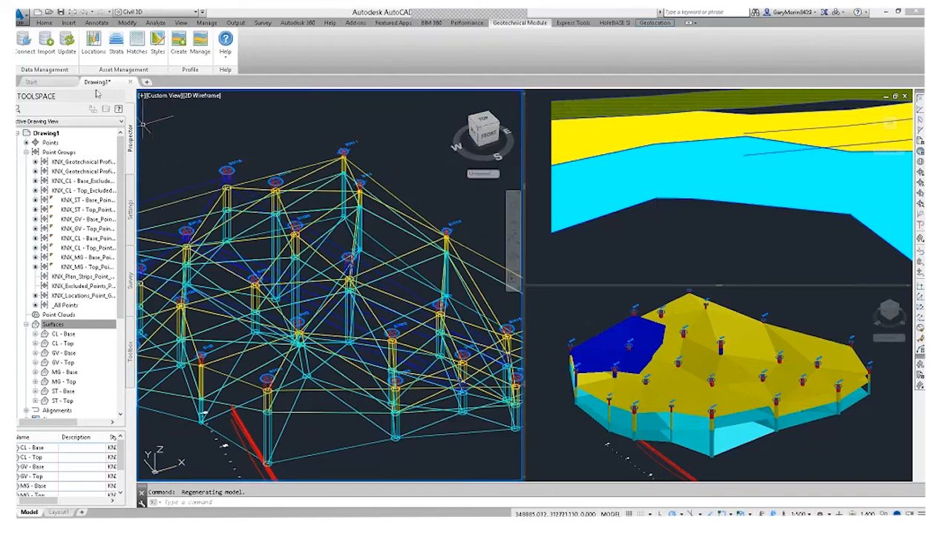
{"action": "left_click", "coordinate": [137, 44]}
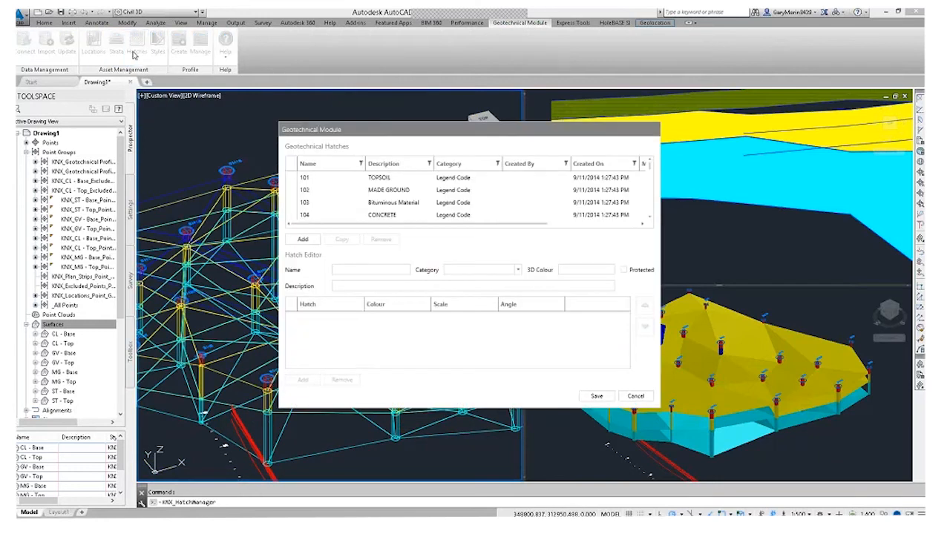
{"action": "left_click", "coordinate": [361, 163]}
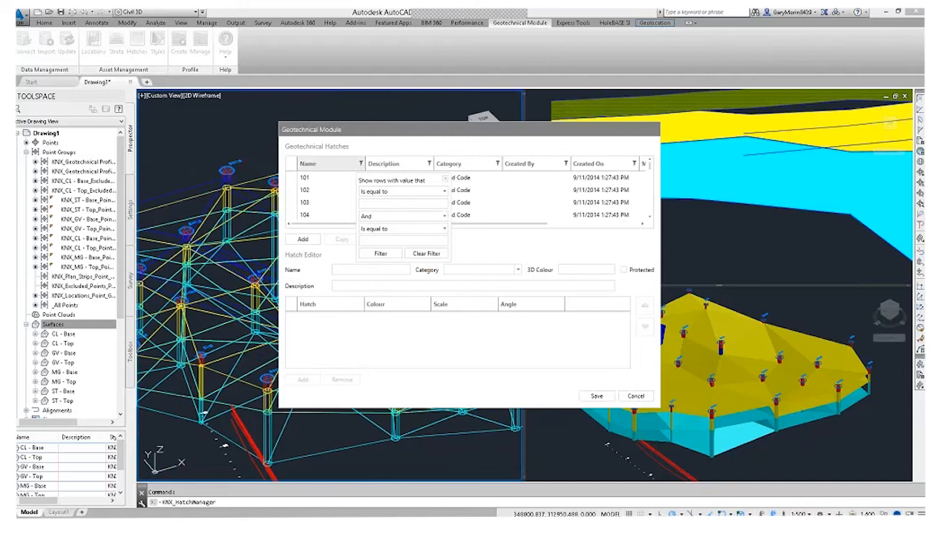
{"action": "left_click", "coordinate": [369, 203]}
{"action": "type", "text": "GV"}
{"action": "left_click", "coordinate": [384, 253]}
{"action": "left_click", "coordinate": [311, 180]}
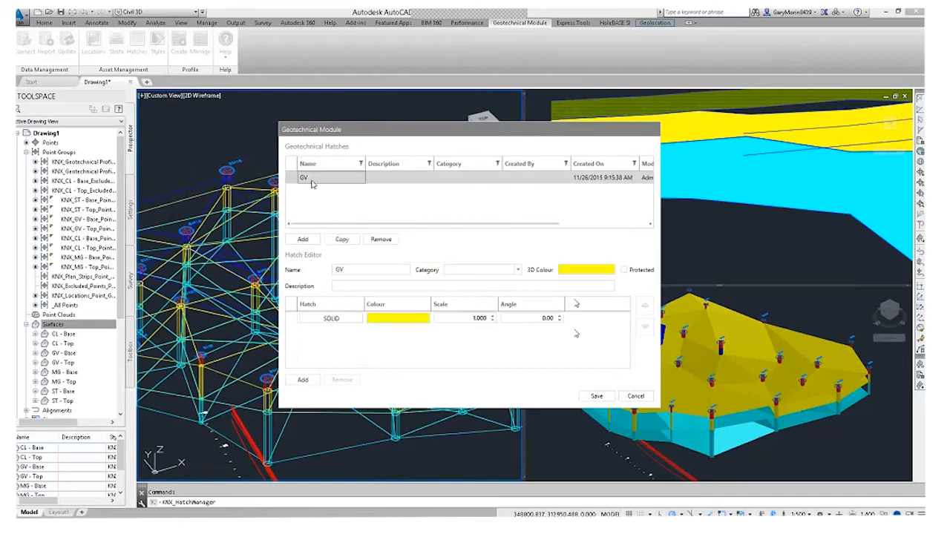
Set both the GV hatch's 3D colour and its existing hatch layer's colour to orange, index colour 40
{"action": "left_click", "coordinate": [582, 272]}
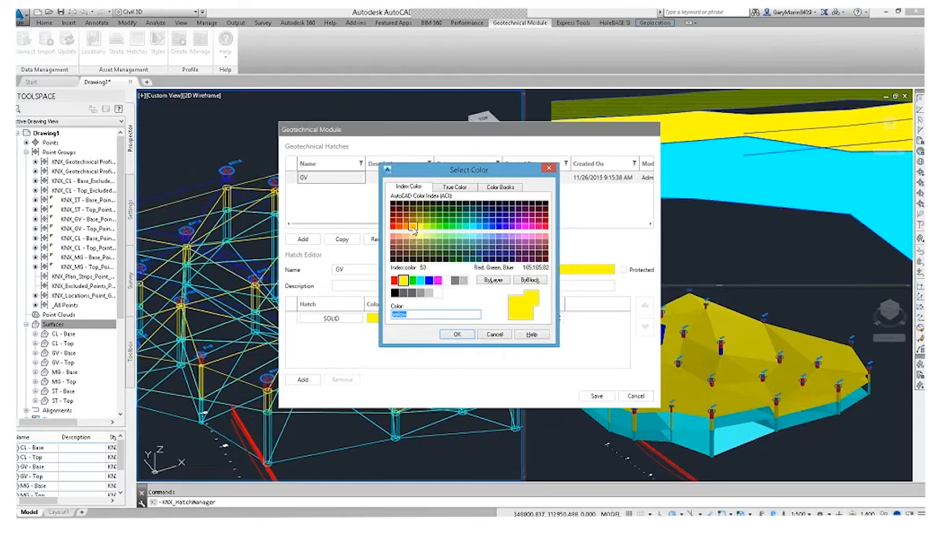
{"action": "left_click", "coordinate": [412, 226]}
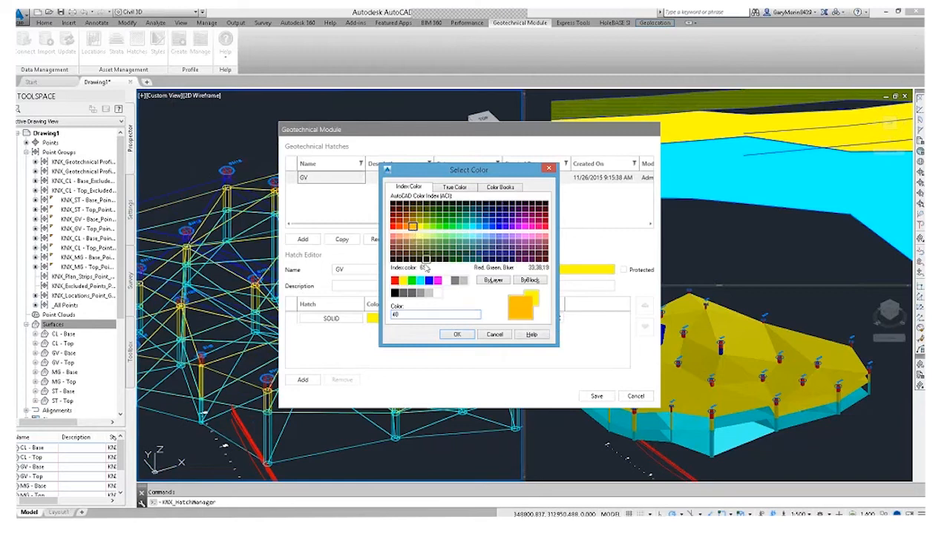
{"action": "left_click", "coordinate": [464, 335]}
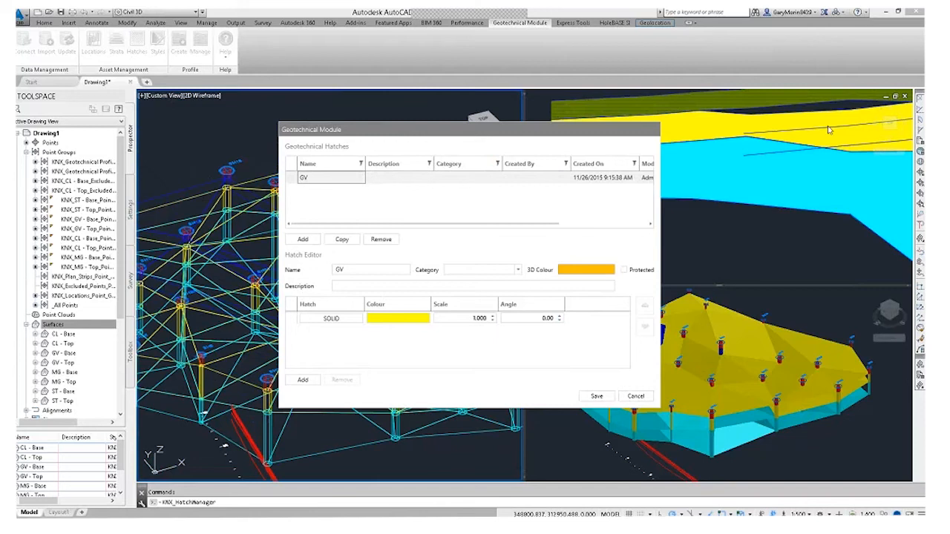
{"action": "left_click", "coordinate": [412, 321]}
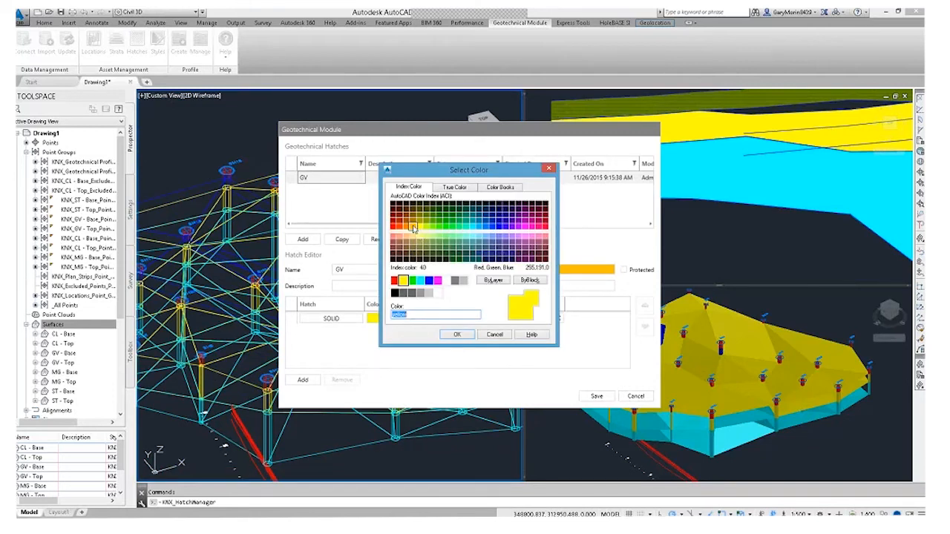
{"action": "left_click", "coordinate": [413, 228]}
{"action": "left_click", "coordinate": [454, 335]}
Change the GV hatch's orange layer to the ANSI31 pattern
{"action": "left_click", "coordinate": [336, 322]}
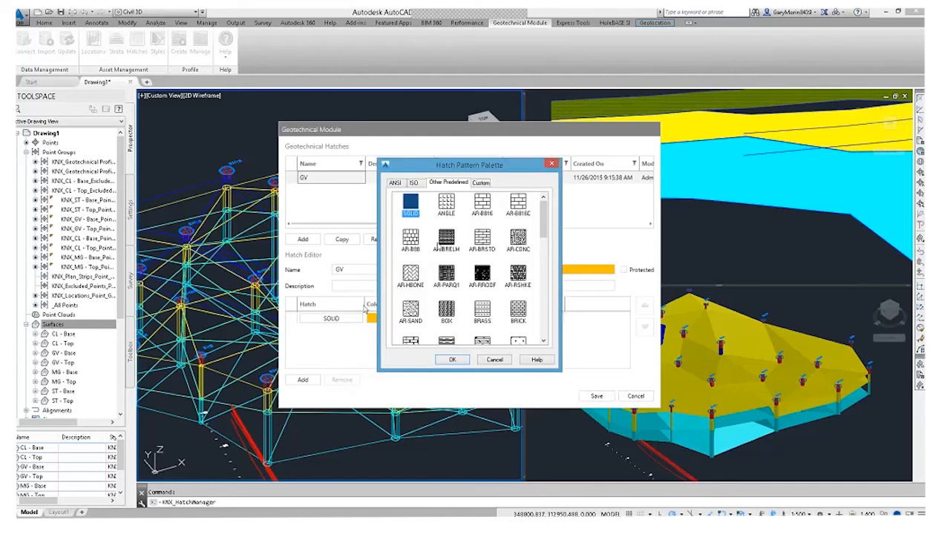
{"action": "left_click", "coordinate": [395, 183]}
{"action": "left_click", "coordinate": [409, 203]}
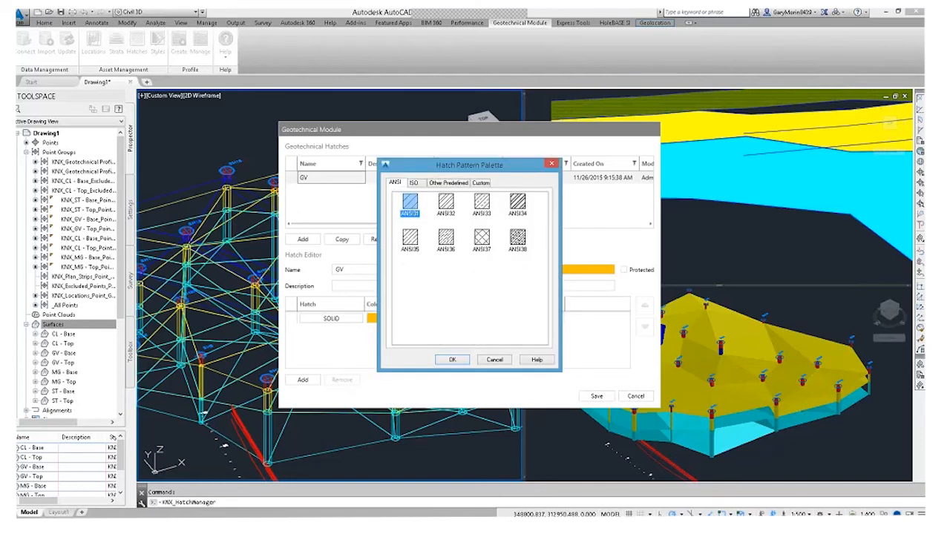
{"action": "left_click", "coordinate": [452, 359]}
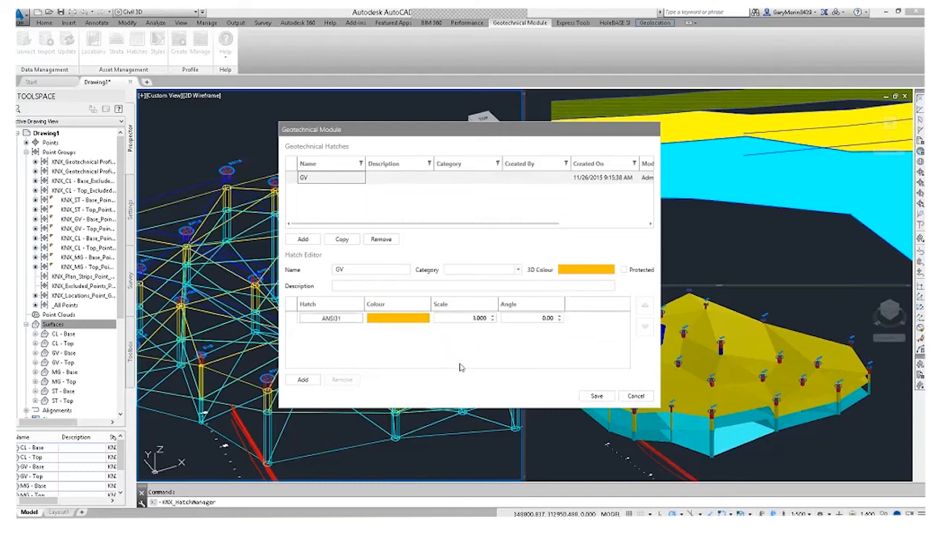
Add a second hatch layer to GV and give it the ANSI31 pattern
{"action": "left_click", "coordinate": [305, 379]}
{"action": "left_click", "coordinate": [342, 332]}
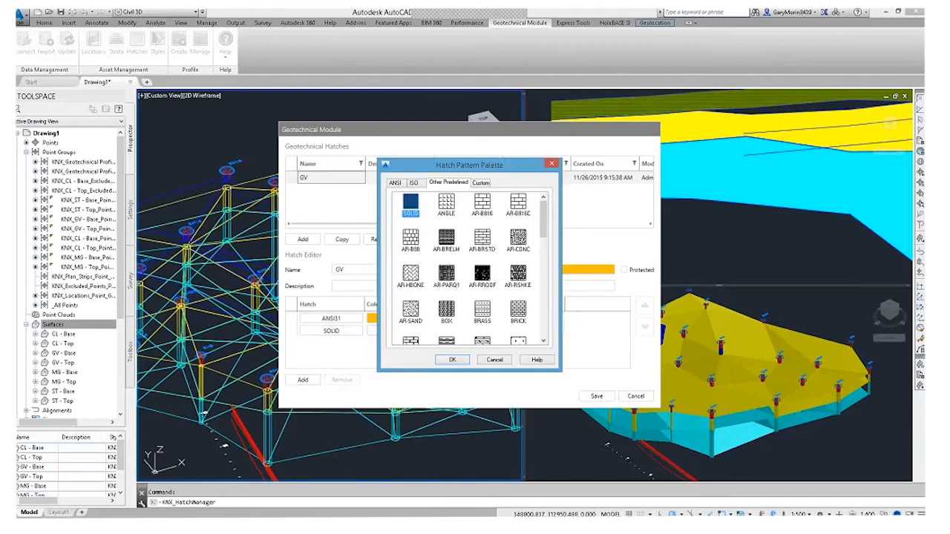
{"action": "left_click", "coordinate": [395, 183]}
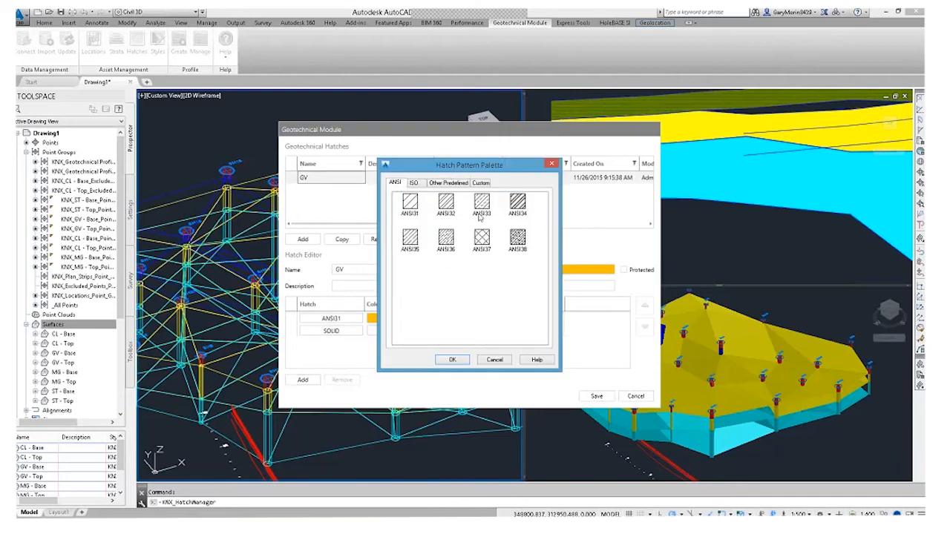
{"action": "left_click", "coordinate": [409, 205]}
{"action": "left_click", "coordinate": [453, 359]}
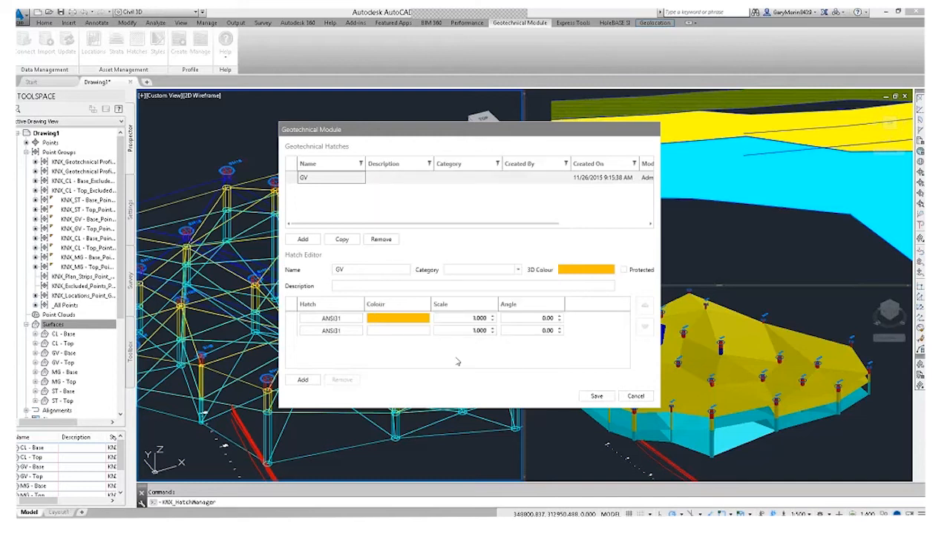
Set the second GV hatch layer's angle to 45 and its colour to bright red, and save the hatches
{"action": "left_click", "coordinate": [545, 332]}
{"action": "type", "text": "45"}
{"action": "left_click", "coordinate": [397, 330]}
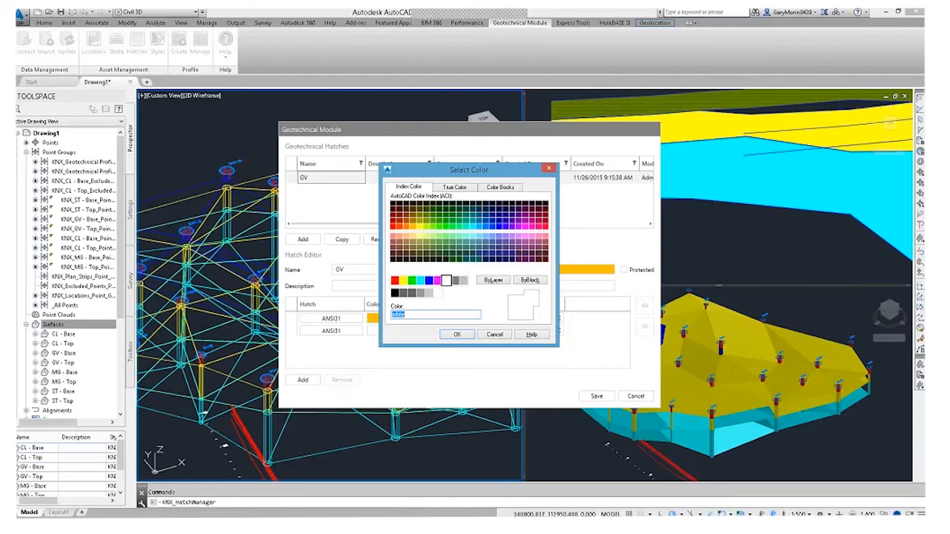
{"action": "left_click", "coordinate": [393, 228]}
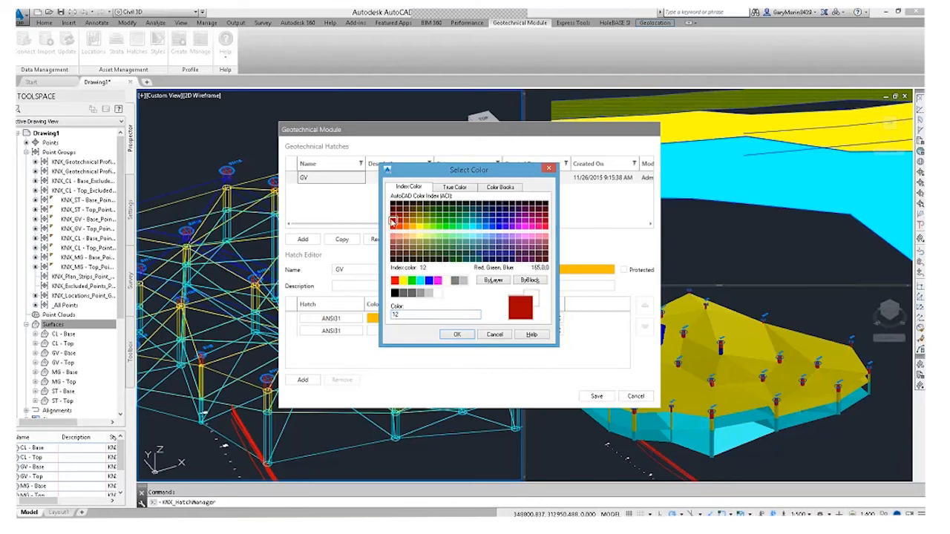
{"action": "left_click", "coordinate": [394, 227]}
{"action": "left_click", "coordinate": [459, 335]}
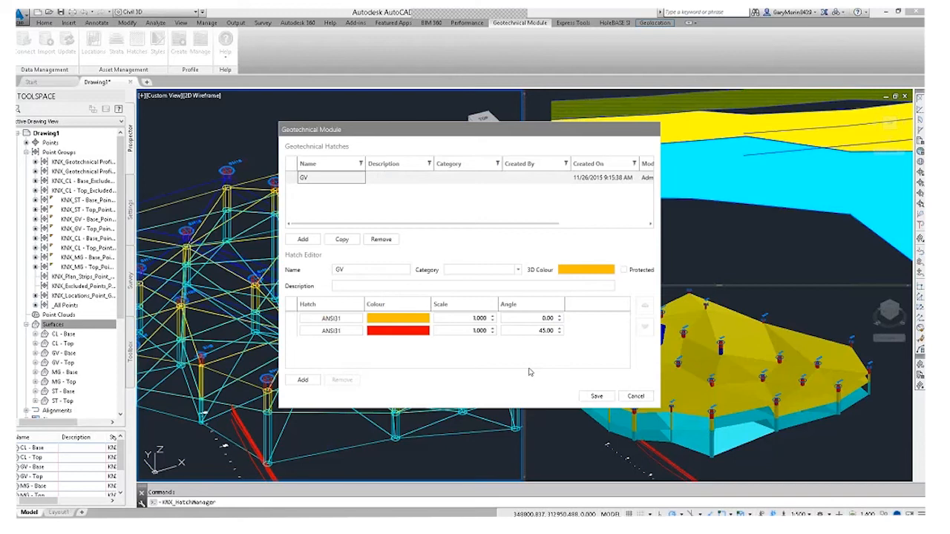
{"action": "left_click", "coordinate": [597, 396]}
Delete the upper profile view with the solid yellow and cyan strata, together with its data bands
{"action": "scroll", "coordinate": [655, 178], "scroll_direction": "down", "scroll_amount": 5}
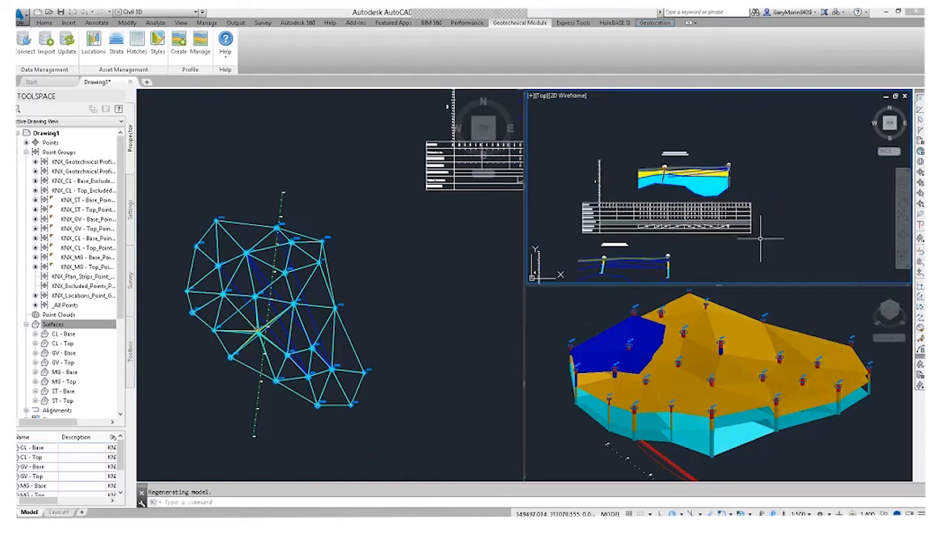
{"action": "left_click", "coordinate": [784, 256]}
{"action": "left_click", "coordinate": [570, 140]}
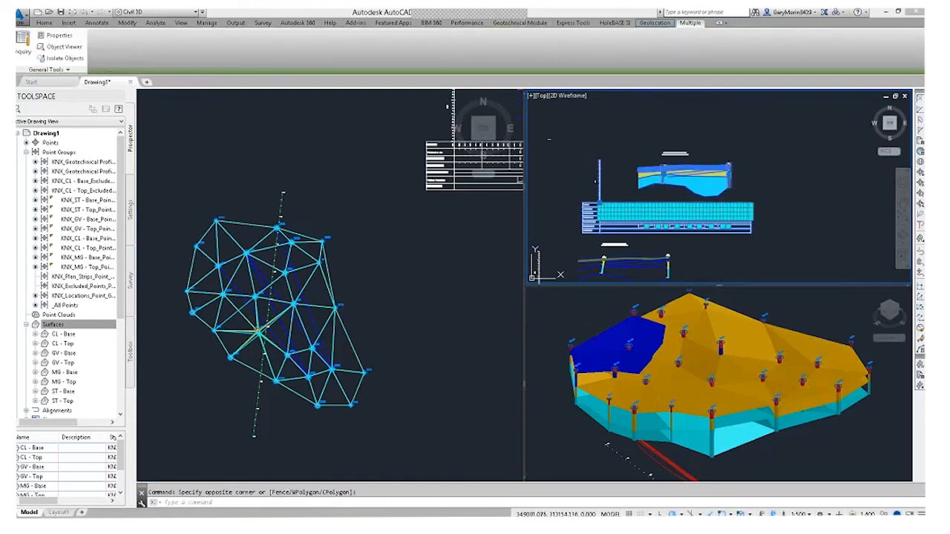
{"action": "key", "text": "Delete"}
Create a 5x Exaggeration geotechnical profile view along Alignment - 1 with all four strata hatched, Simple location style and a dynamic 20 m buffer
{"action": "left_click", "coordinate": [178, 44]}
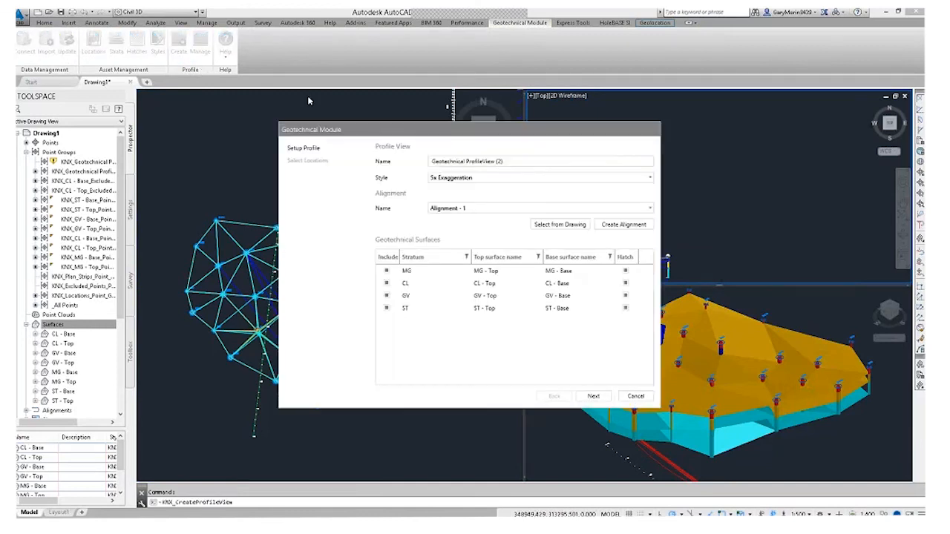
{"action": "left_click", "coordinate": [598, 396]}
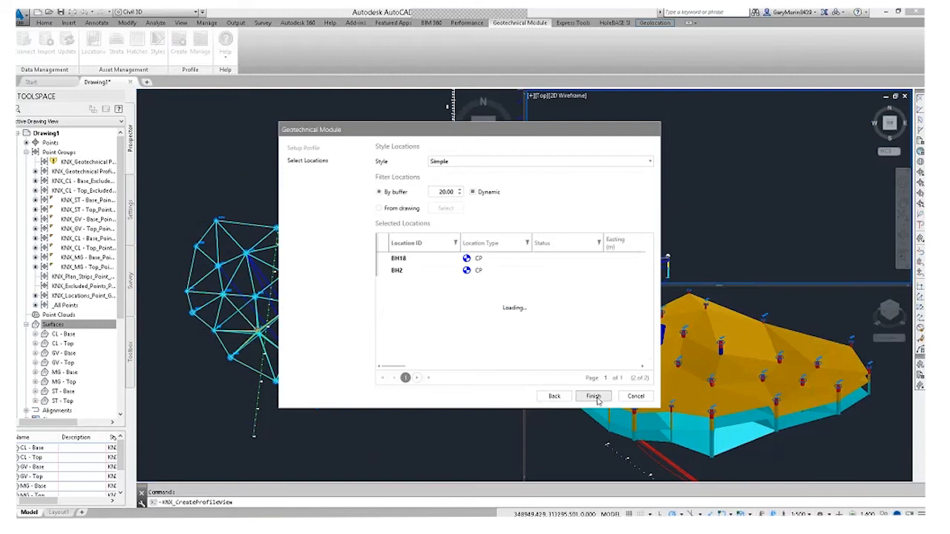
{"action": "left_click", "coordinate": [594, 396]}
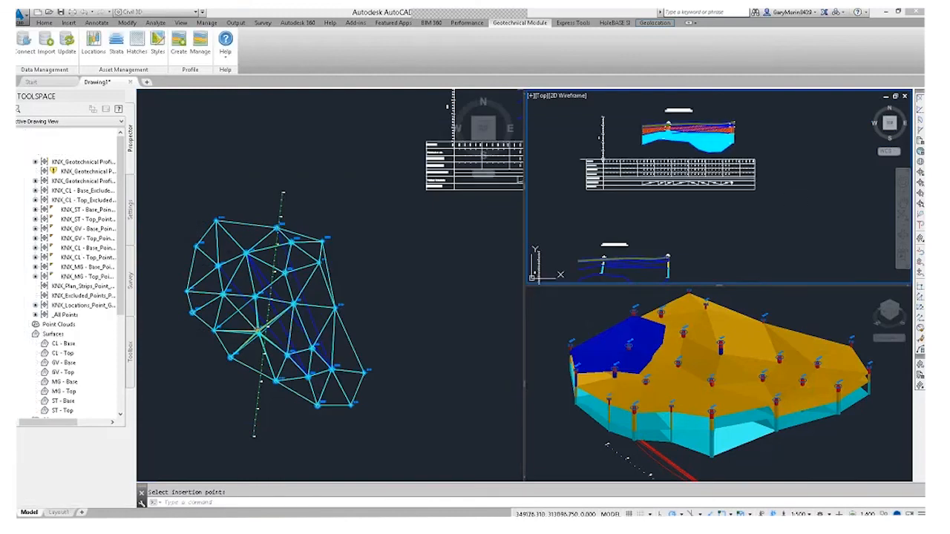
{"action": "scroll", "coordinate": [783, 200], "scroll_direction": "up", "scroll_amount": 10}
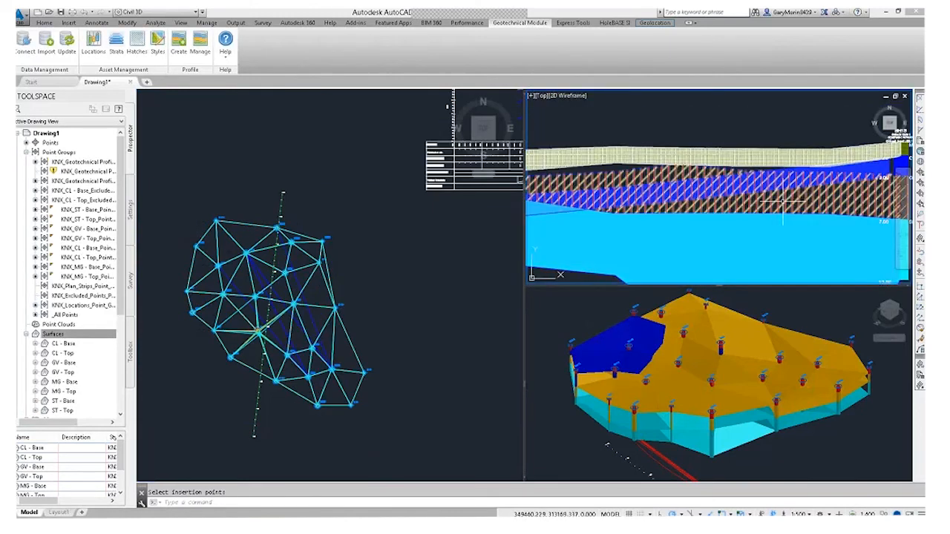
{"action": "scroll", "coordinate": [823, 195], "scroll_direction": "up", "scroll_amount": 3}
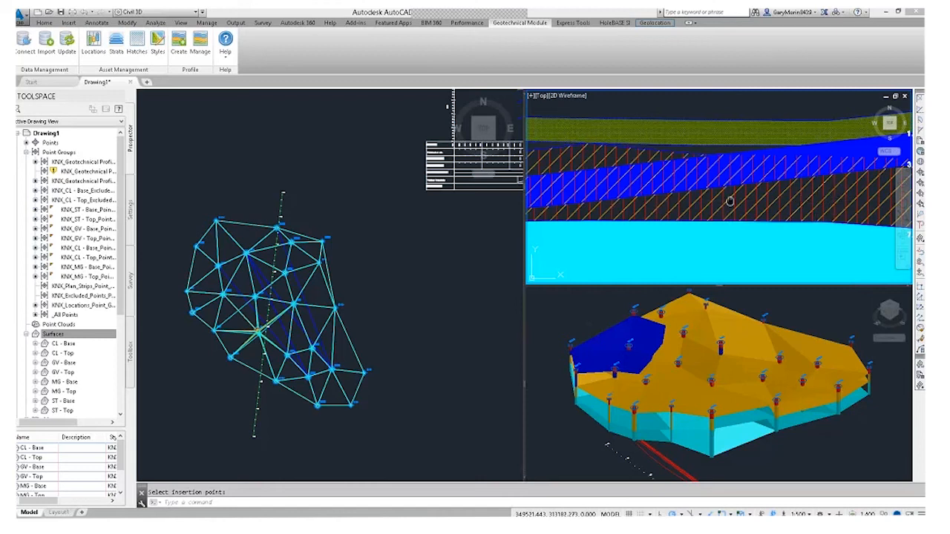
{"action": "scroll", "coordinate": [734, 194], "scroll_direction": "up", "scroll_amount": 4}
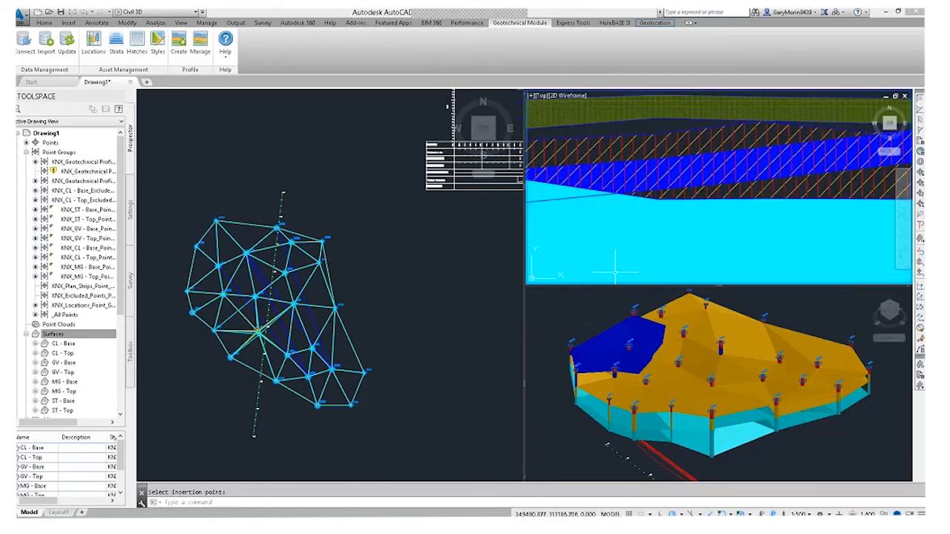
{"action": "scroll", "coordinate": [607, 179], "scroll_direction": "up", "scroll_amount": 3}
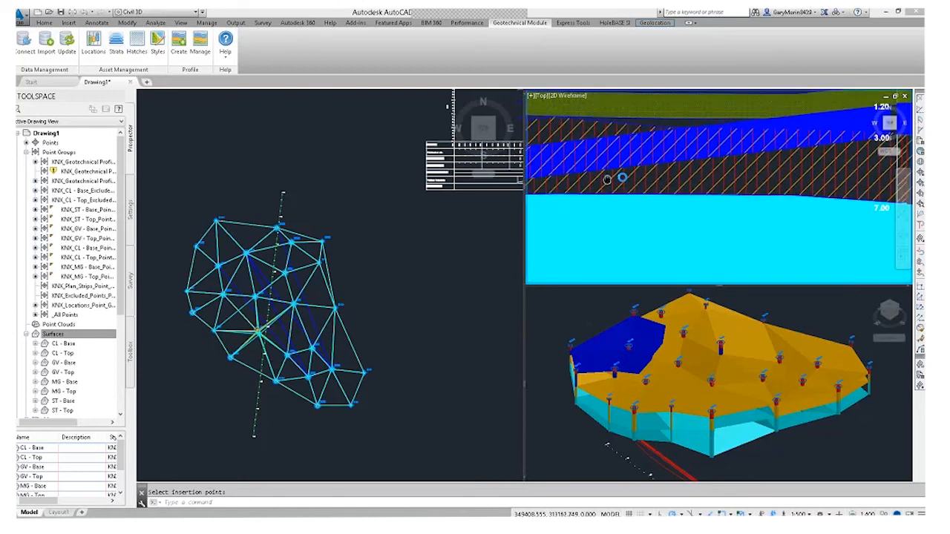
{"action": "scroll", "coordinate": [606, 180], "scroll_direction": "down", "scroll_amount": 2}
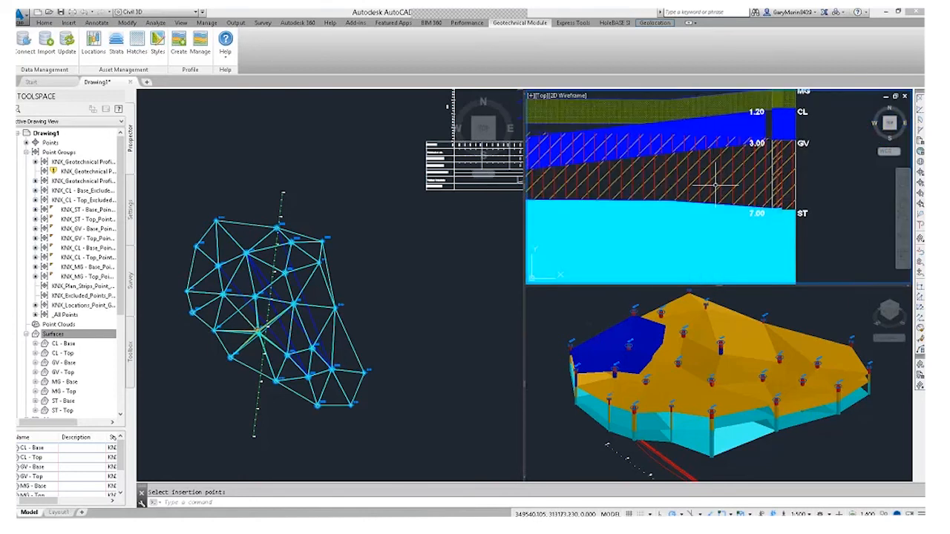
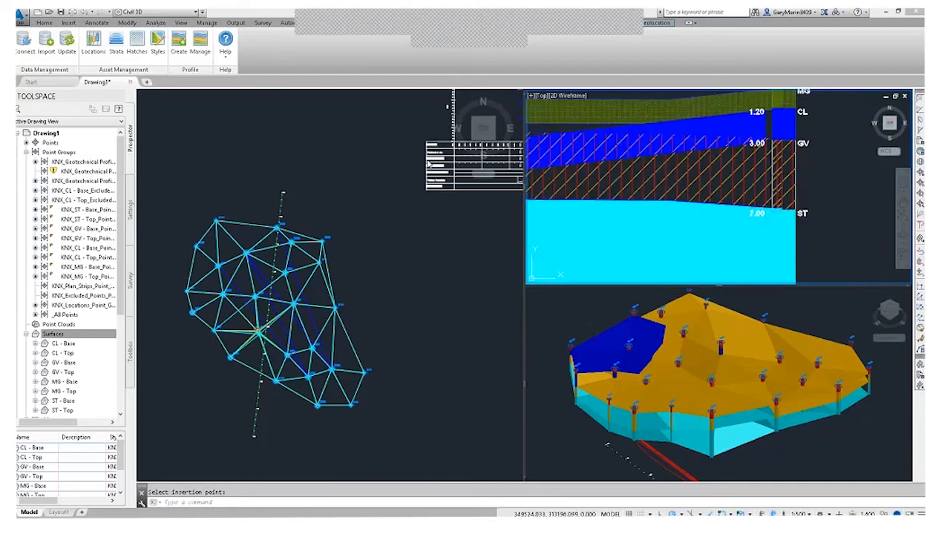
In the Strata Manager, show the MG top and base surfaces and hide the CL, GV and ST surfaces
{"action": "left_click", "coordinate": [366, 222]}
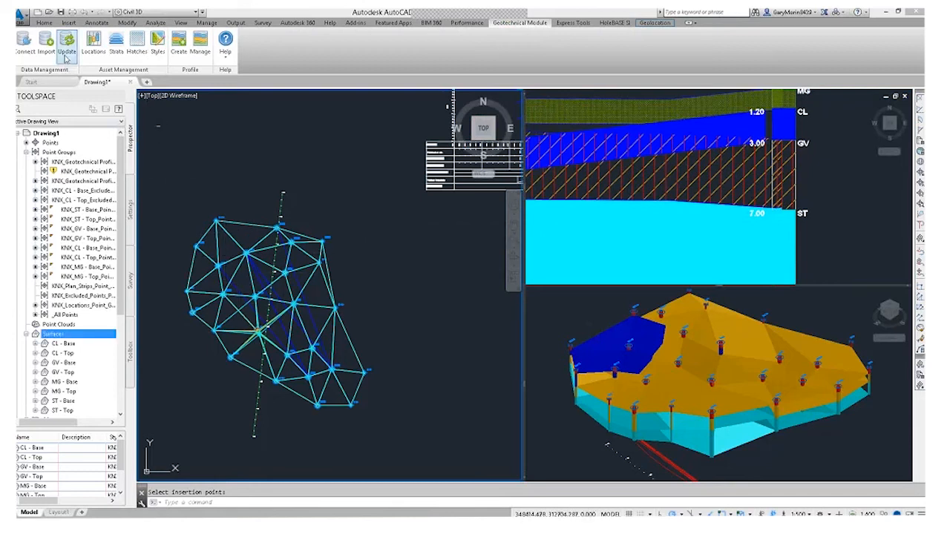
{"action": "left_click", "coordinate": [124, 47]}
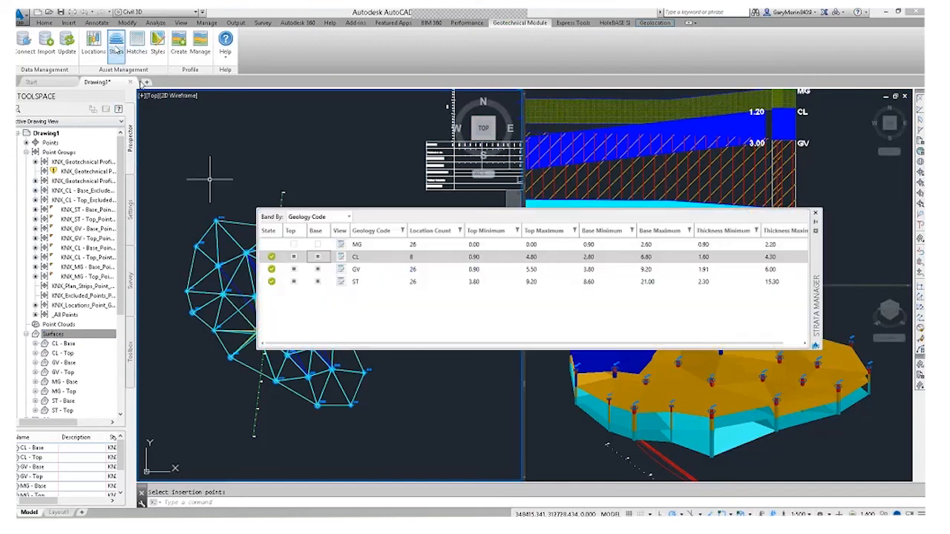
{"action": "left_click", "coordinate": [293, 245]}
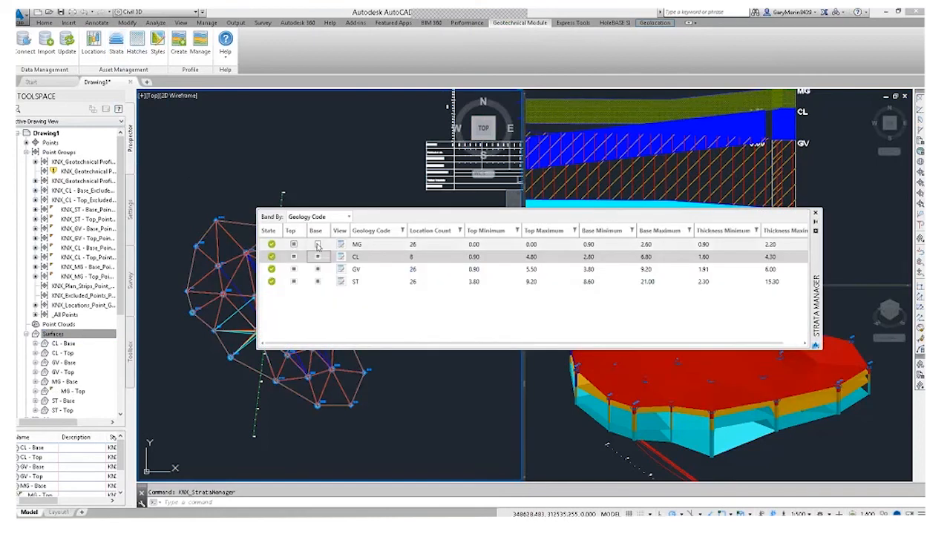
{"action": "left_click", "coordinate": [316, 245]}
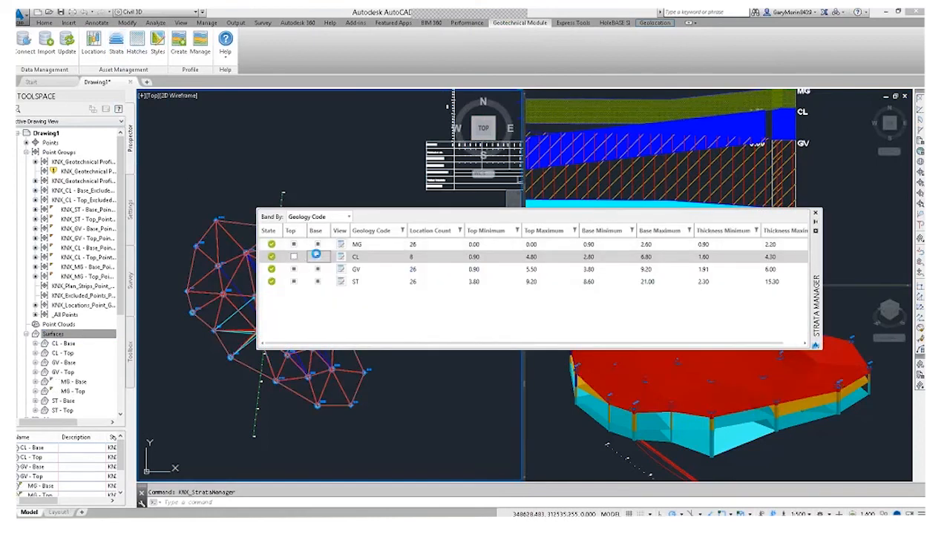
{"action": "left_click", "coordinate": [317, 270]}
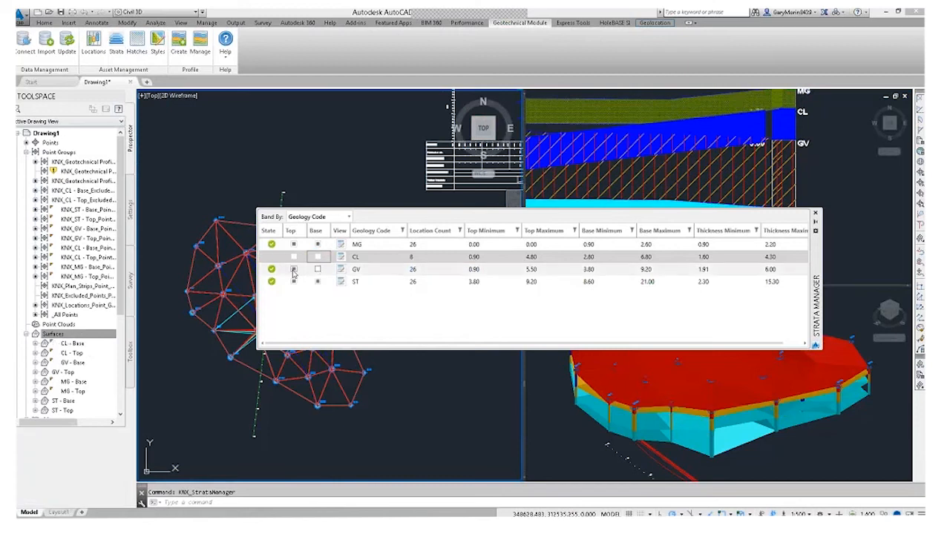
{"action": "left_click", "coordinate": [317, 282]}
{"action": "left_click", "coordinate": [317, 282]}
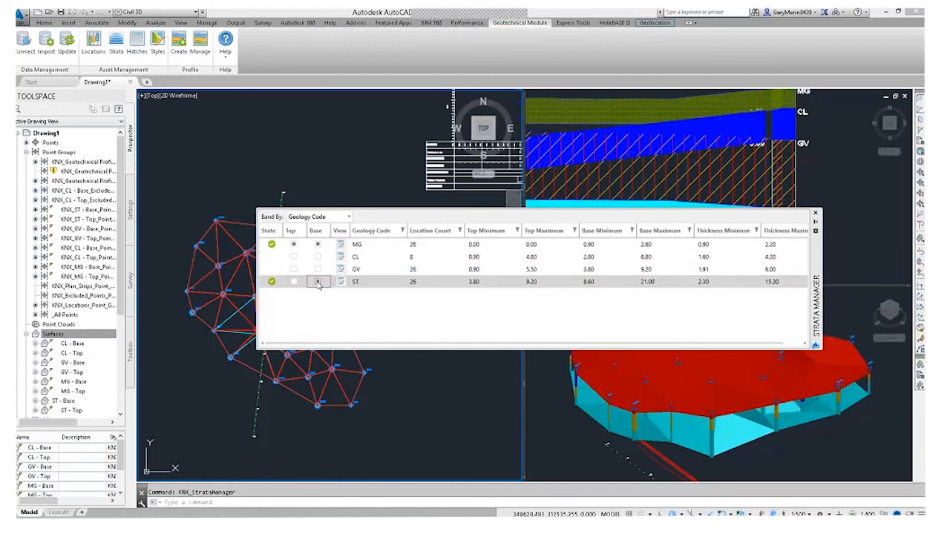
{"action": "left_click", "coordinate": [815, 213]}
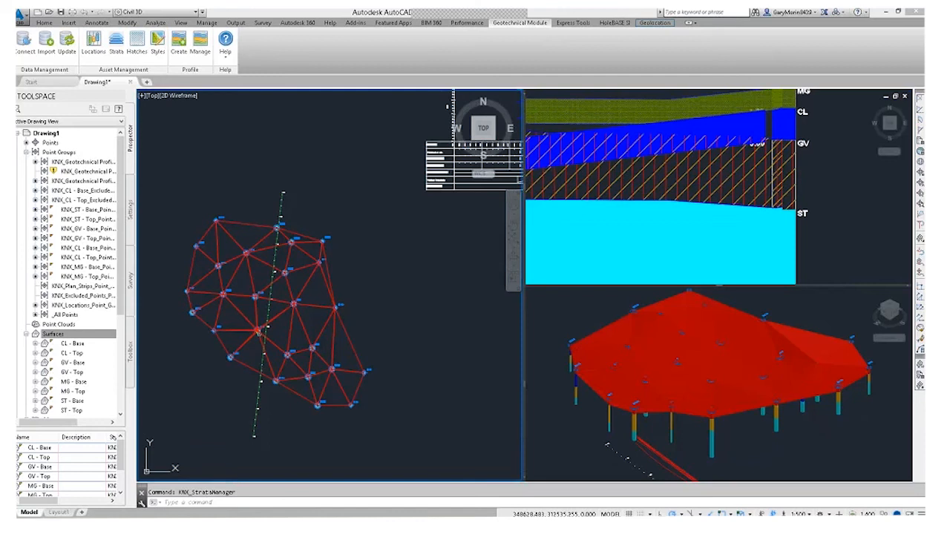
Start extracting a solid from the MG - Base surface, with its vertical extent defined at the MG - Top surface
{"action": "left_click", "coordinate": [378, 278]}
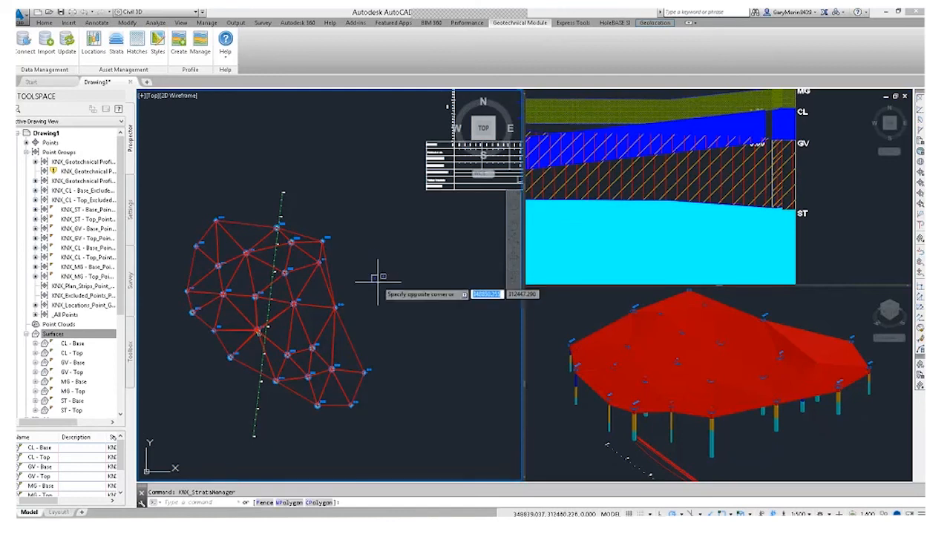
{"action": "left_click", "coordinate": [244, 222]}
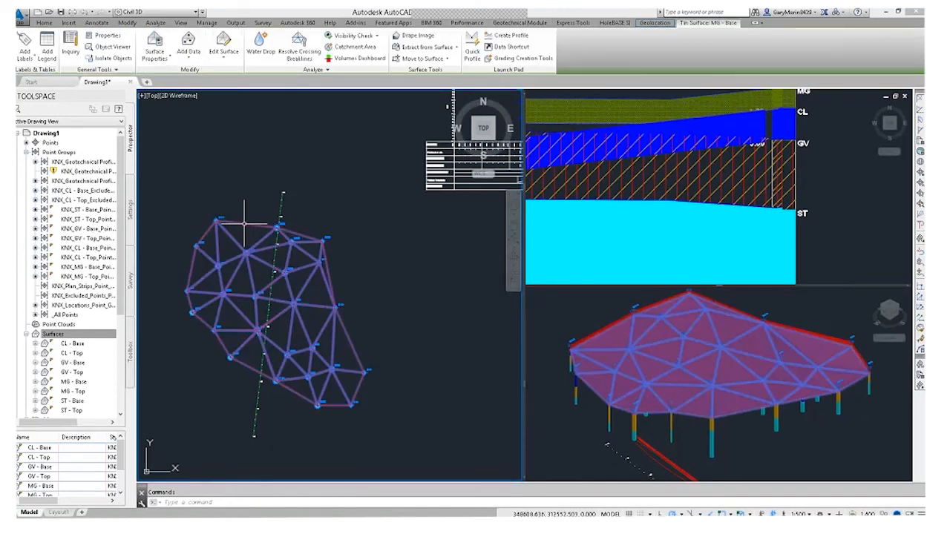
{"action": "left_click", "coordinate": [445, 47]}
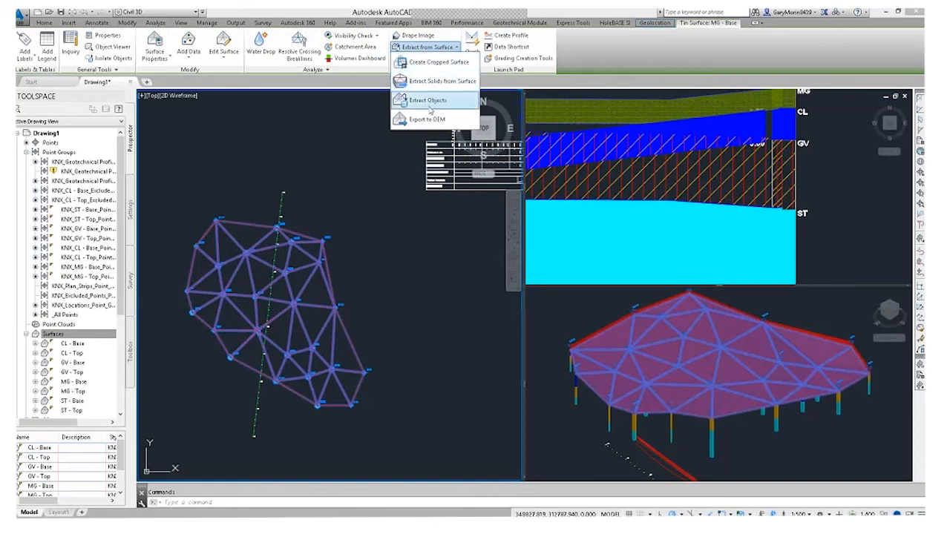
{"action": "left_click", "coordinate": [446, 83]}
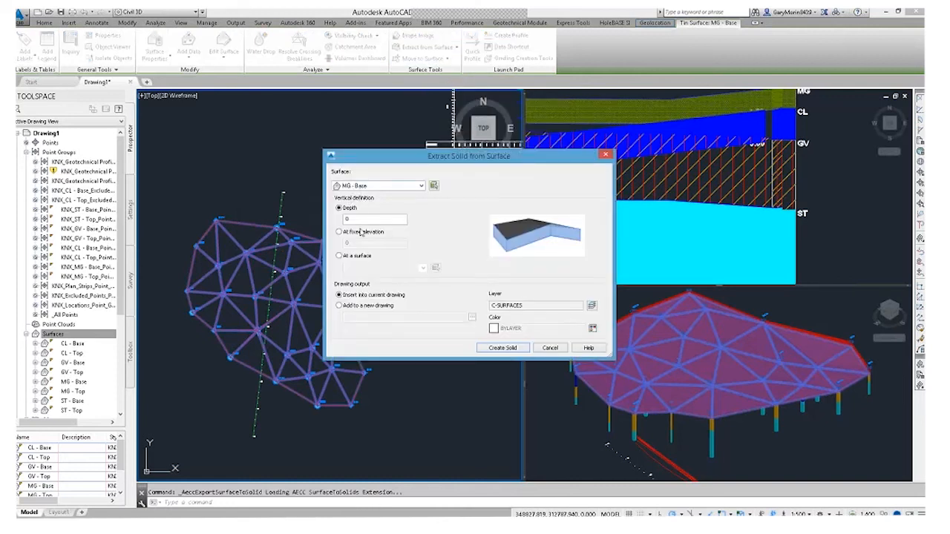
{"action": "left_click", "coordinate": [341, 255]}
{"action": "left_click", "coordinate": [340, 255]}
{"action": "left_click", "coordinate": [379, 268]}
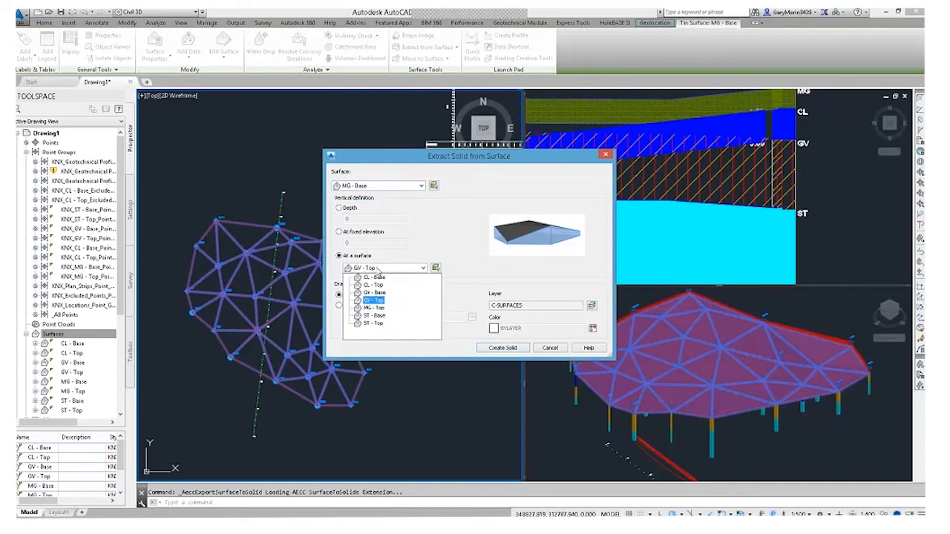
{"action": "left_click", "coordinate": [374, 307]}
Set the solid's colour to red index 10 and create it in the current drawing
{"action": "left_click", "coordinate": [499, 331]}
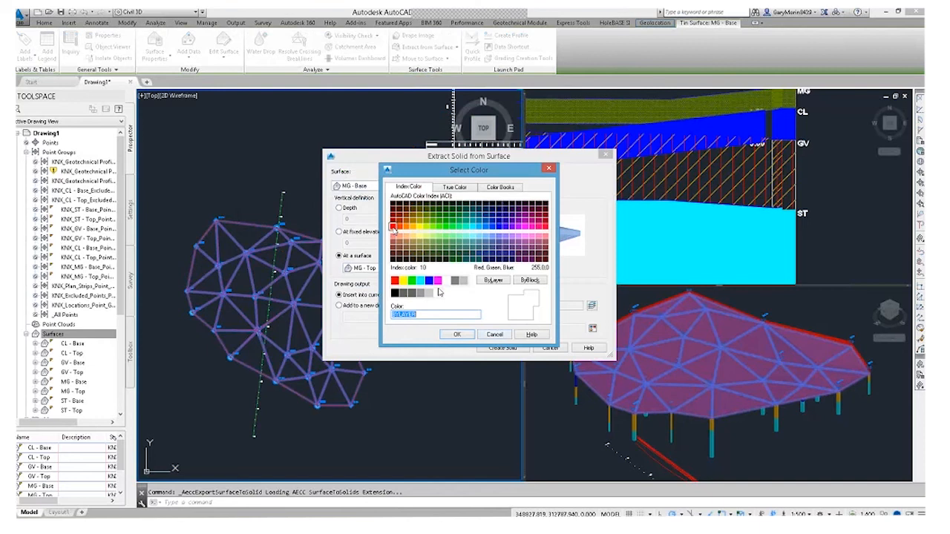
{"action": "left_click", "coordinate": [393, 227]}
{"action": "left_click", "coordinate": [457, 334]}
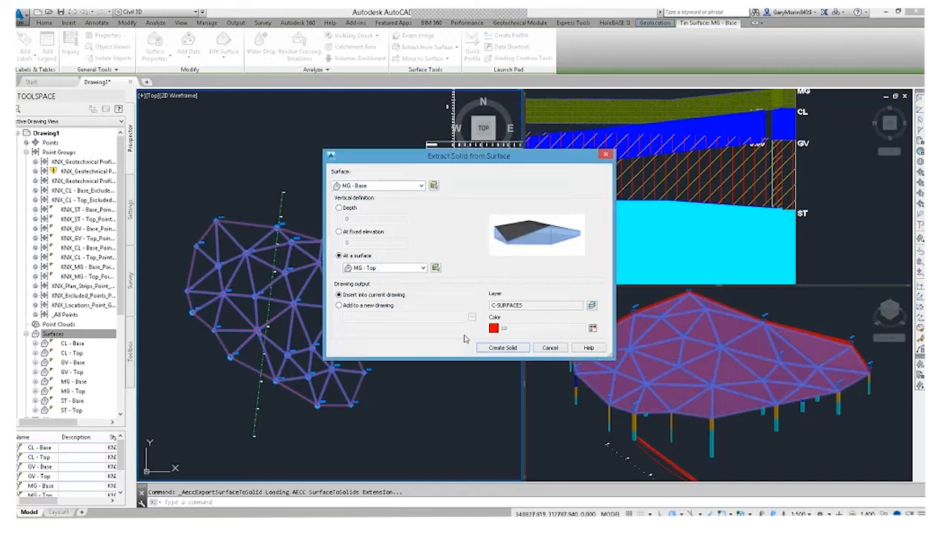
{"action": "left_click", "coordinate": [502, 347]}
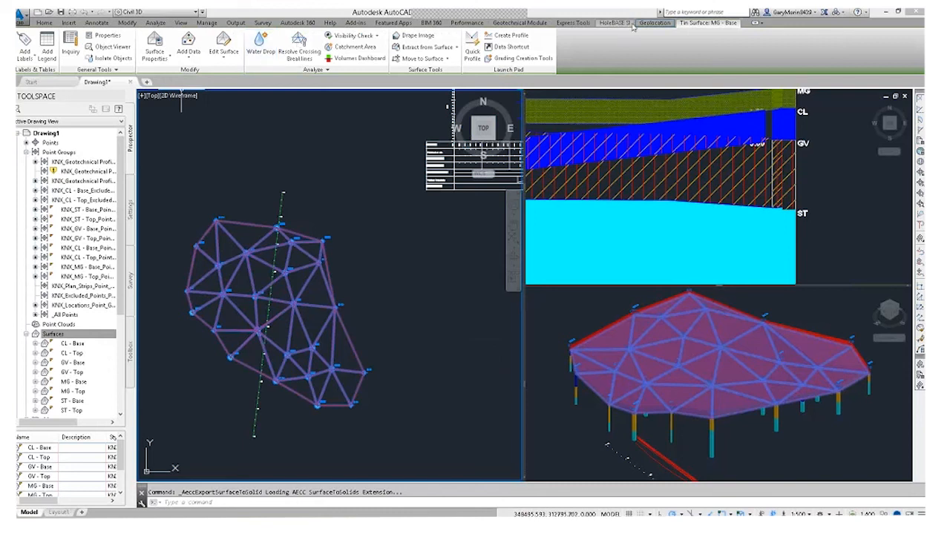
Hide the MG top and base surfaces in the Strata Manager, leaving the extracted solid in the model
{"action": "left_click", "coordinate": [520, 22]}
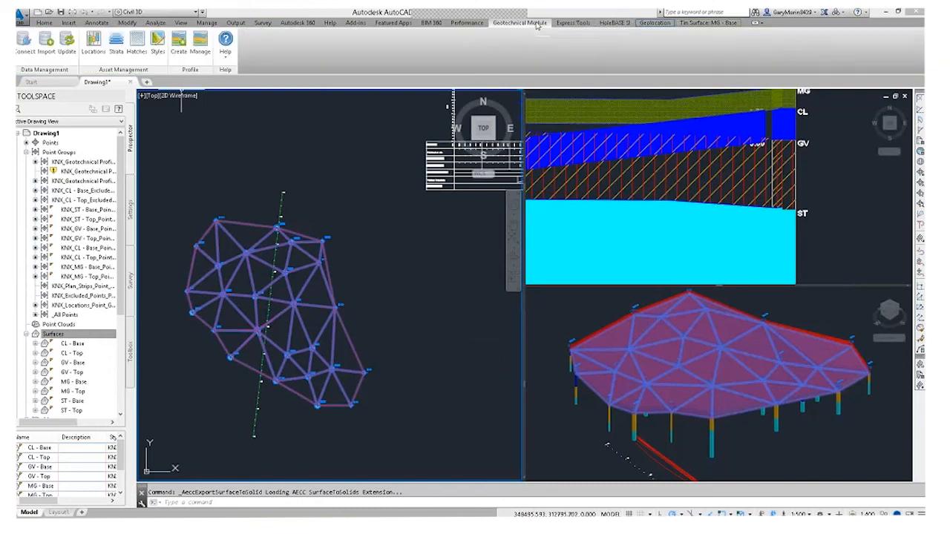
{"action": "left_click", "coordinate": [115, 53]}
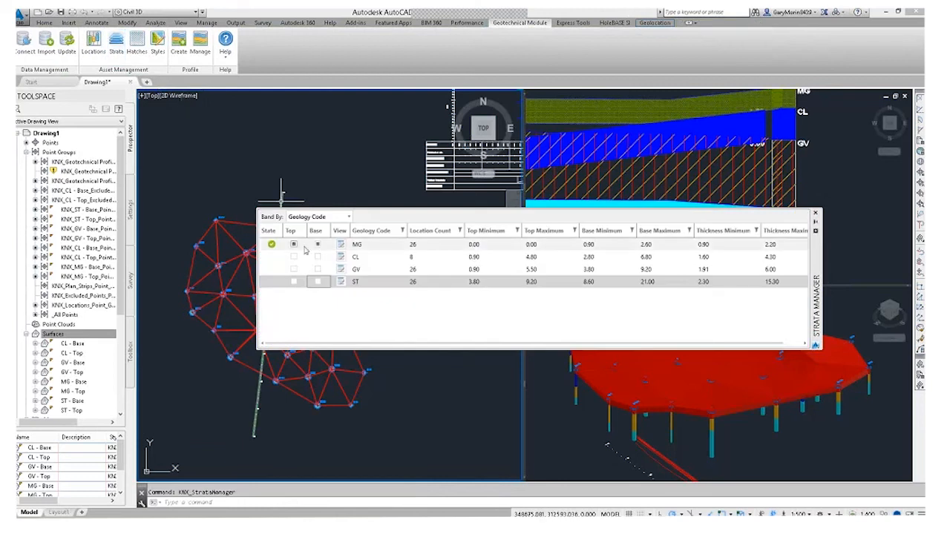
{"action": "left_click", "coordinate": [318, 245]}
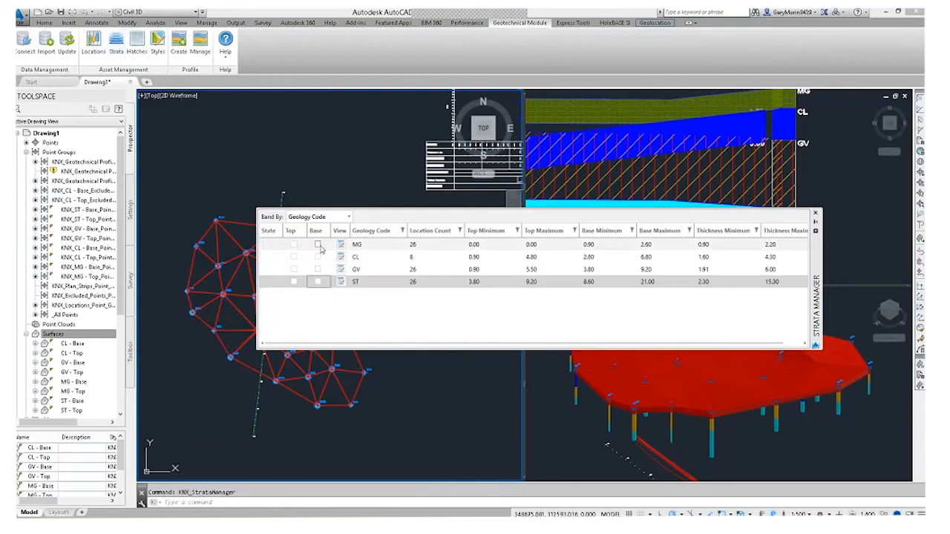
{"action": "left_click", "coordinate": [815, 213]}
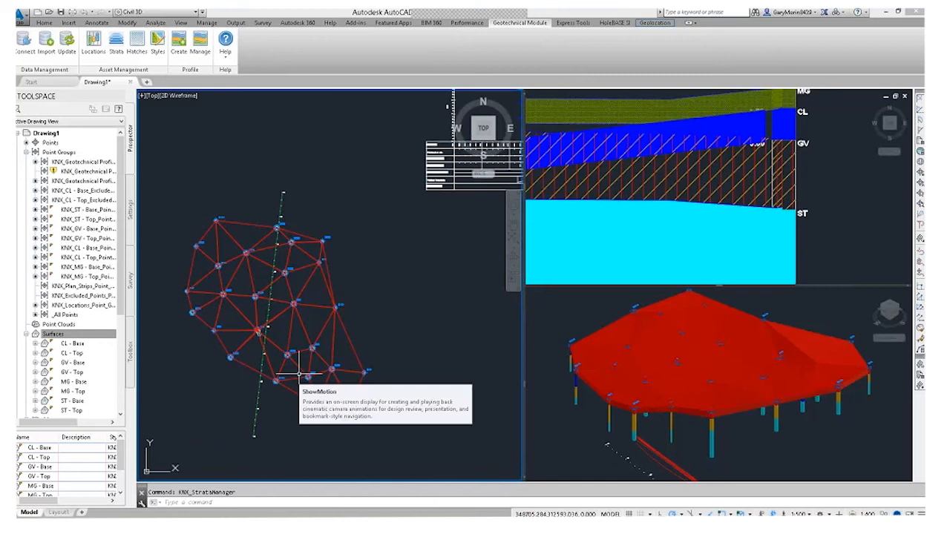
Display the plan viewport as an oblique 3D view with the Shaded visual style and highlight the extracted MG solid
{"action": "middle_click_drag", "start_coordinate": [288, 407], "coordinate": [202, 318], "text": "shift"}
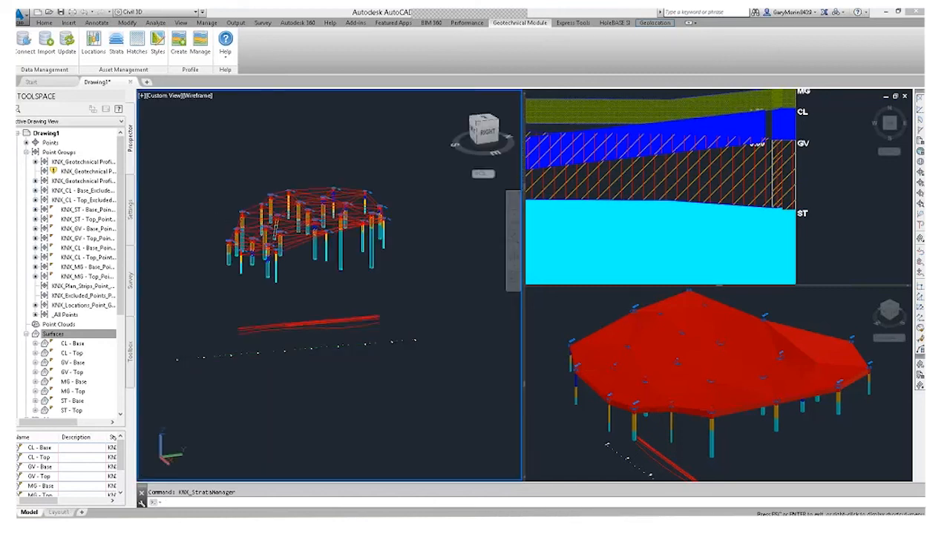
{"action": "scroll", "coordinate": [289, 230], "scroll_direction": "up", "scroll_amount": 4}
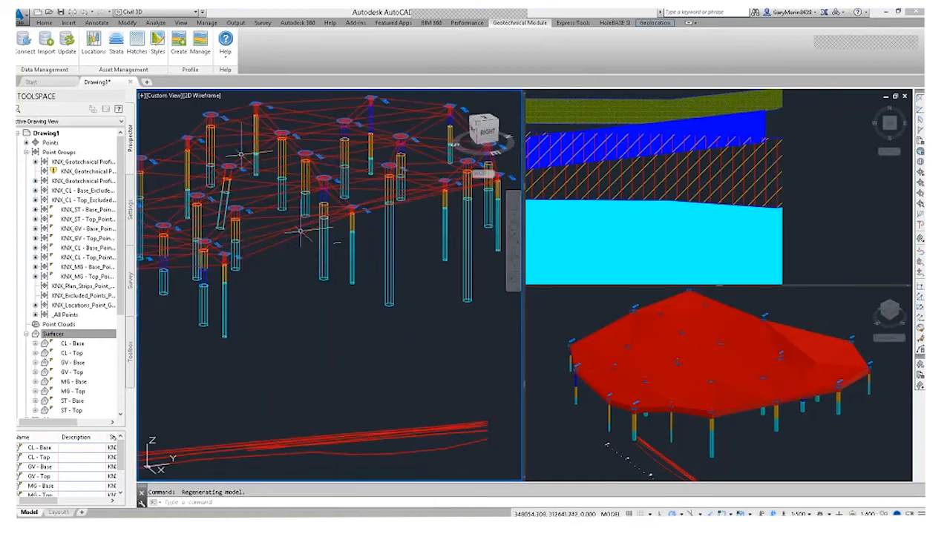
{"action": "left_click", "coordinate": [204, 95]}
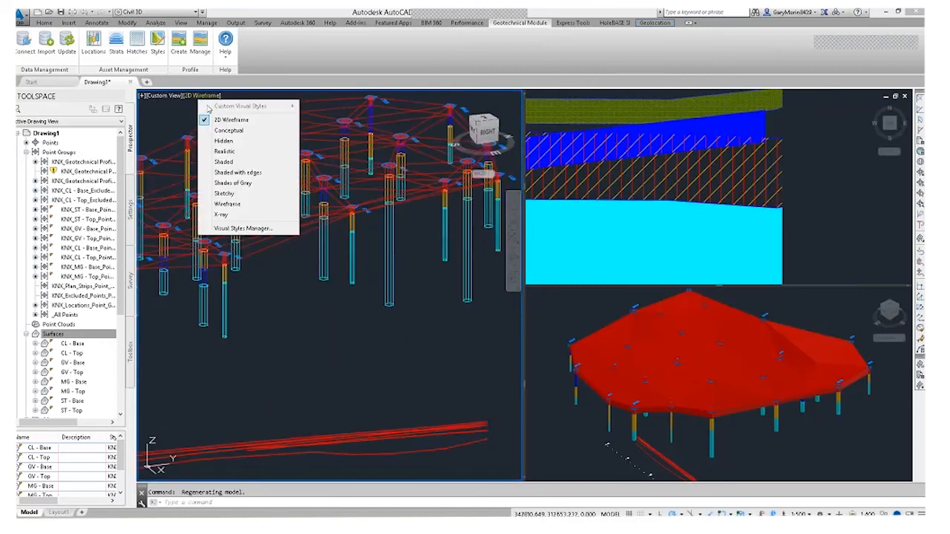
{"action": "left_click", "coordinate": [224, 161]}
{"action": "key", "text": "Escape"}
{"action": "middle_click_drag", "start_coordinate": [296, 287], "coordinate": [335, 329]}
{"action": "left_click", "coordinate": [327, 273]}
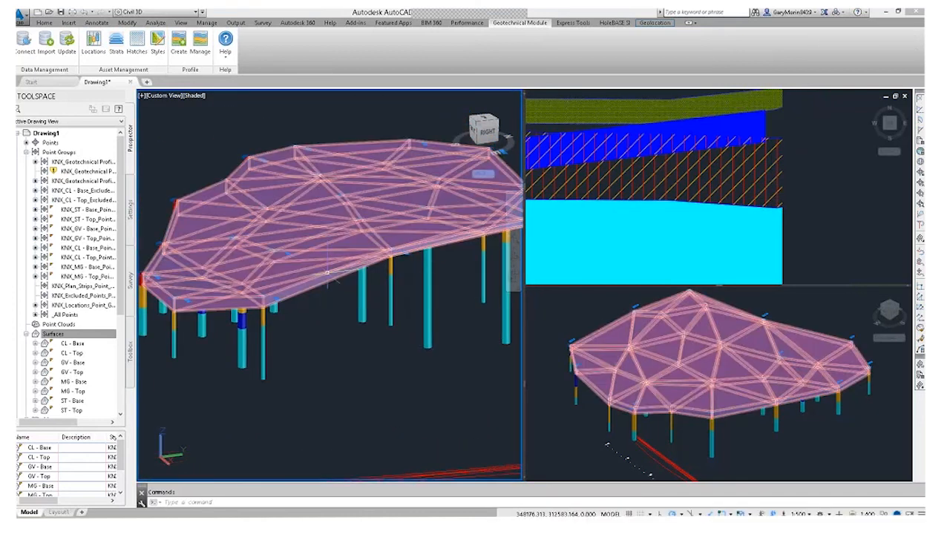
{"action": "mouse_move", "coordinate": [328, 273]}
{"action": "key", "text": "Escape"}
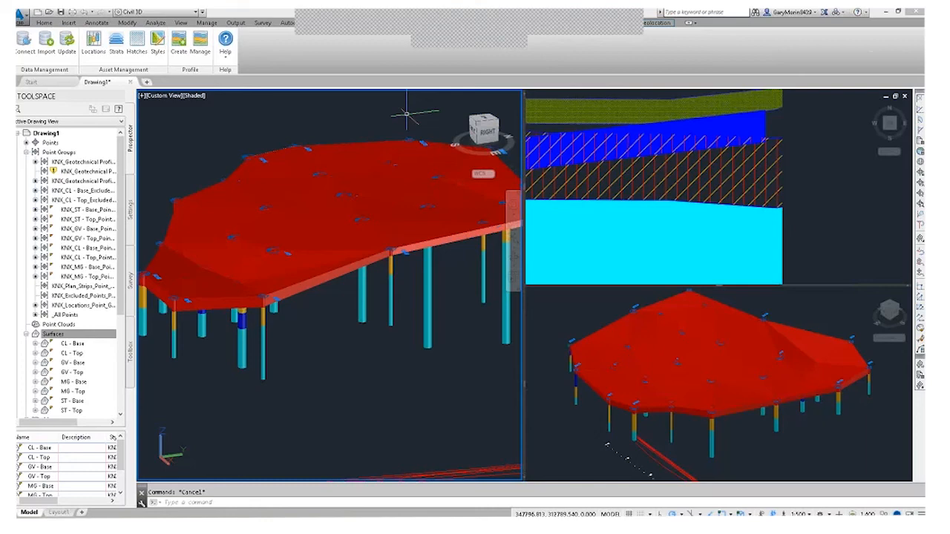
{"action": "left_click", "coordinate": [888, 13]}
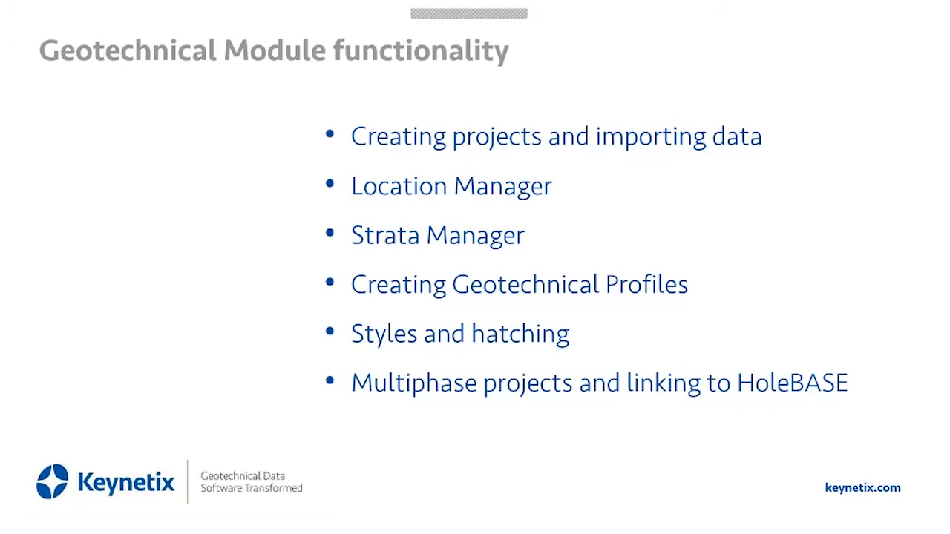
{"action": "left_click", "coordinate": [242, 361]}
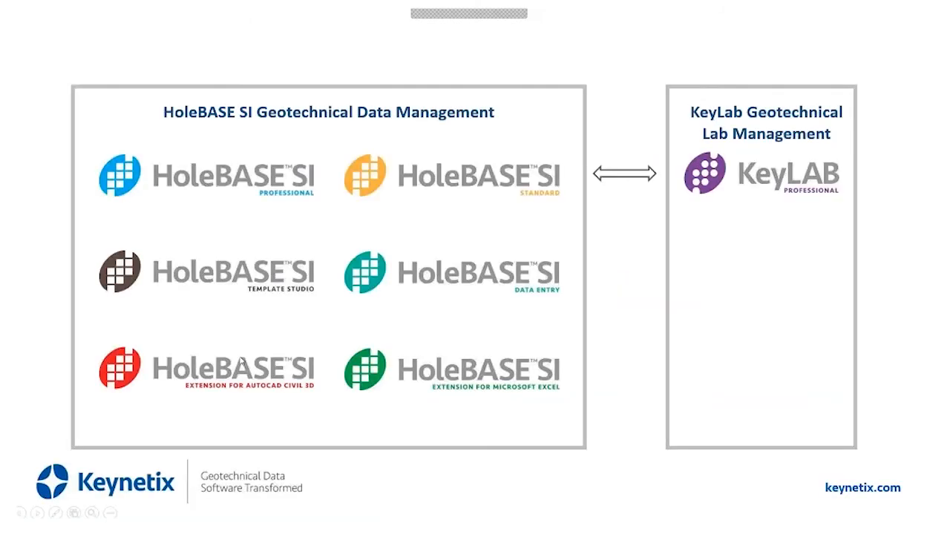